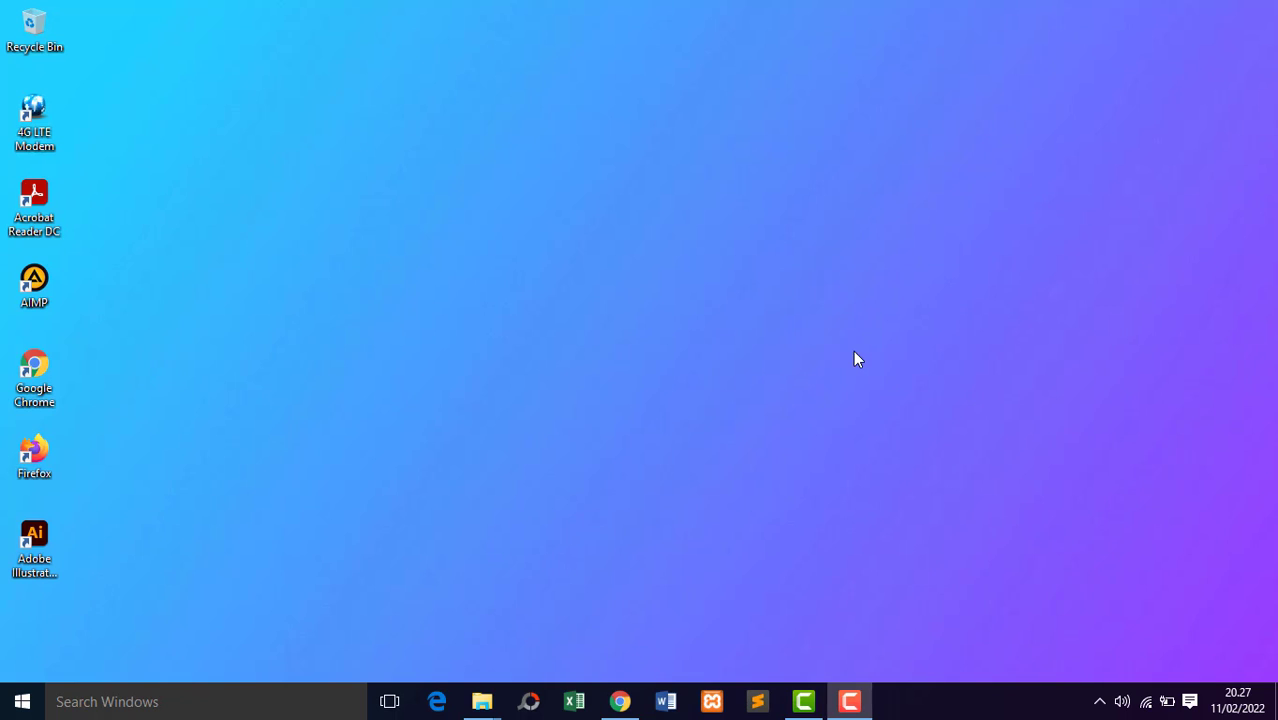
Open the XAMPP Control Panel and start the Apache and MySQL modules.
{"action": "left_click", "coordinate": [617, 705]}
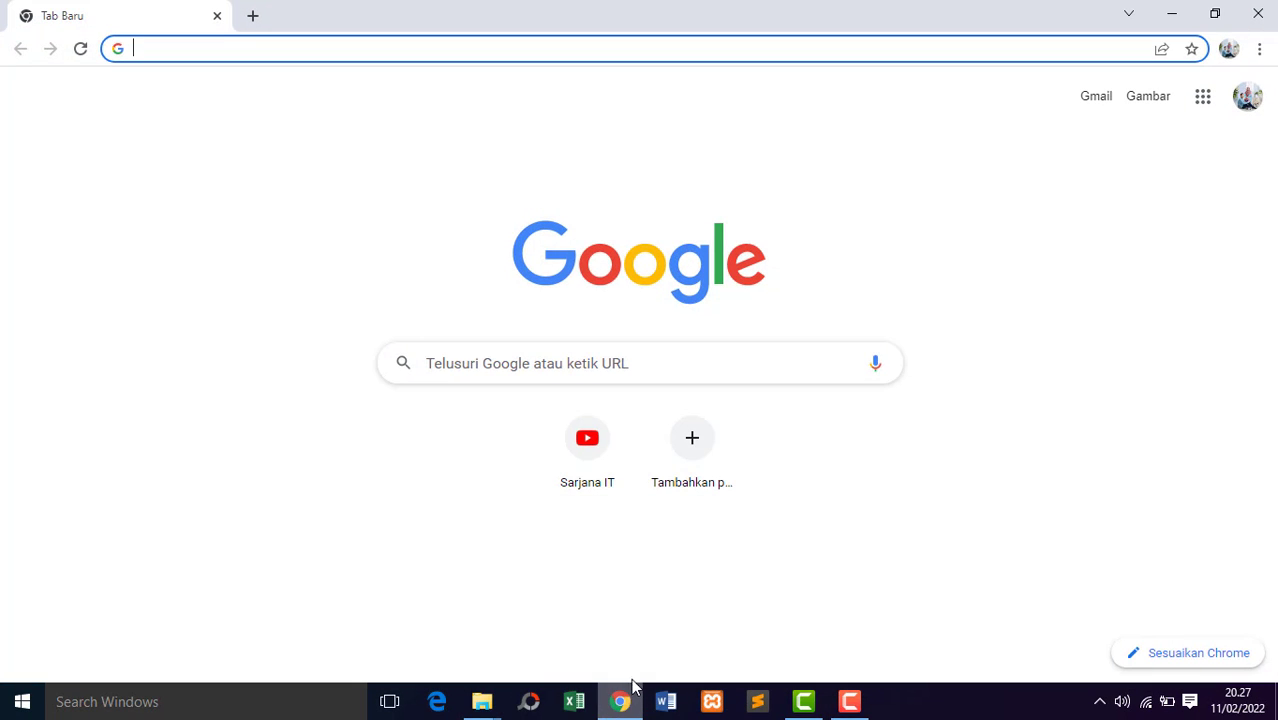
{"action": "left_click", "coordinate": [712, 703]}
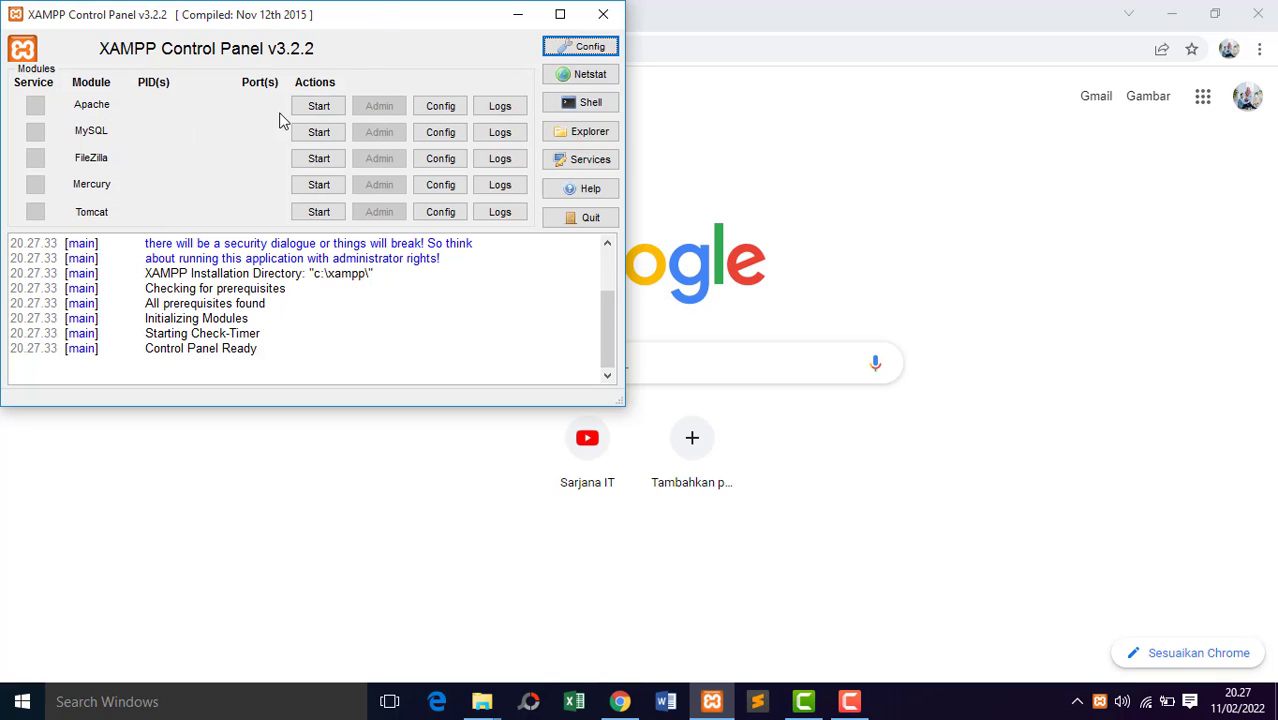
{"action": "left_click", "coordinate": [318, 106]}
{"action": "left_click", "coordinate": [318, 132]}
{"action": "left_click", "coordinate": [443, 163]}
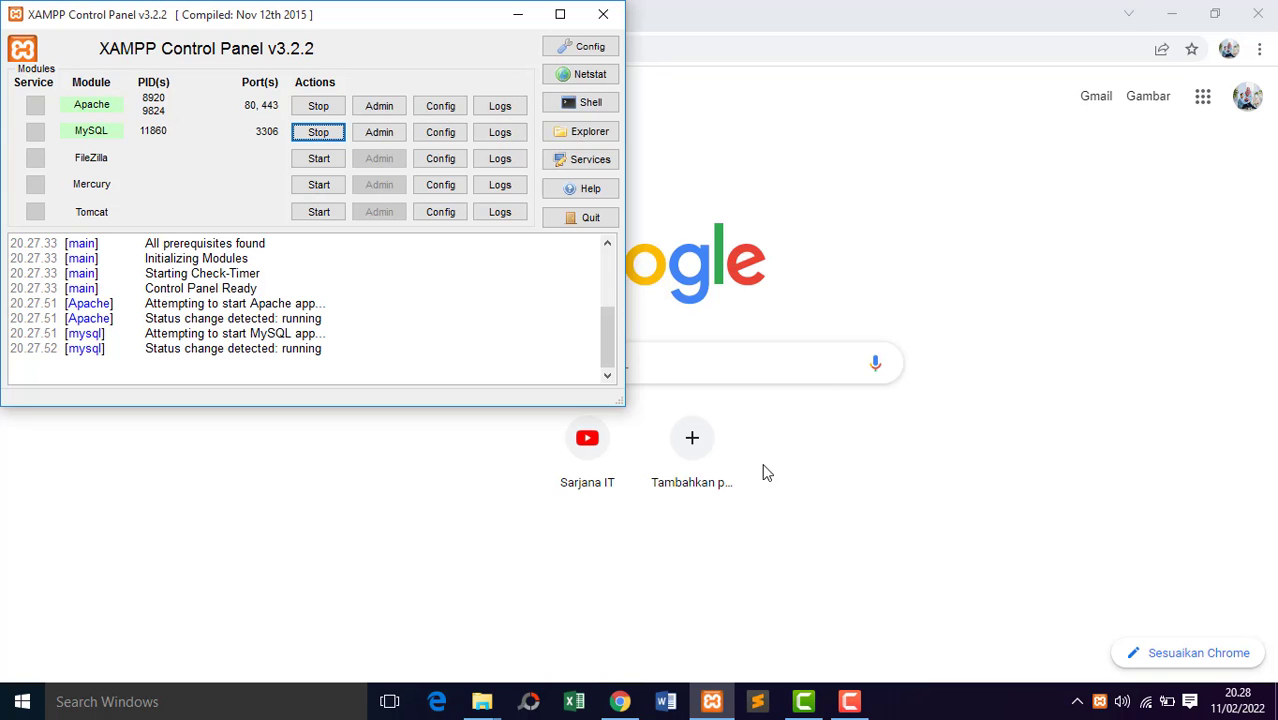
In File Explorer, go to C:\xampp\htdocs and select the smptq application folder.
{"action": "mouse_move", "coordinate": [494, 703]}
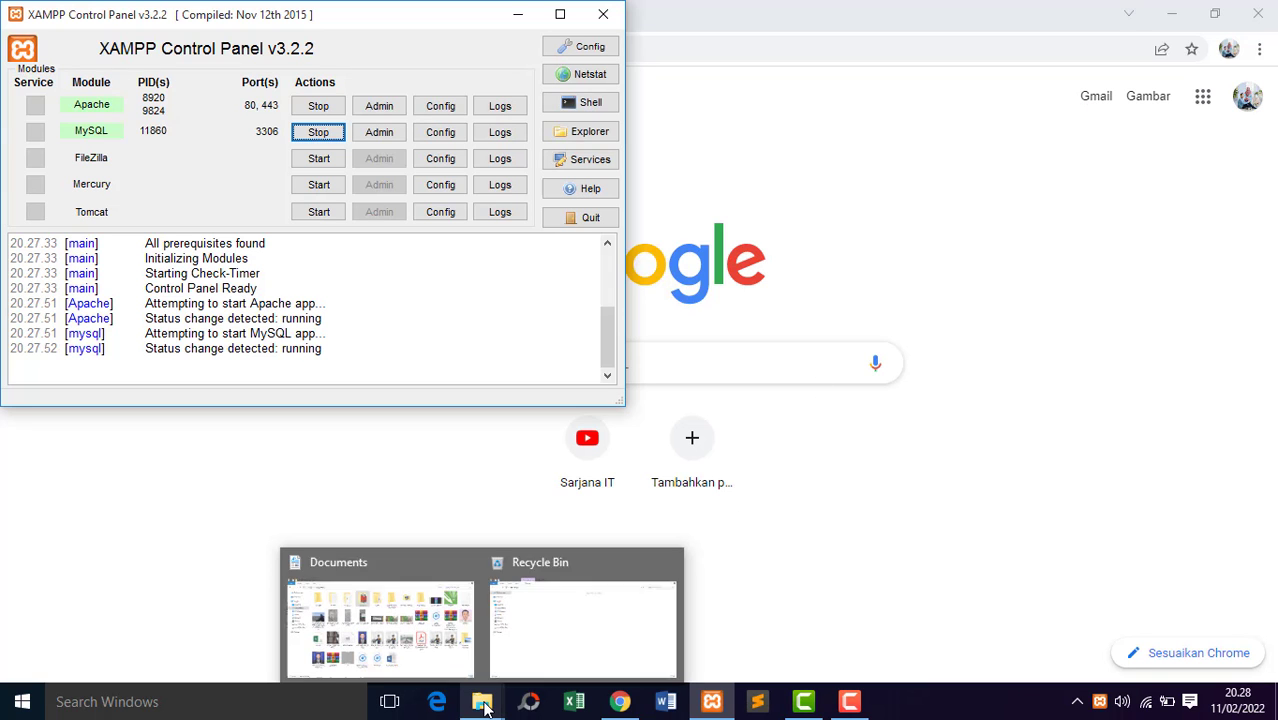
{"action": "left_click", "coordinate": [412, 627]}
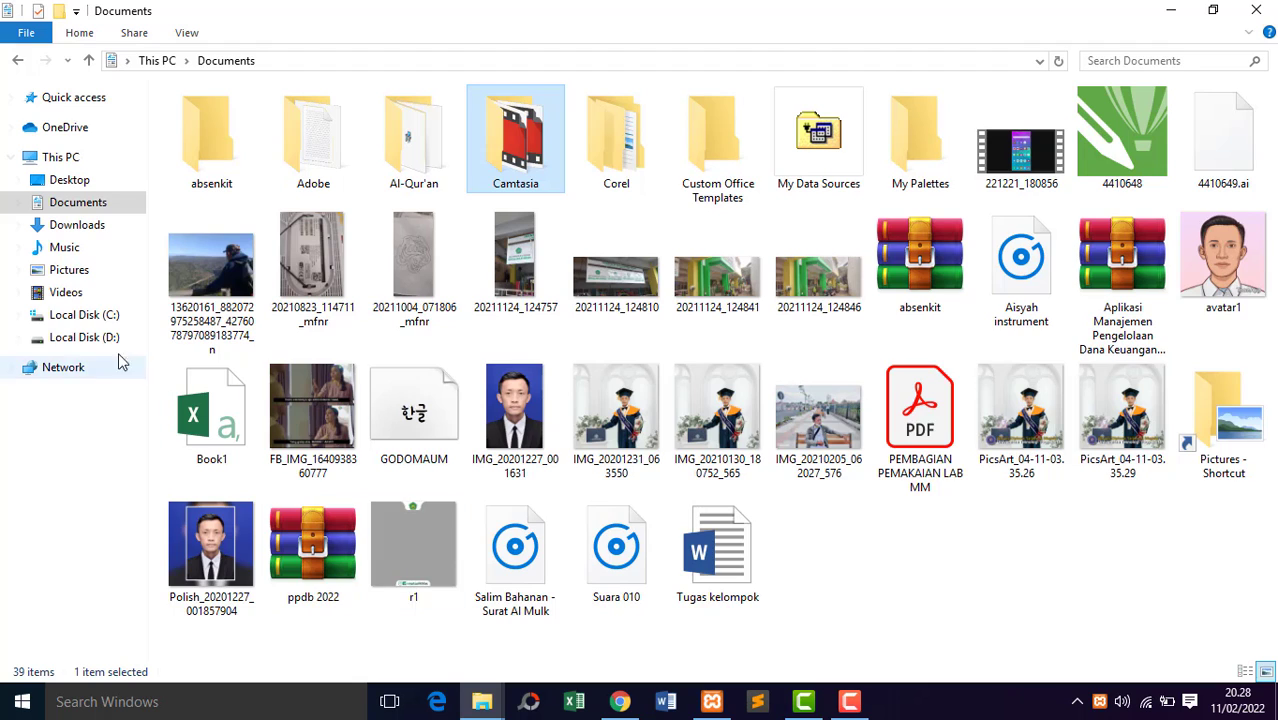
{"action": "left_click", "coordinate": [75, 337]}
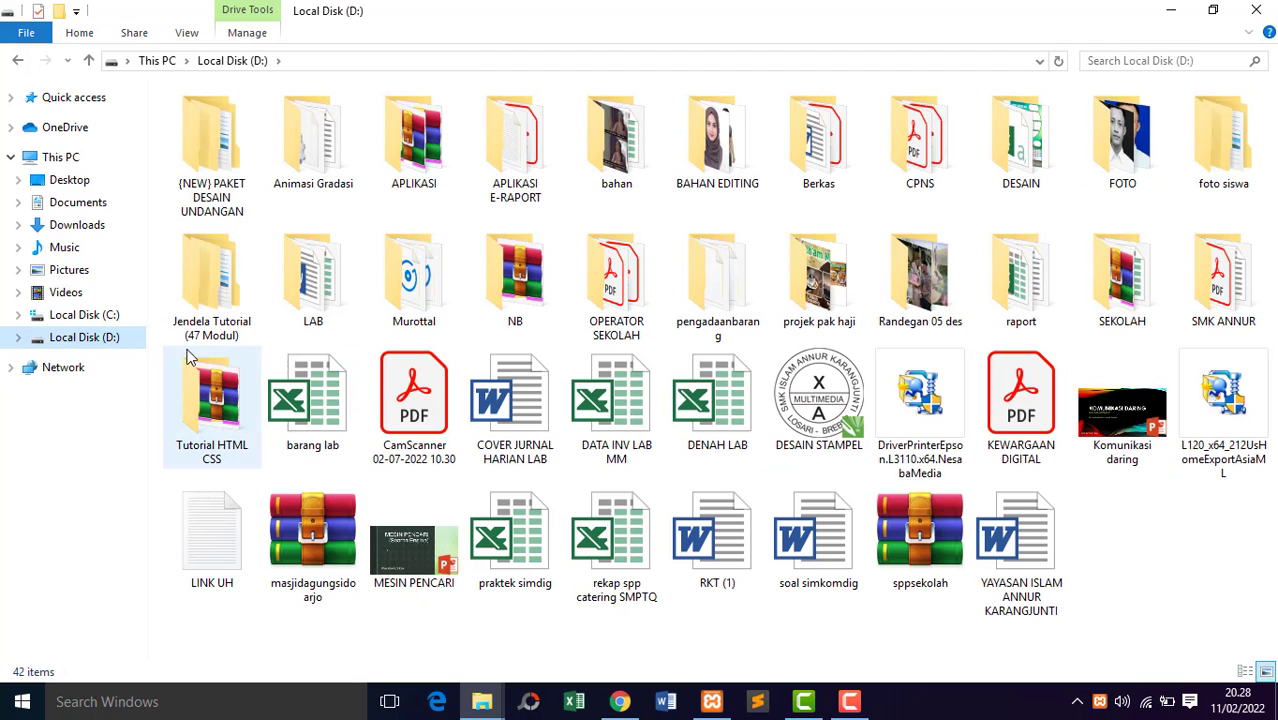
{"action": "left_click", "coordinate": [84, 315]}
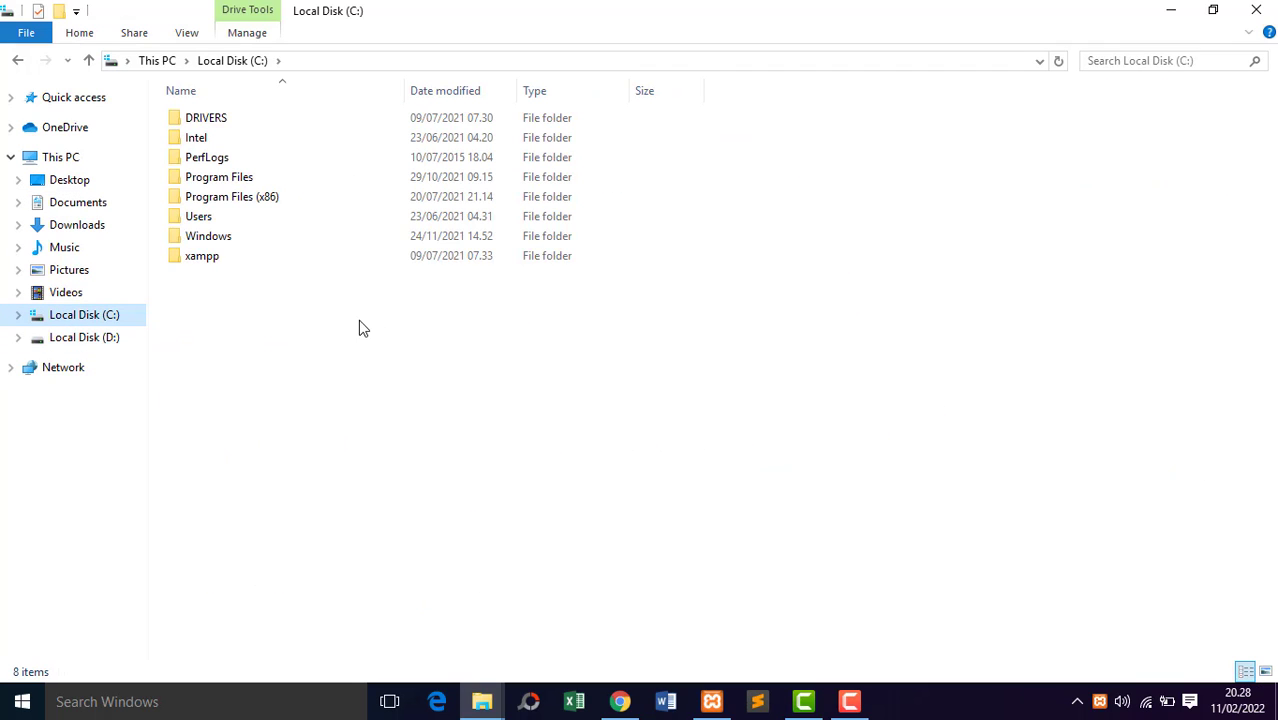
{"action": "double_click", "coordinate": [238, 256]}
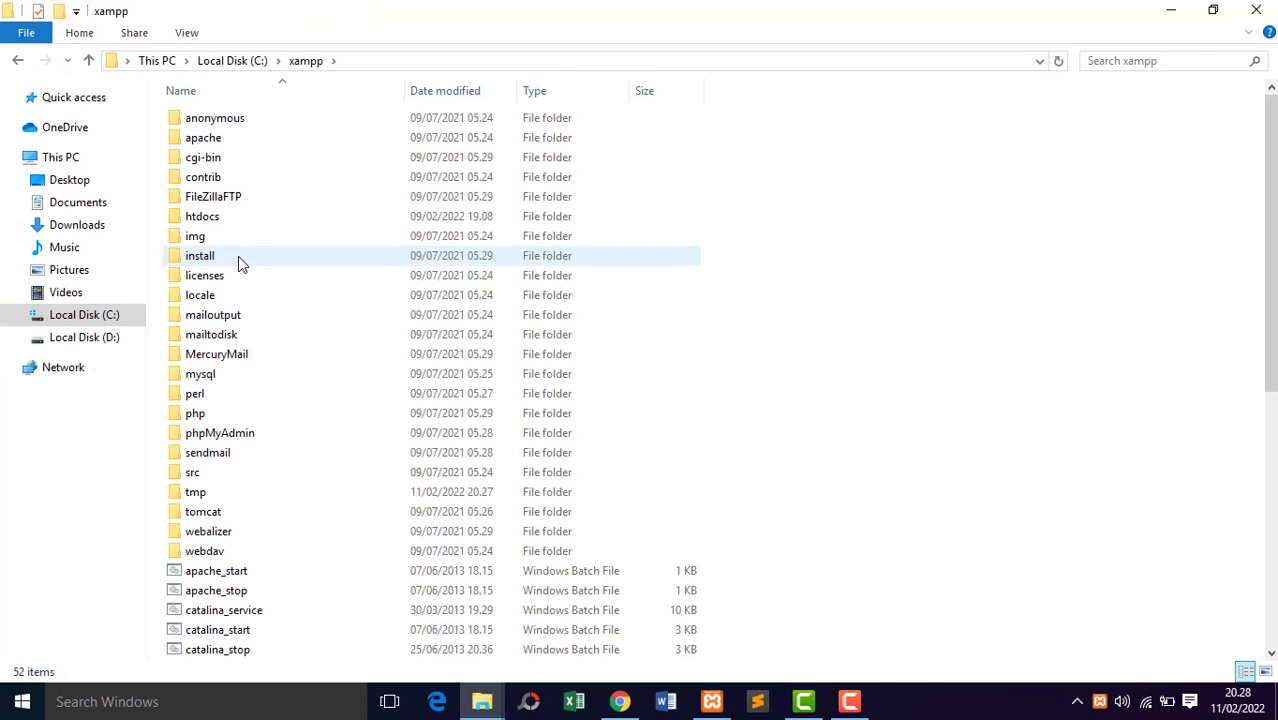
{"action": "double_click", "coordinate": [249, 218]}
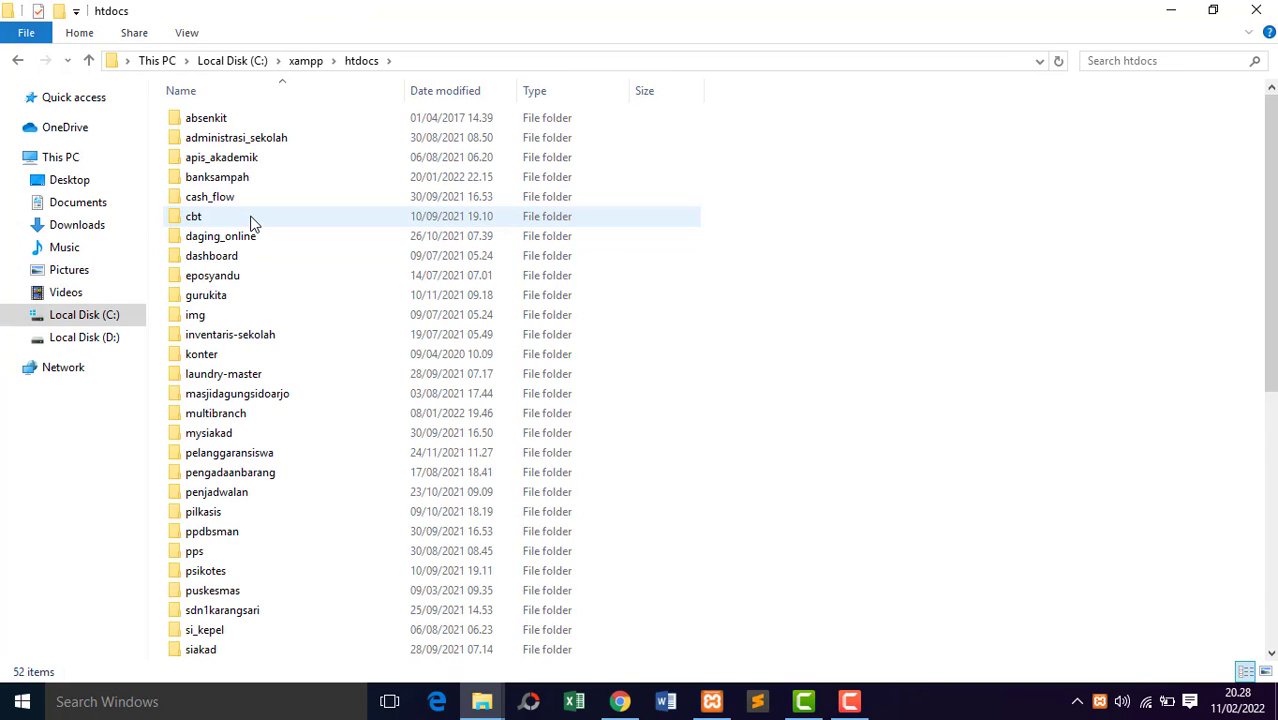
{"action": "left_click_drag", "start_coordinate": [1271, 252], "coordinate": [1271, 408]}
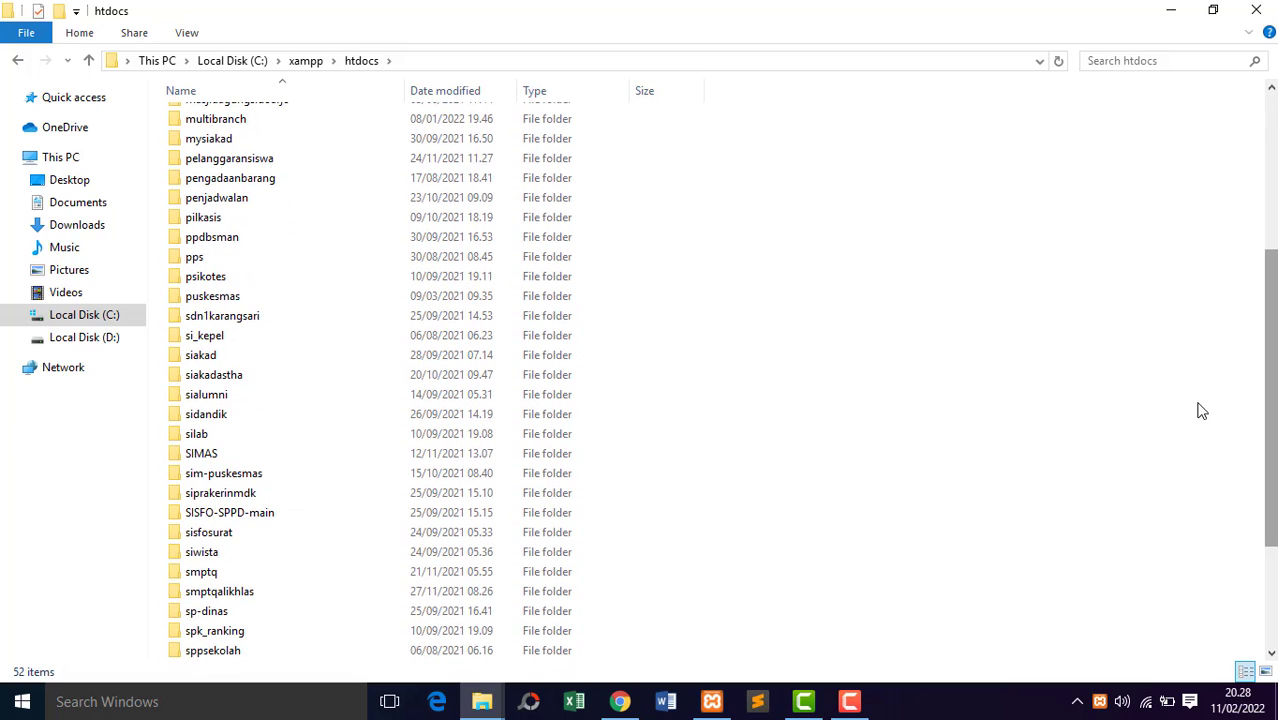
{"action": "left_click", "coordinate": [229, 577]}
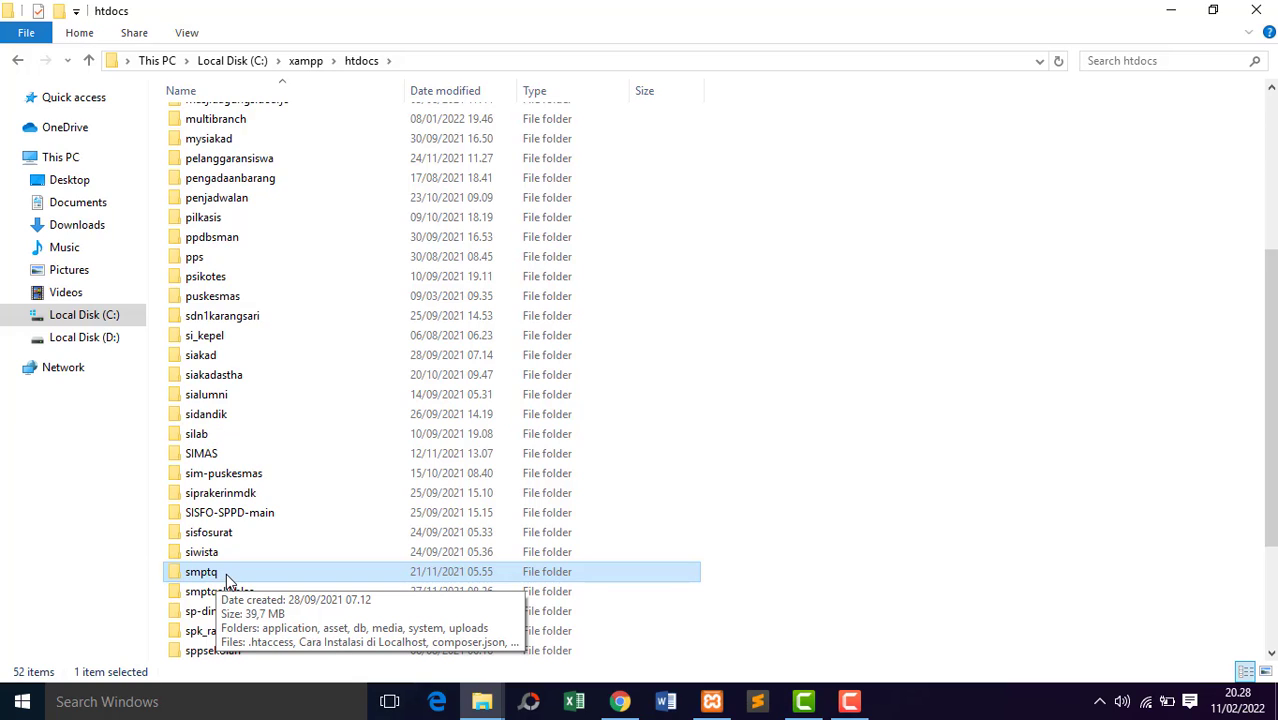
Switch to Chrome, load localhost/smptq, and dismiss the translation offer on the payment system's home page.
{"action": "left_click", "coordinate": [620, 702]}
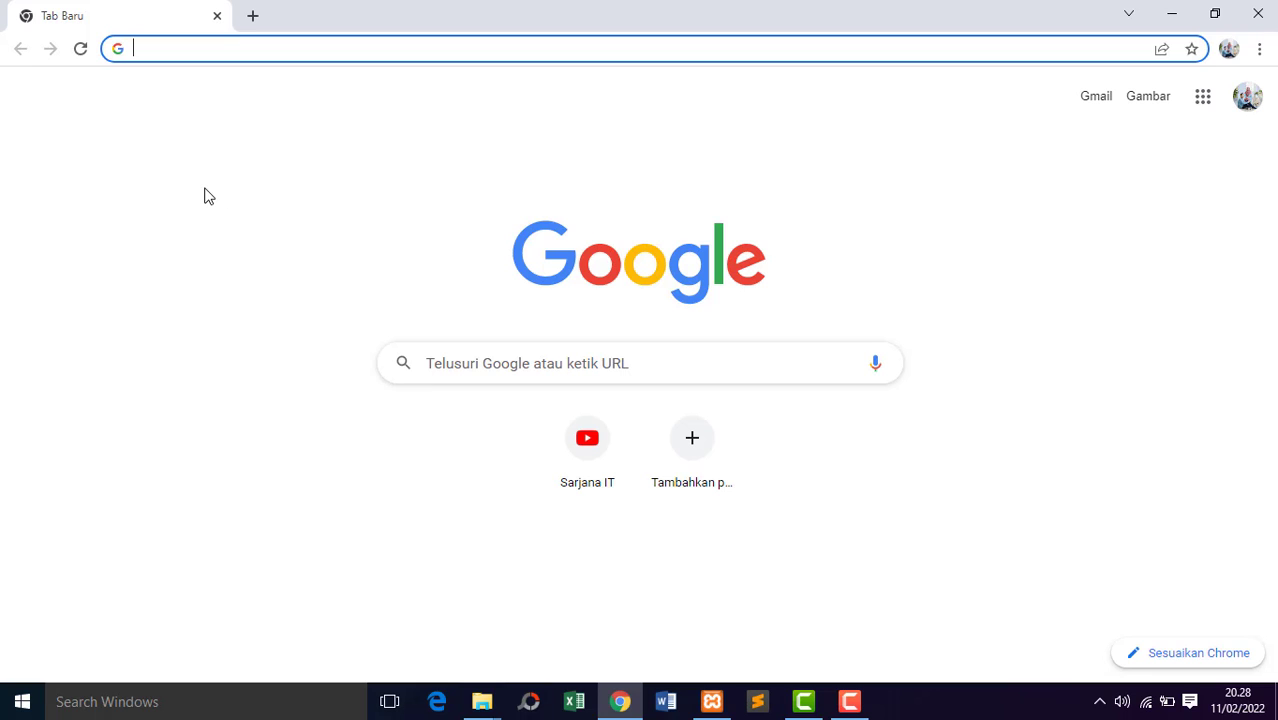
{"action": "type", "text": "lo"}
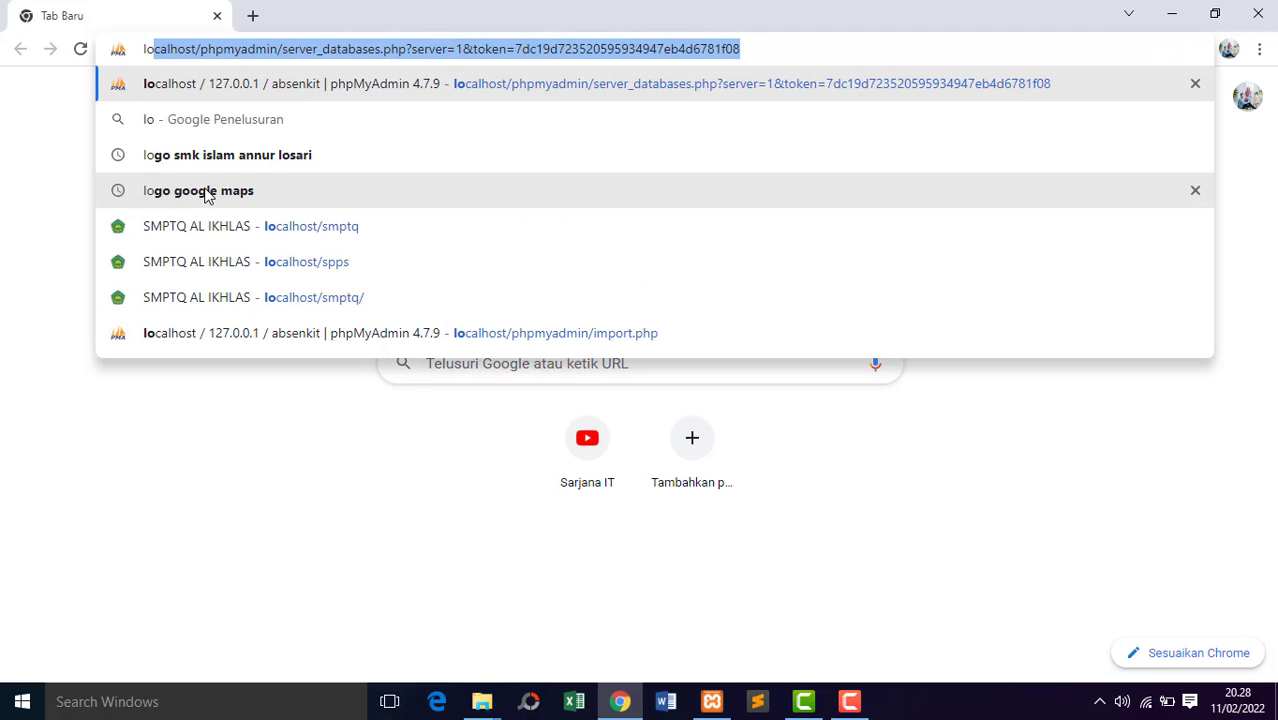
{"action": "type", "text": "calh"}
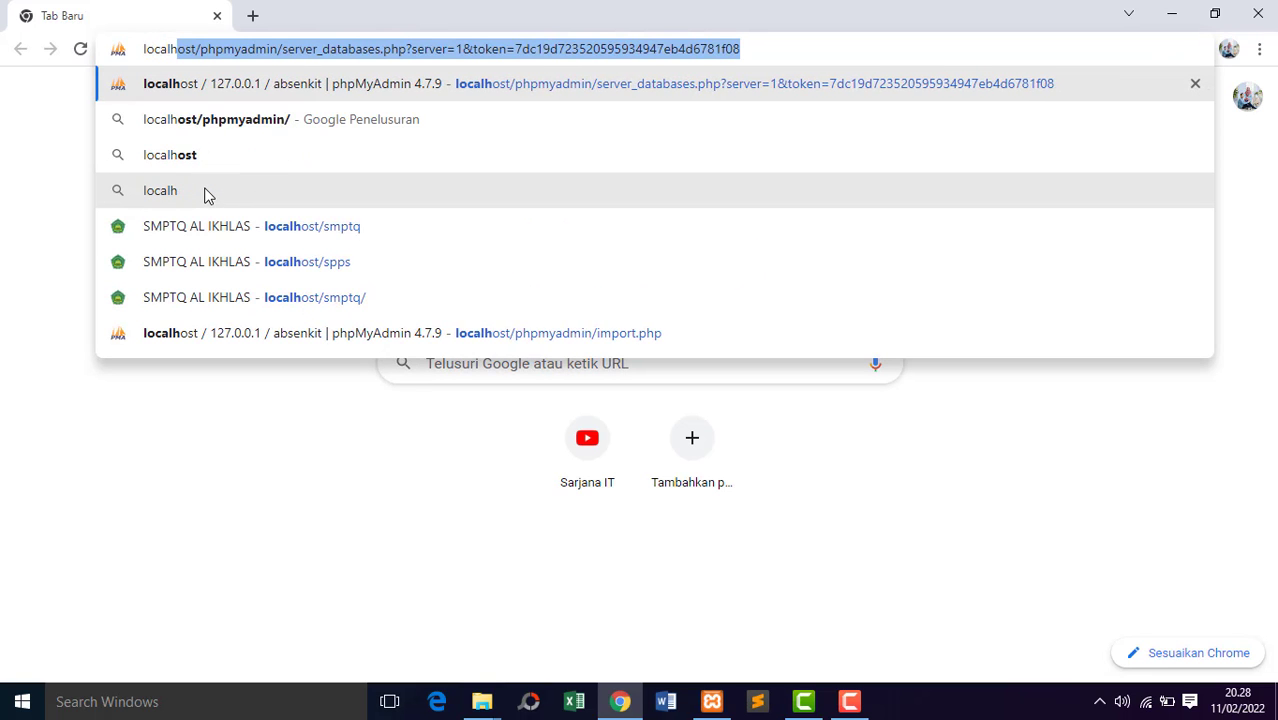
{"action": "type", "text": "ost/"}
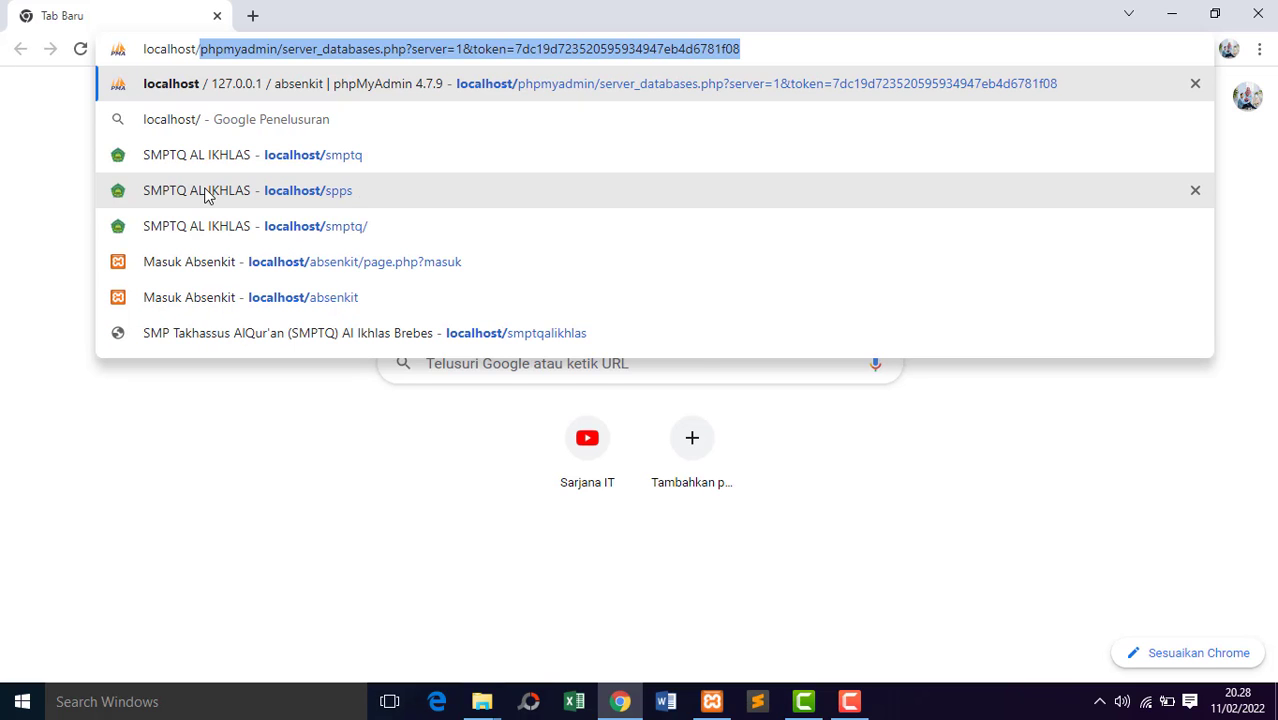
{"action": "type", "text": "smp"}
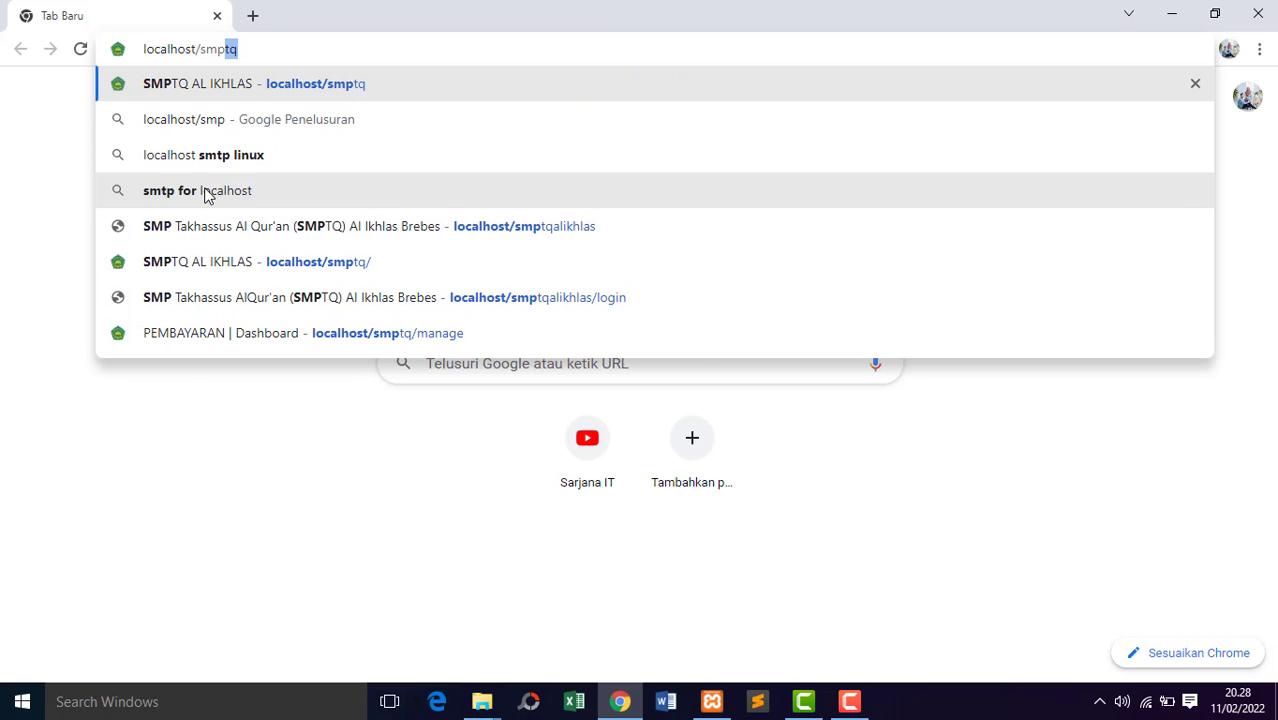
{"action": "type", "text": "tq"}
{"action": "left_click", "coordinate": [205, 195]}
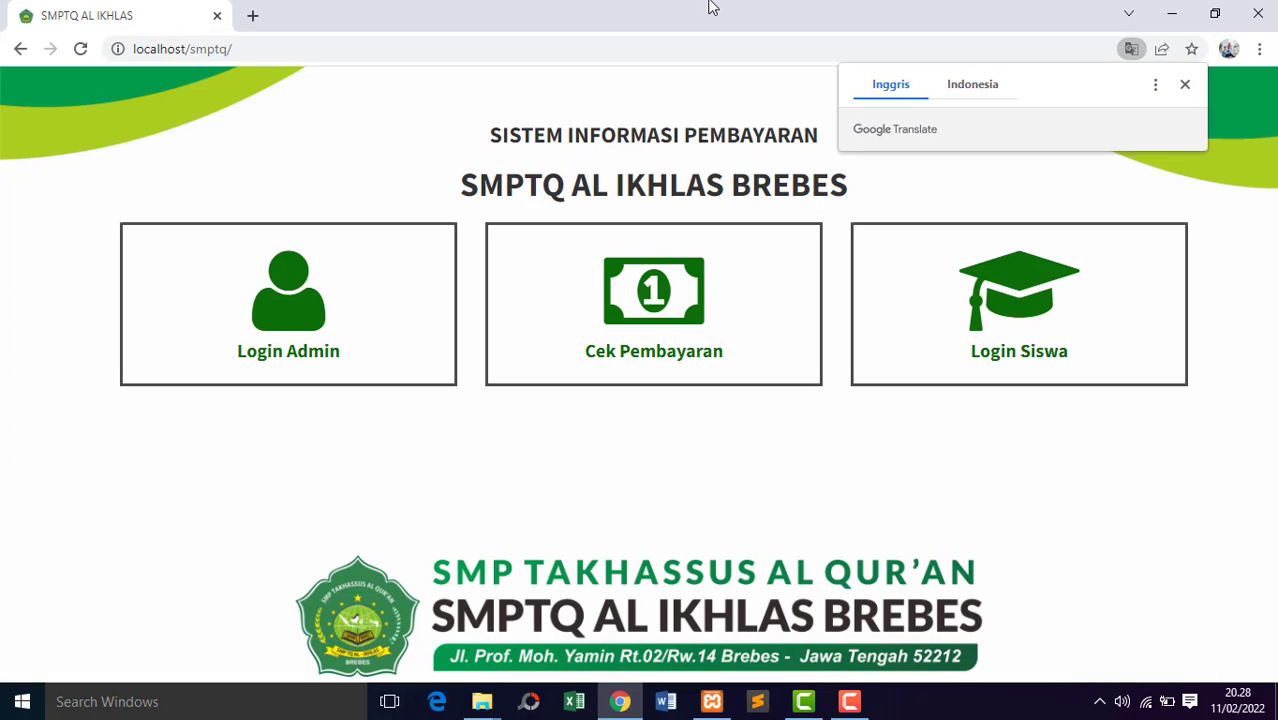
{"action": "left_click", "coordinate": [1186, 85]}
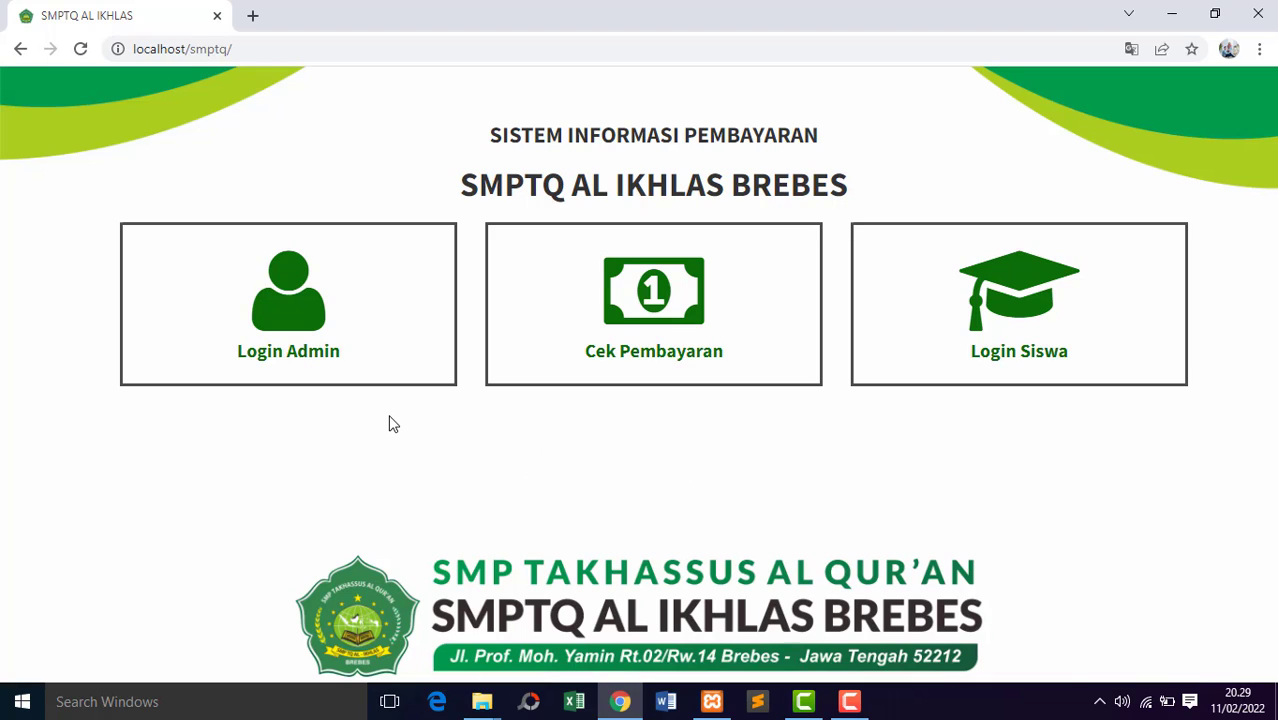
Open the admin login and sign in with the administrator's email and account password.
{"action": "left_click", "coordinate": [374, 316]}
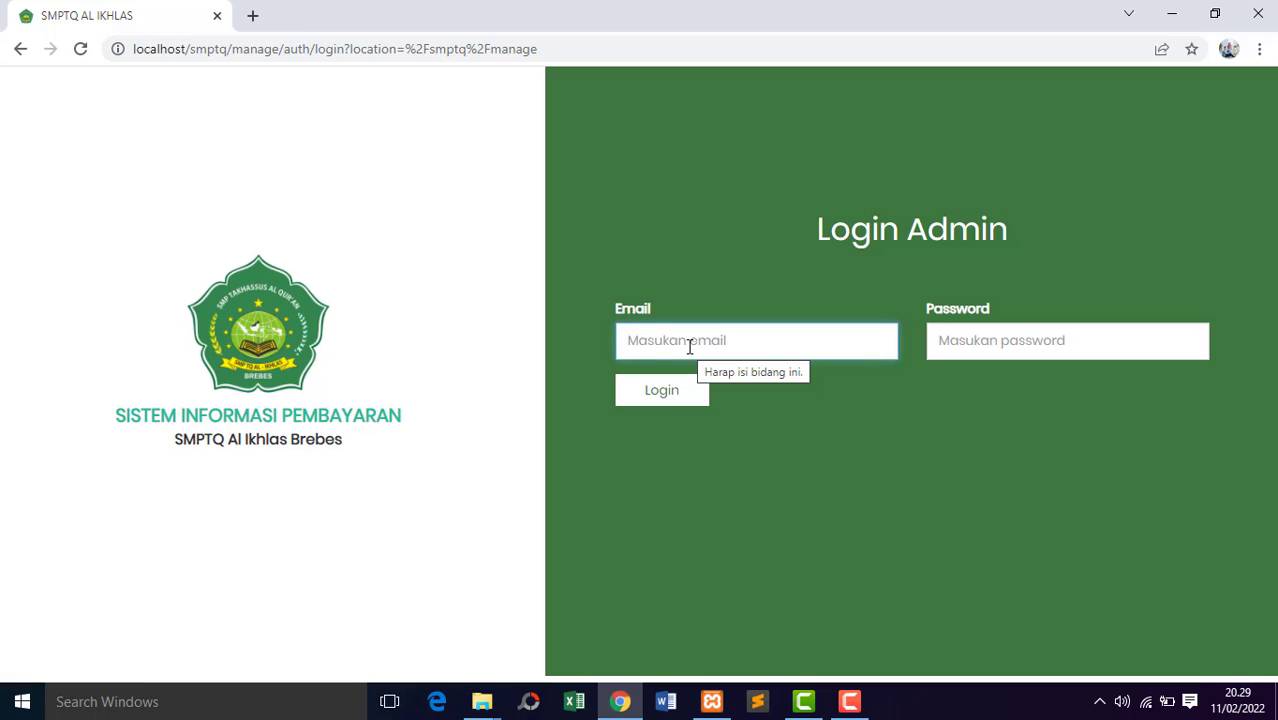
{"action": "type", "text": "admin@admin.com"}
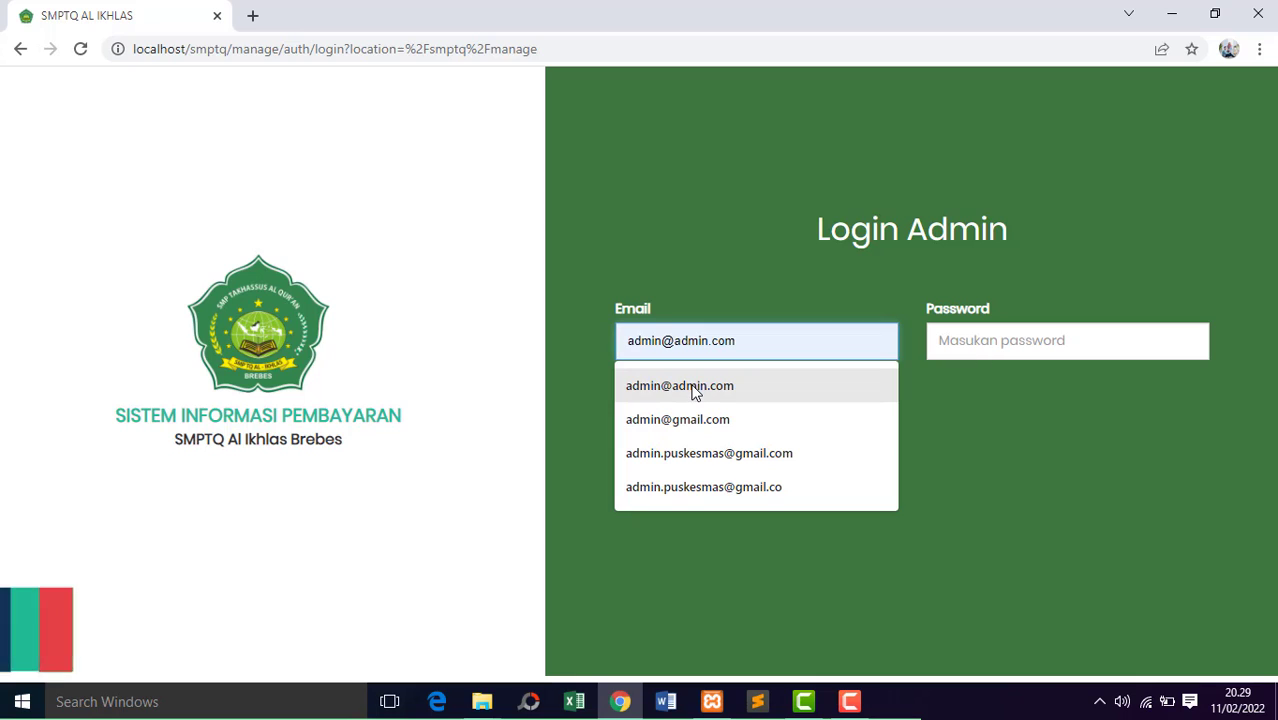
{"action": "left_click", "coordinate": [696, 390]}
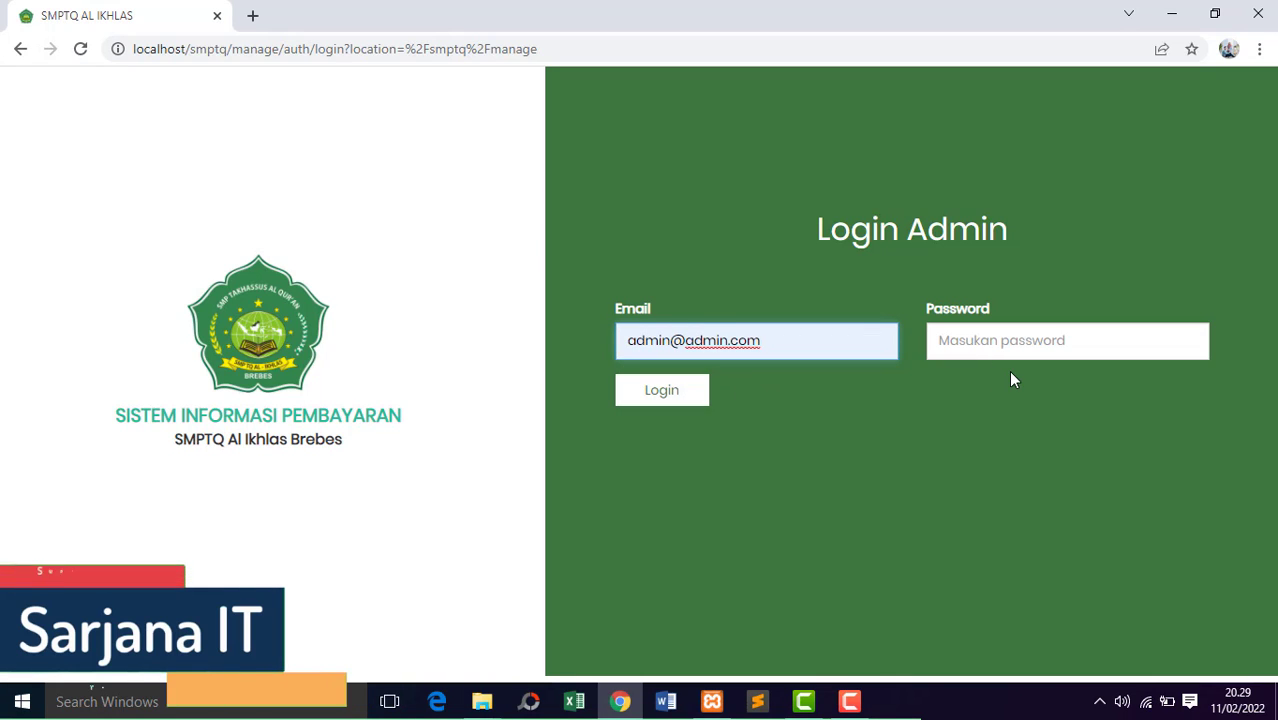
{"action": "left_click", "coordinate": [1010, 340]}
{"action": "type", "text": "ad"}
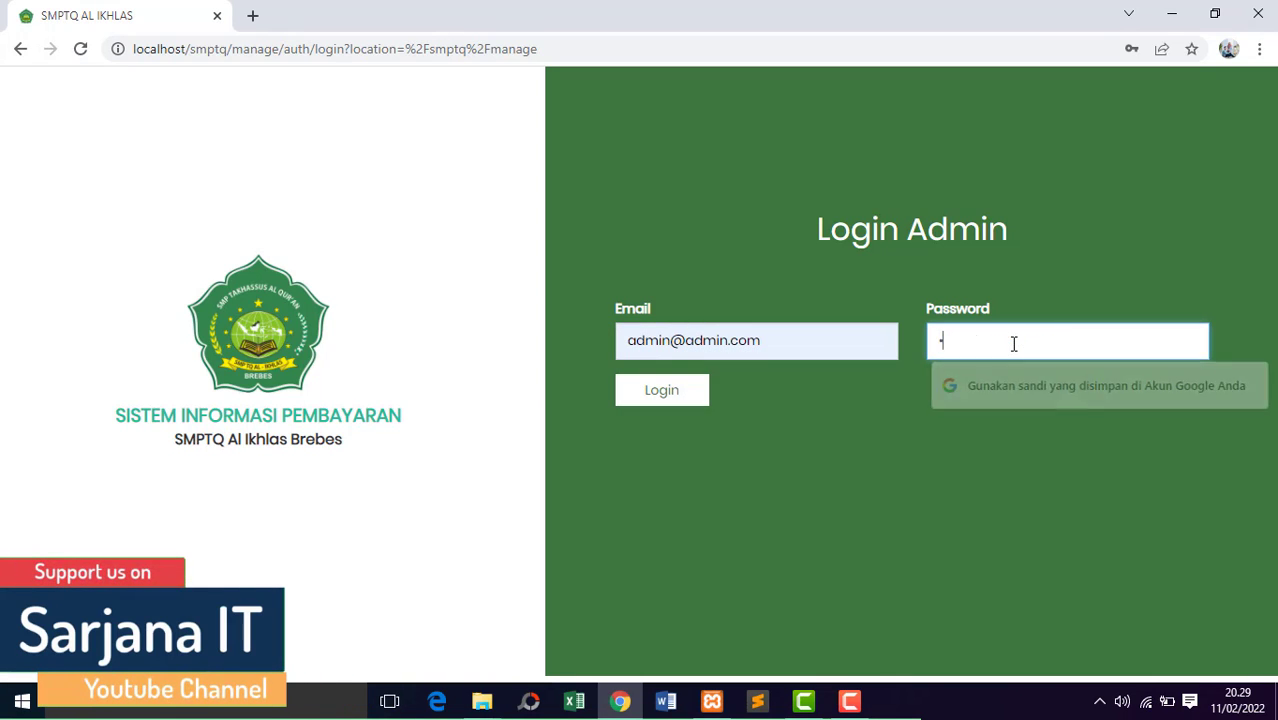
{"action": "type", "text": "min"}
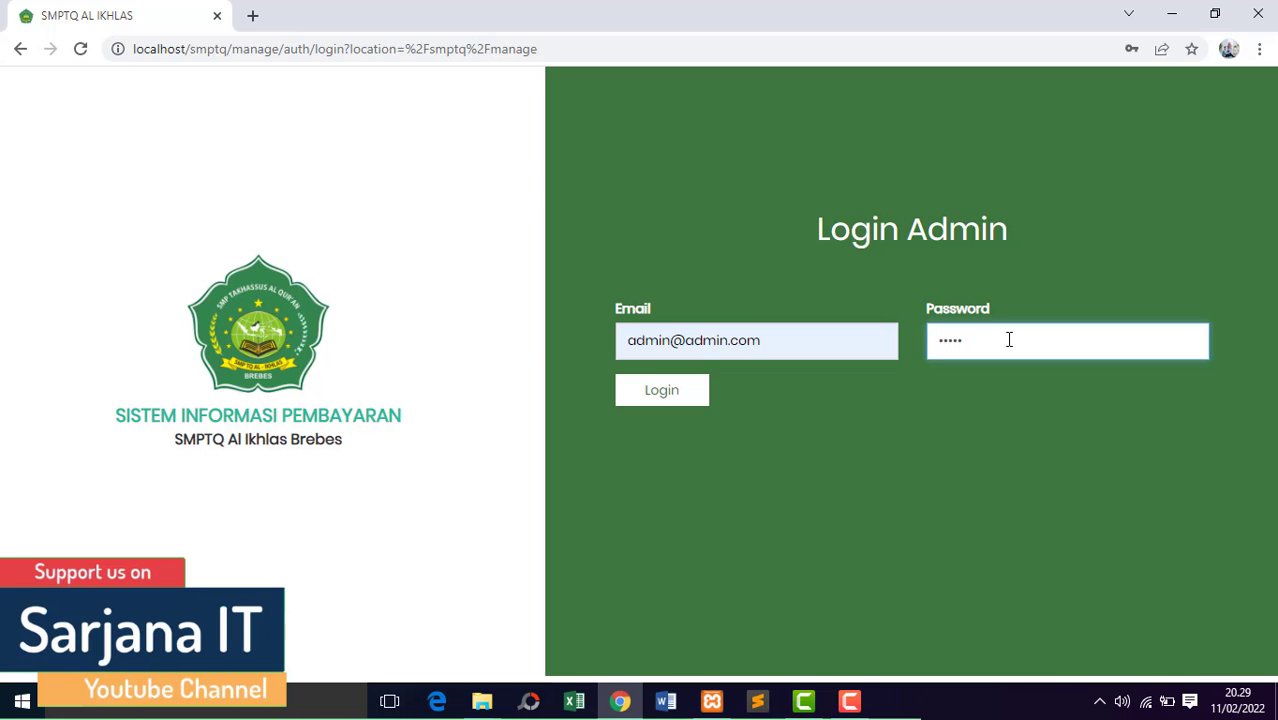
{"action": "left_click", "coordinate": [675, 400]}
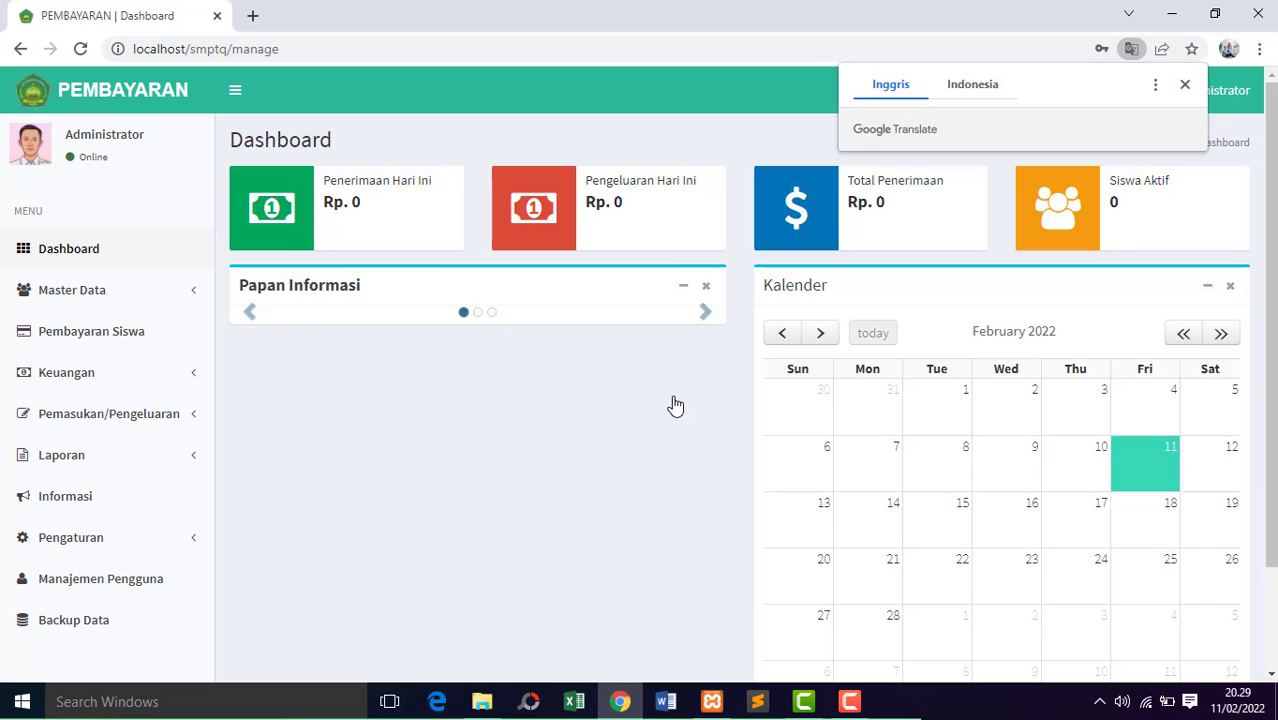
Dismiss the translation offer and password warning, and choose never to save the password for this site.
{"action": "left_click", "coordinate": [1184, 84]}
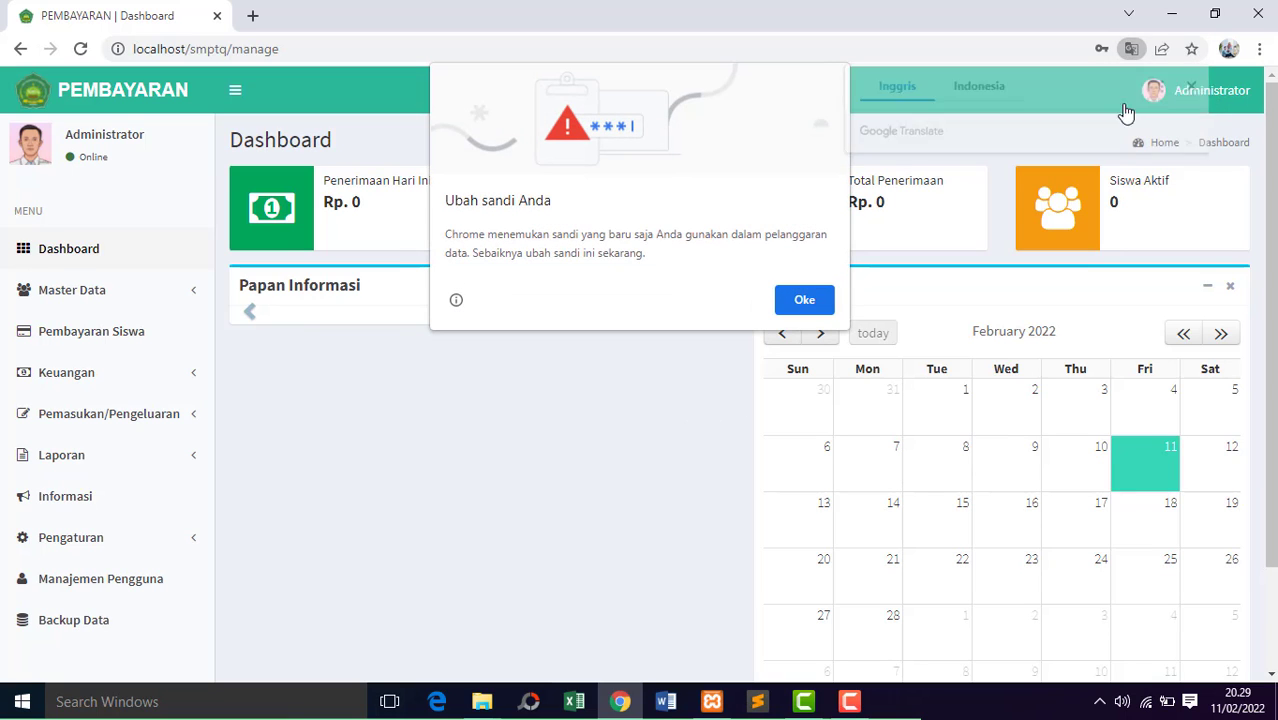
{"action": "left_click", "coordinate": [806, 300]}
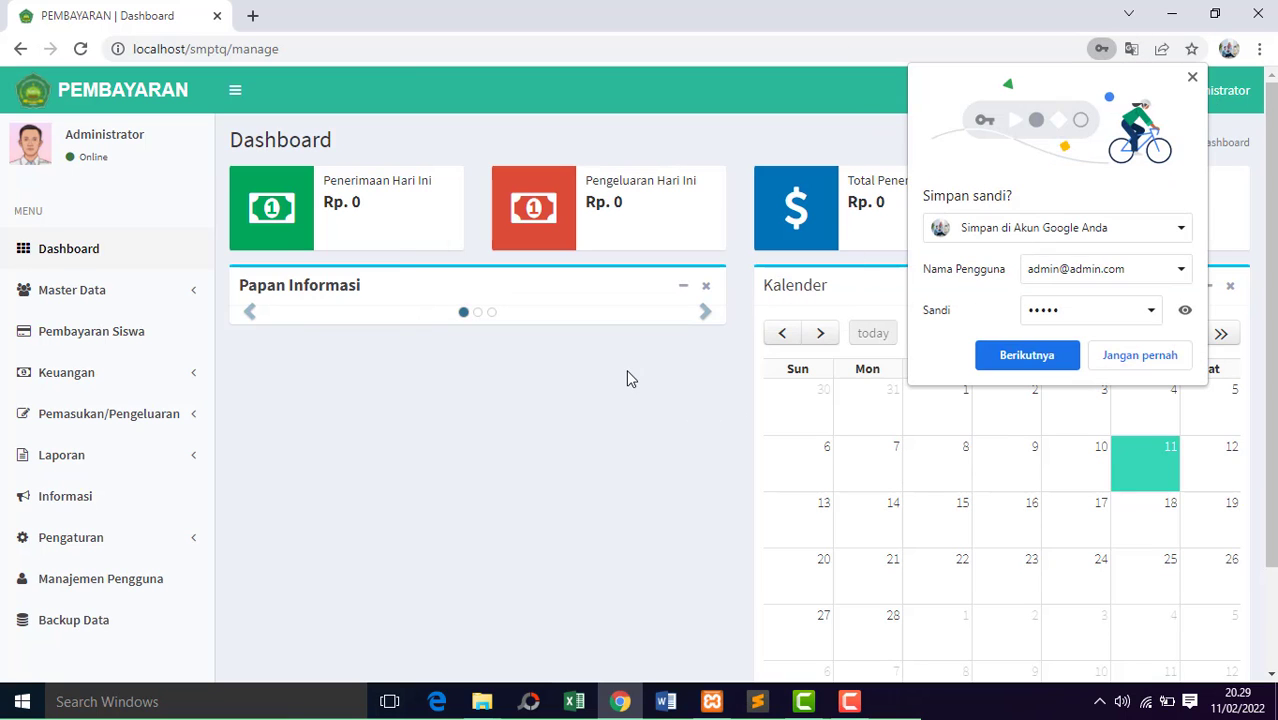
{"action": "left_click", "coordinate": [1140, 356]}
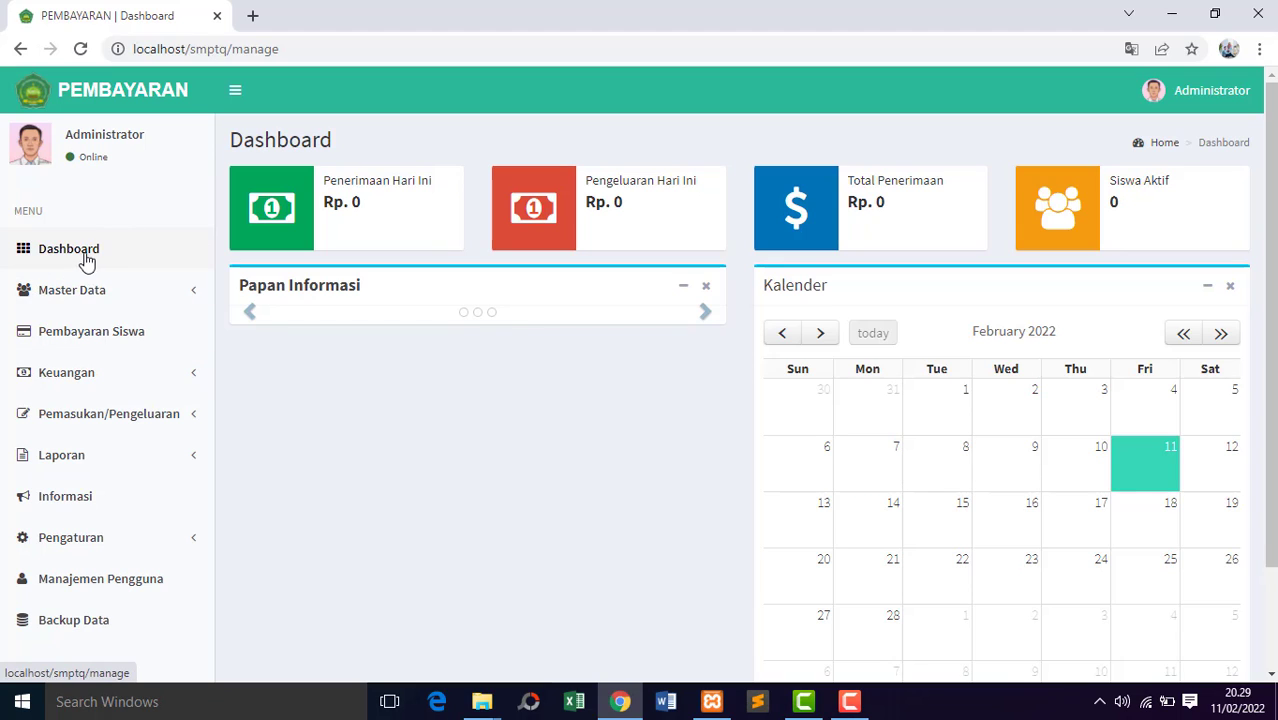
Examine the entries under Master Data, Keuangan, Pemasukan/Pengeluaran and Laporan, collapsing each group after viewing it.
{"action": "left_click", "coordinate": [135, 296]}
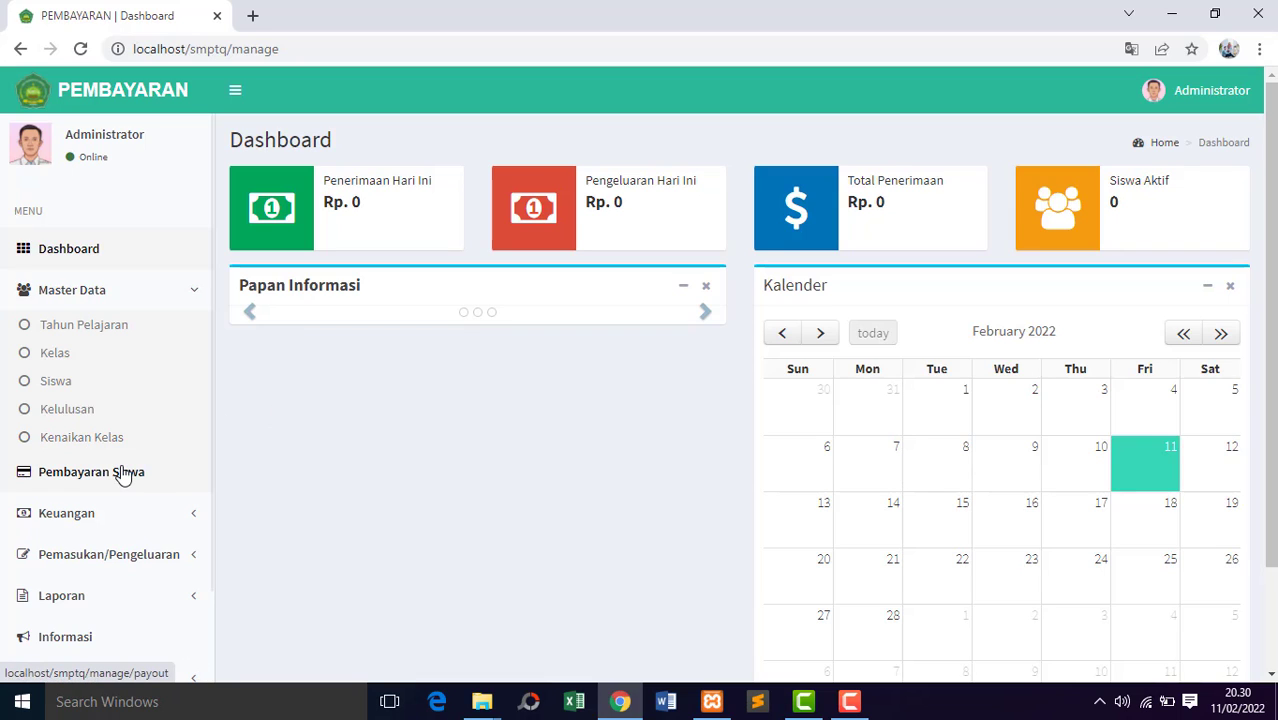
{"action": "left_click", "coordinate": [191, 292]}
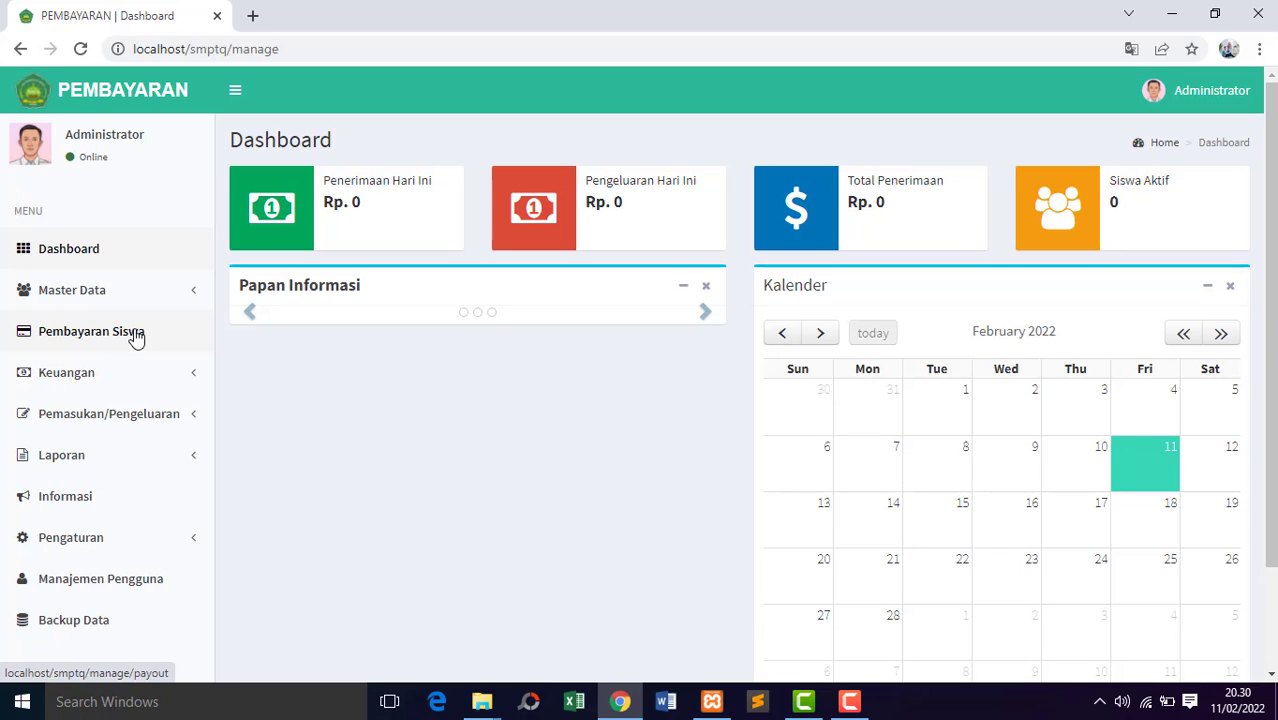
{"action": "left_click", "coordinate": [189, 373]}
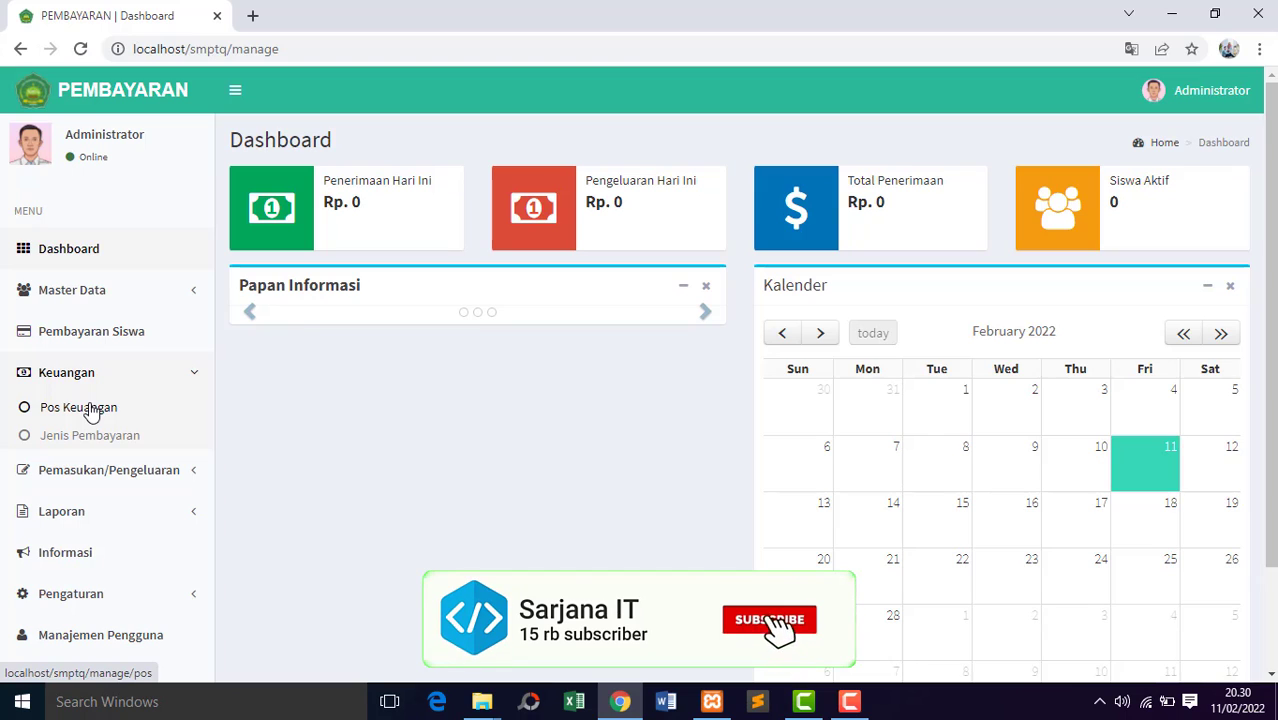
{"action": "left_click", "coordinate": [189, 376]}
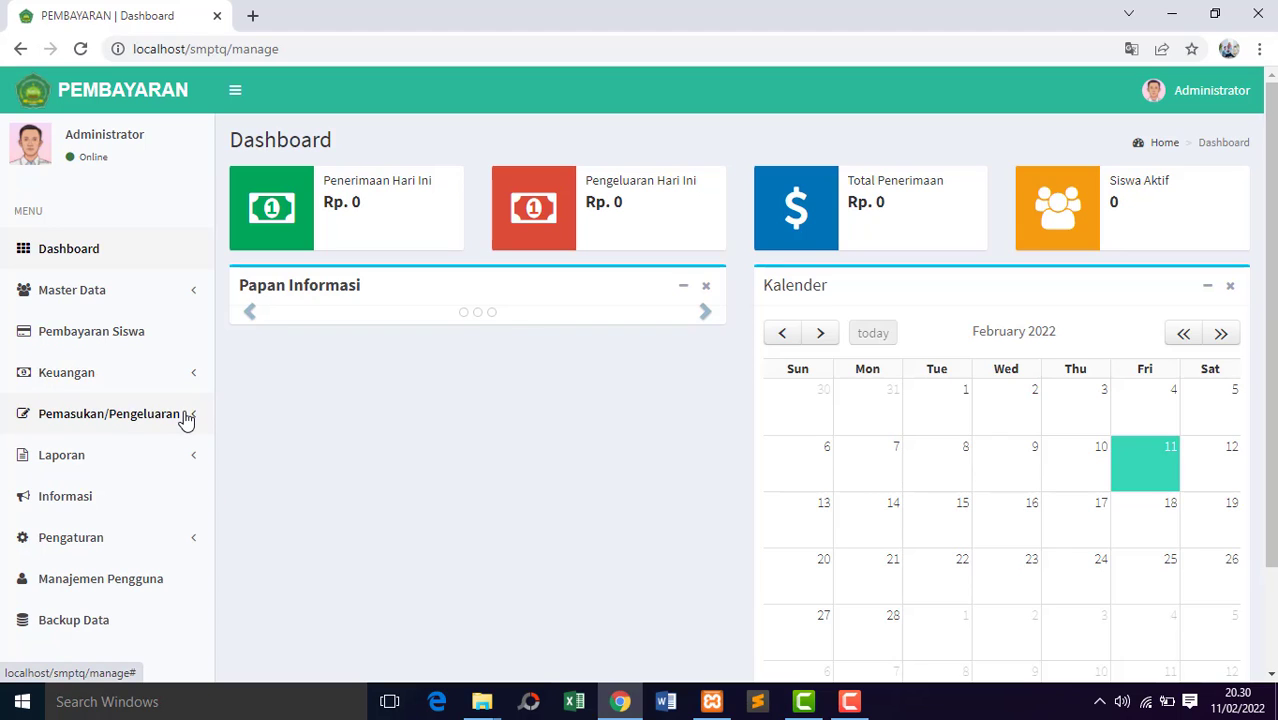
{"action": "left_click", "coordinate": [186, 416]}
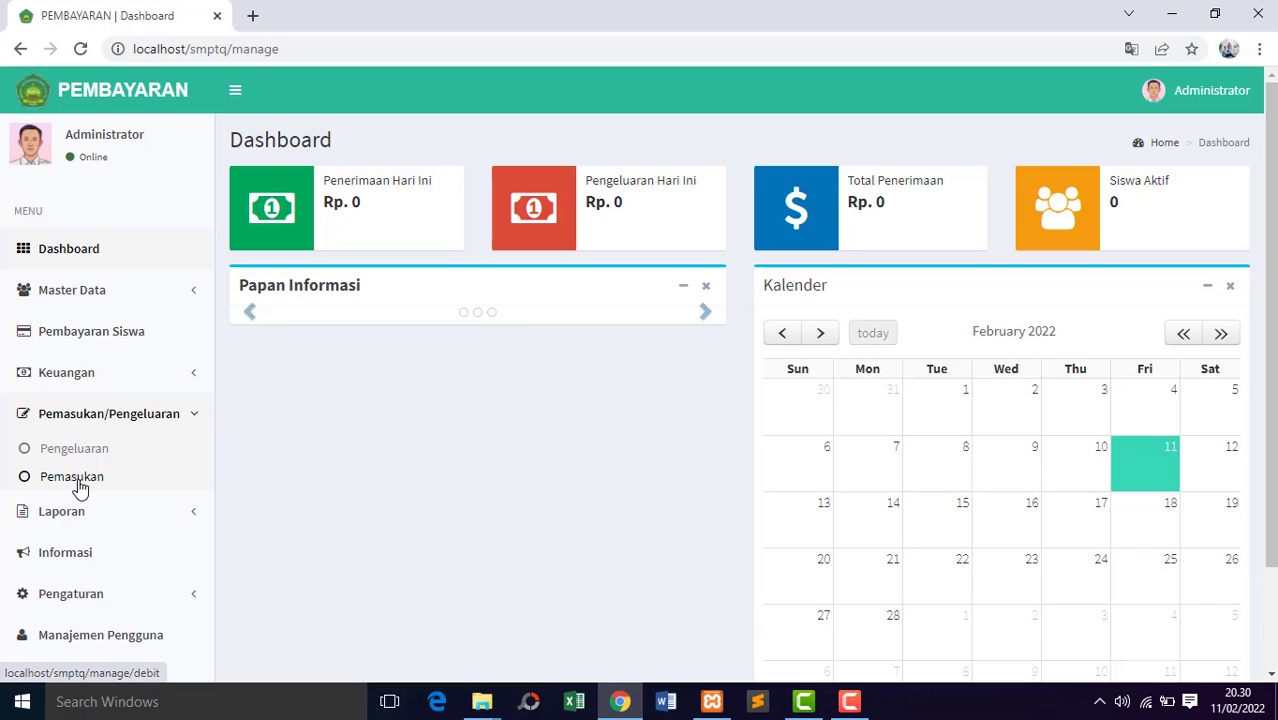
{"action": "left_click", "coordinate": [160, 416]}
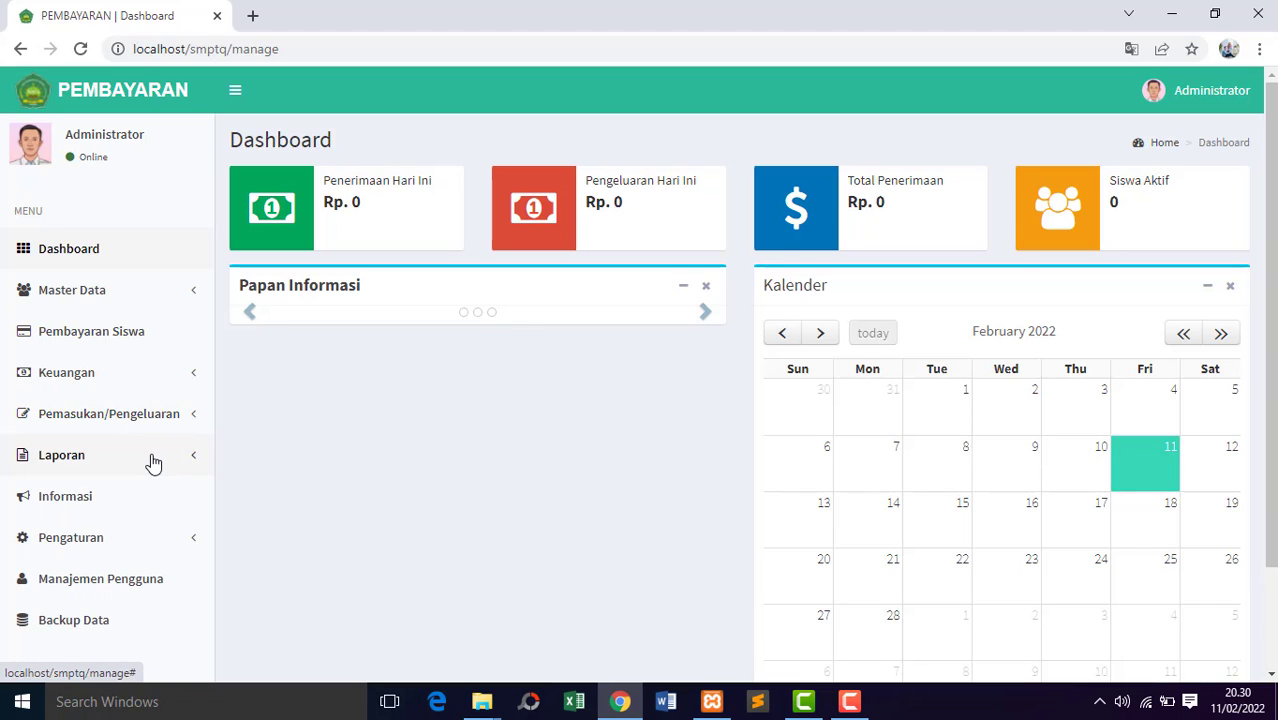
{"action": "left_click", "coordinate": [156, 460]}
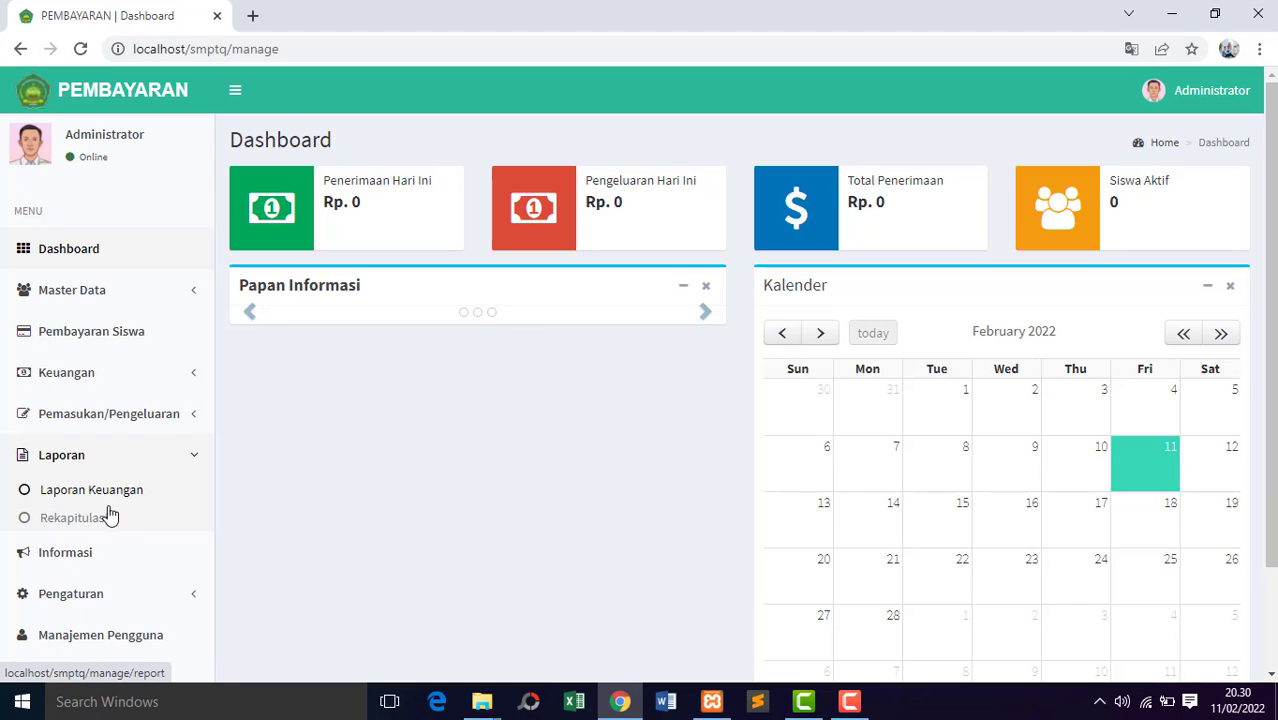
{"action": "left_click", "coordinate": [184, 456]}
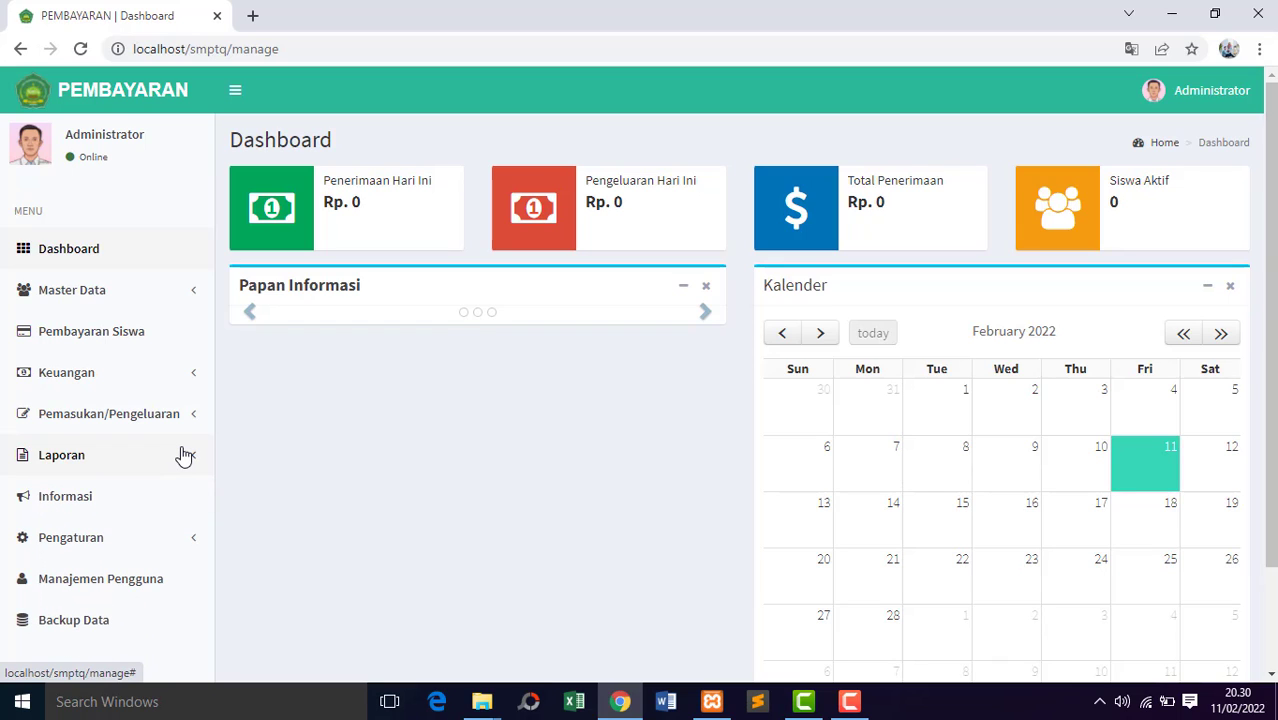
Examine the Informasi page, the Pengaturan entries, Manajemen Pengguna and Backup Data, and return to the Dashboard to review it.
{"action": "left_click", "coordinate": [106, 507]}
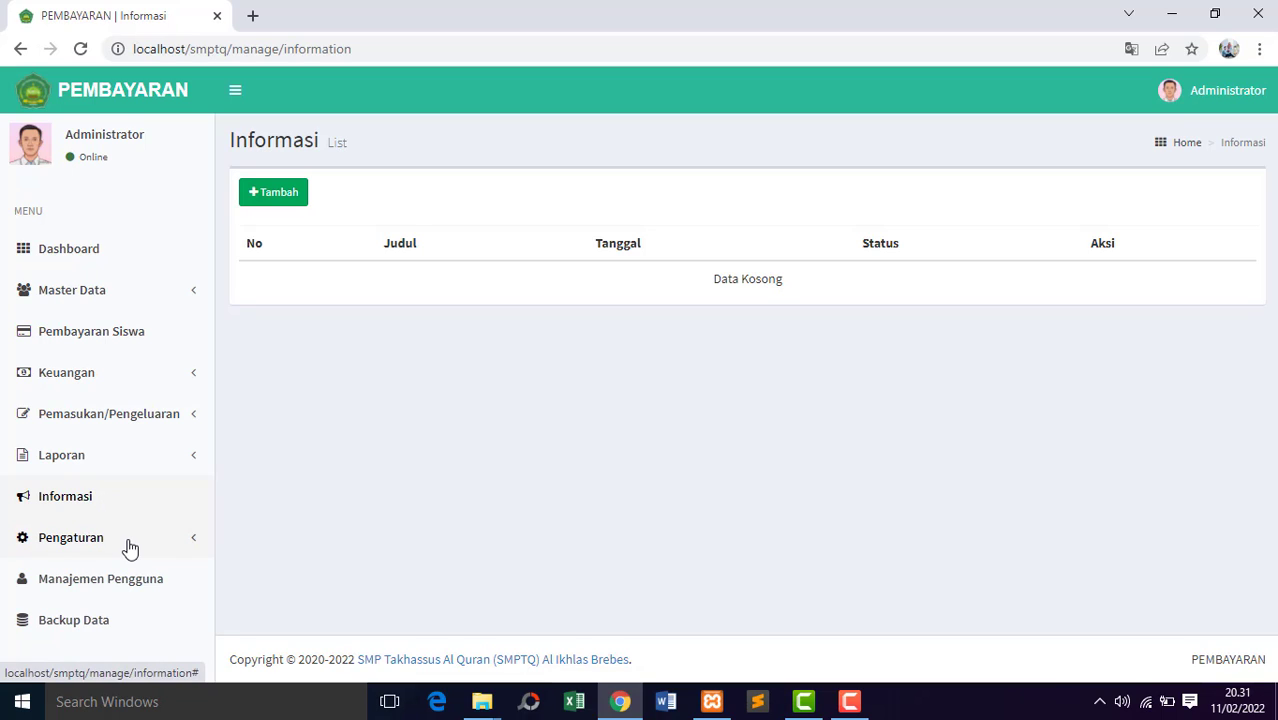
{"action": "left_click", "coordinate": [126, 542]}
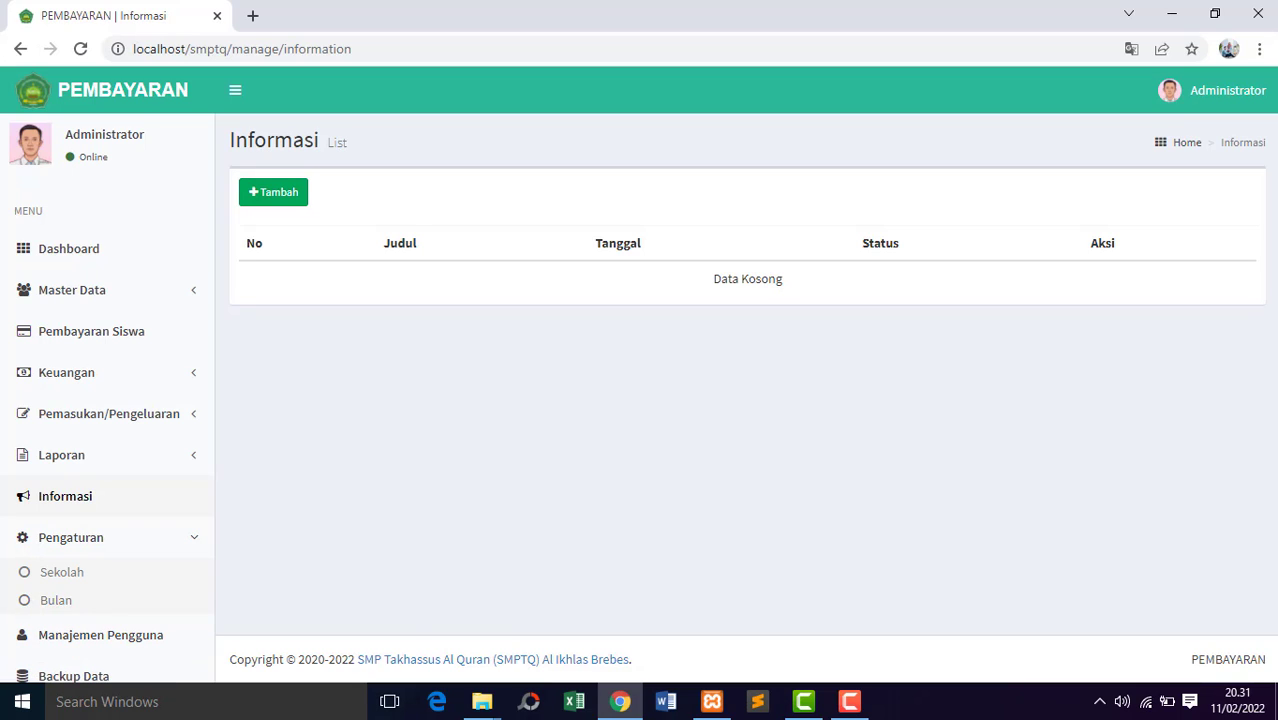
{"action": "left_click", "coordinate": [190, 545]}
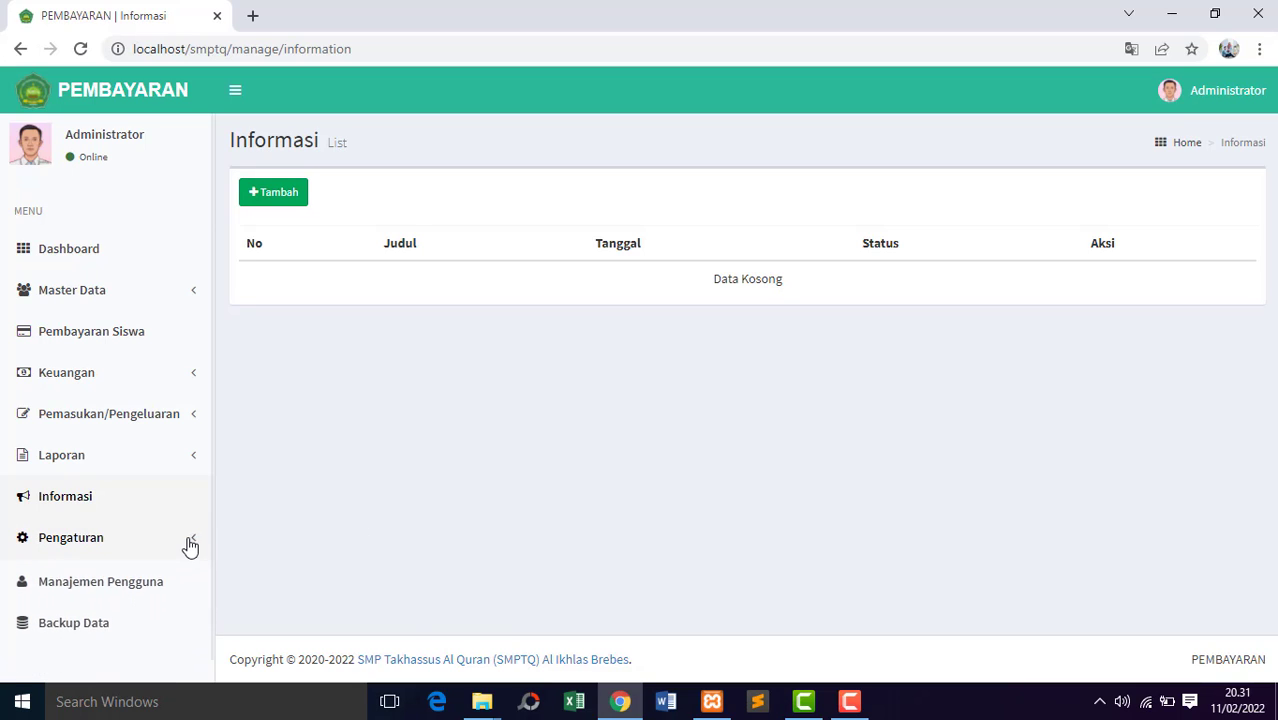
{"action": "left_click", "coordinate": [148, 582]}
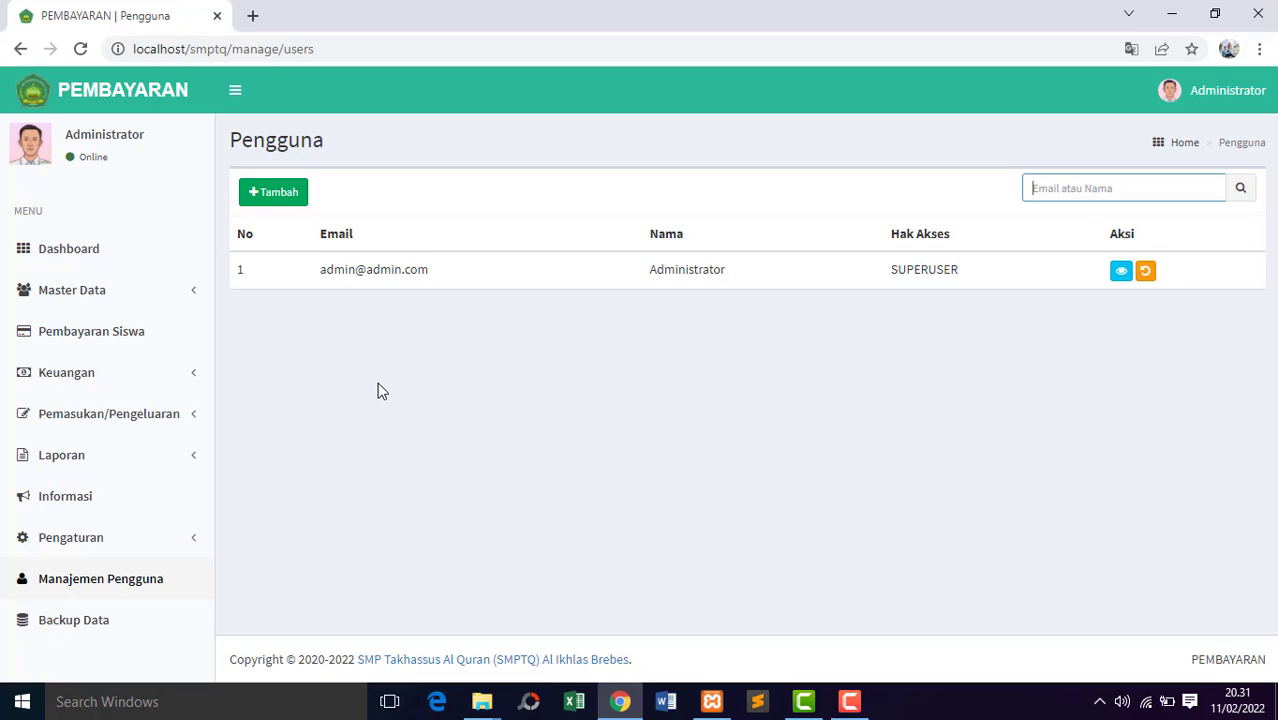
{"action": "left_click", "coordinate": [126, 625]}
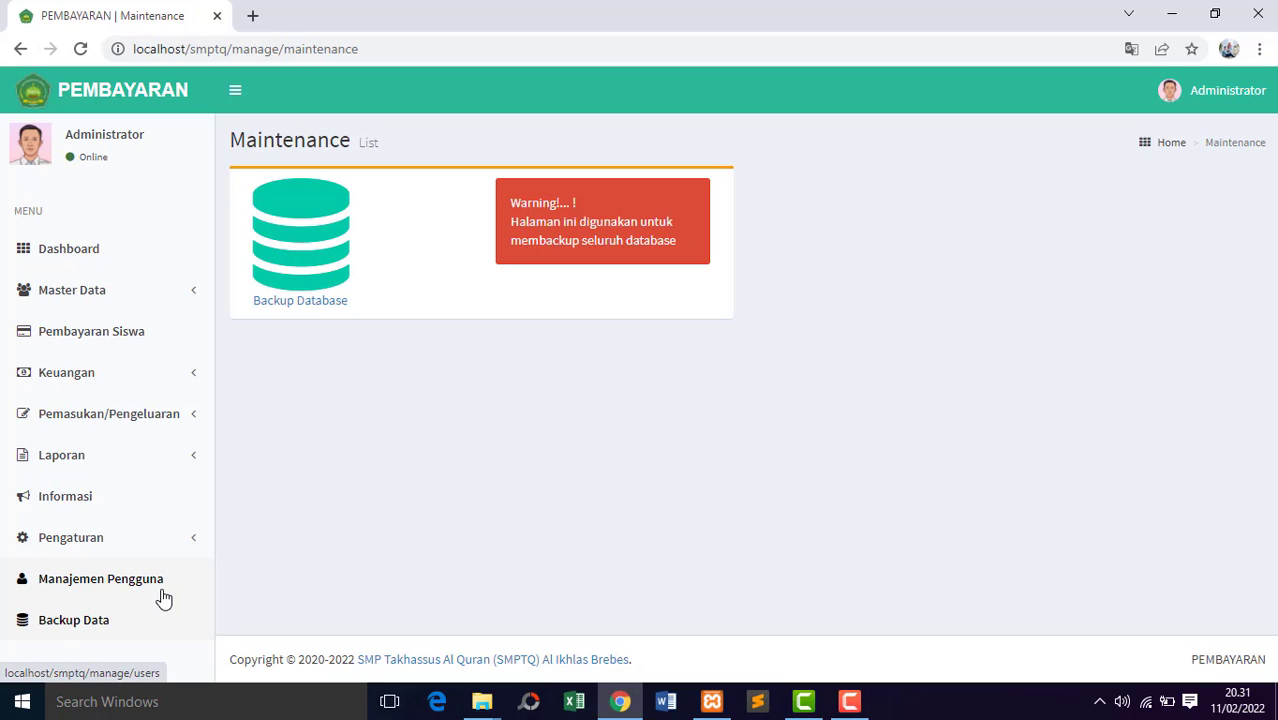
{"action": "left_click", "coordinate": [98, 252]}
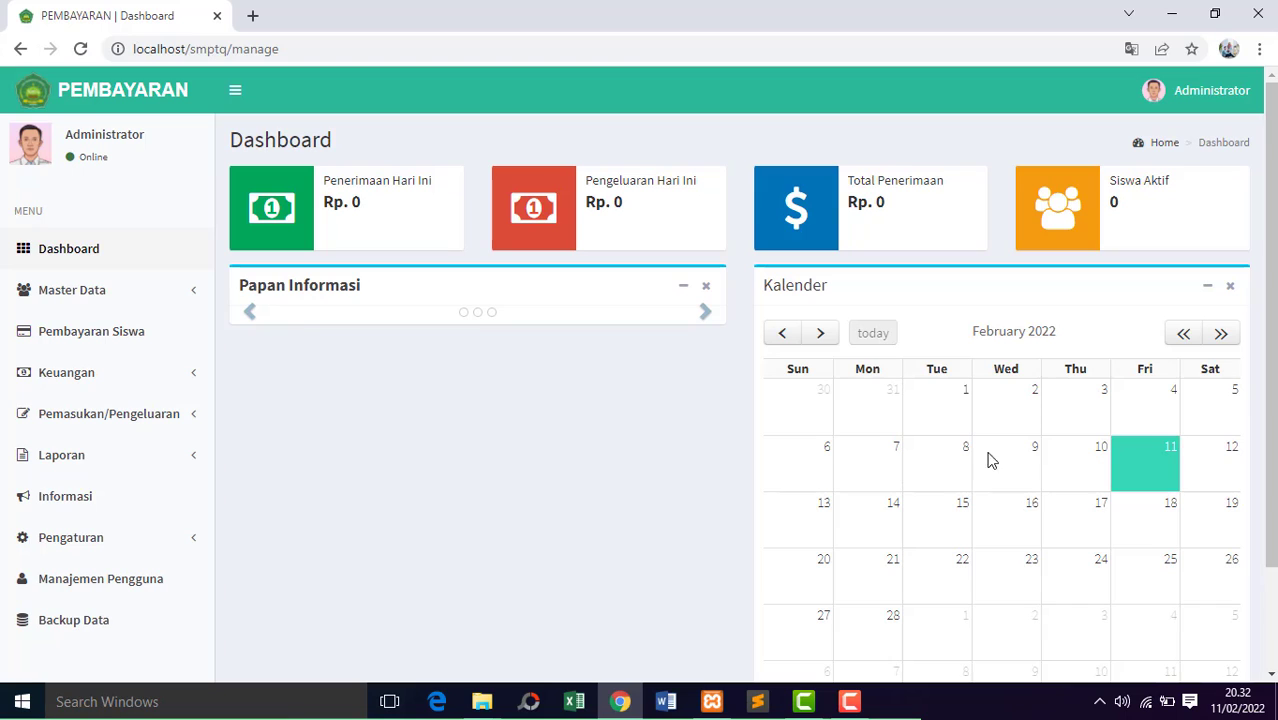
{"action": "scroll", "coordinate": [1207, 442], "scroll_direction": "down", "scroll_amount": 1}
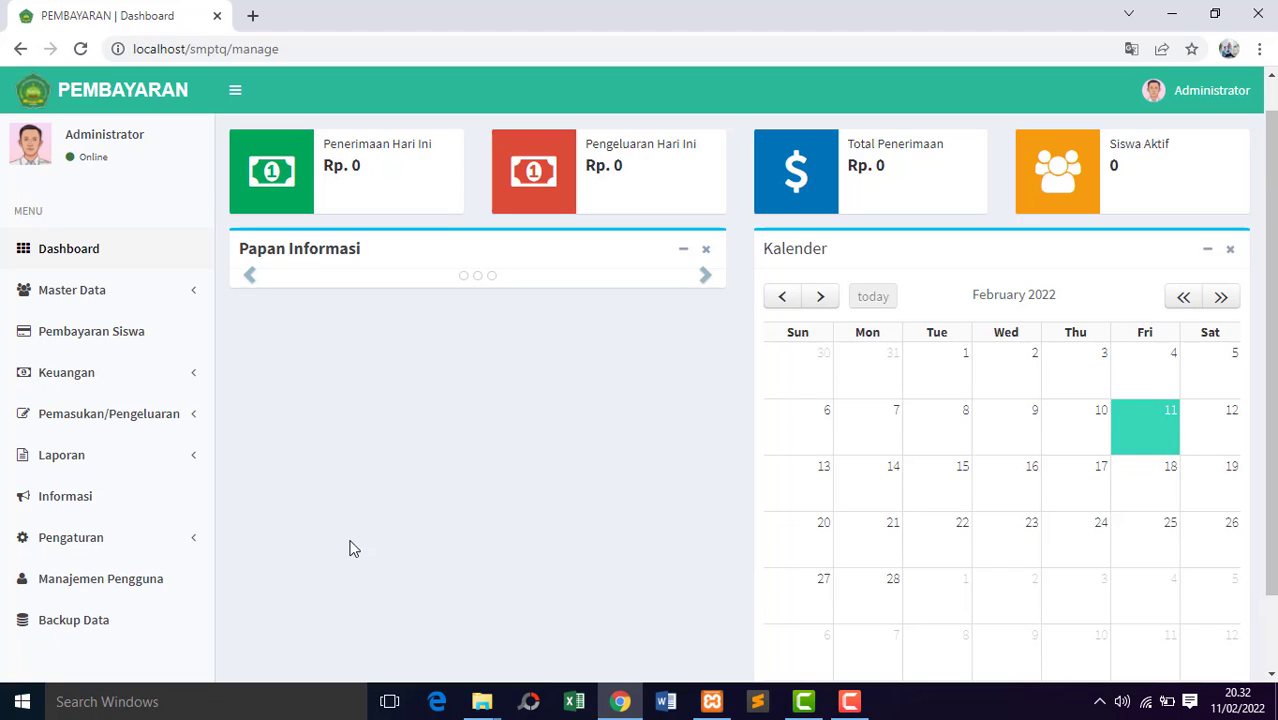
Add the school year 2021/2022 under Tahun Pelajaran in Master Data, set it to Aktif and save it.
{"action": "left_click", "coordinate": [148, 293]}
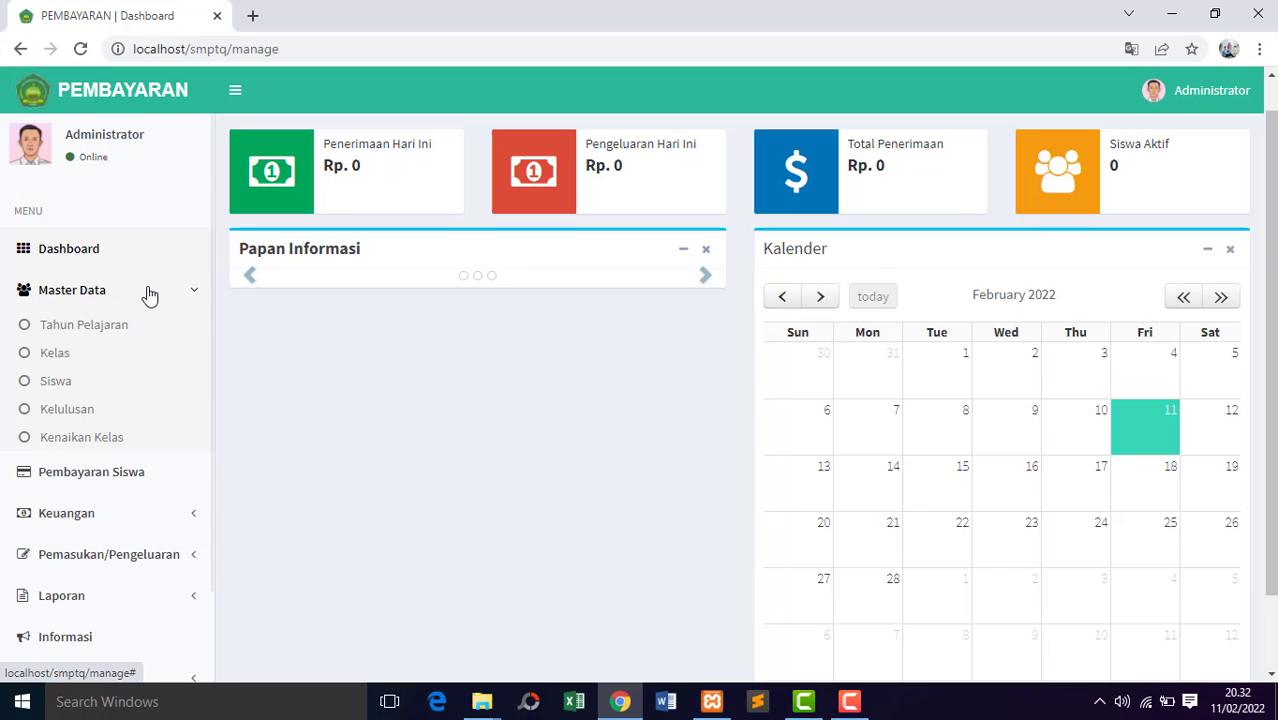
{"action": "left_click", "coordinate": [105, 326]}
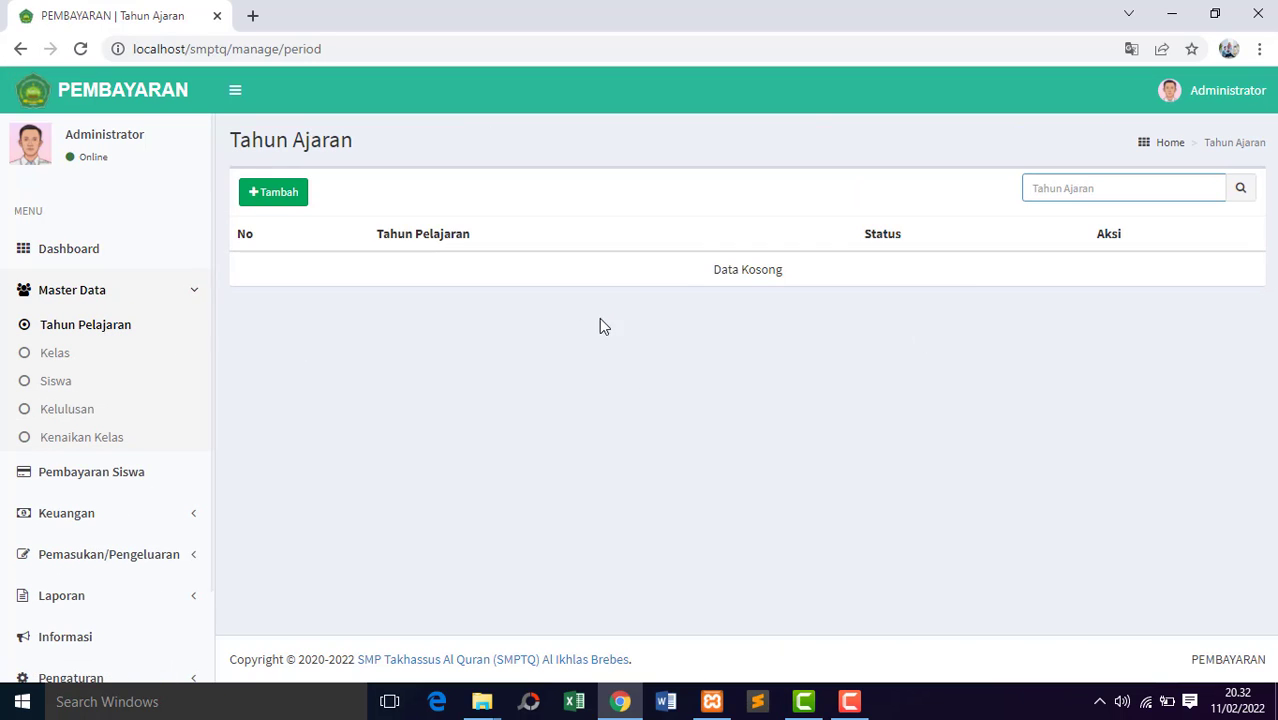
{"action": "left_click", "coordinate": [286, 196]}
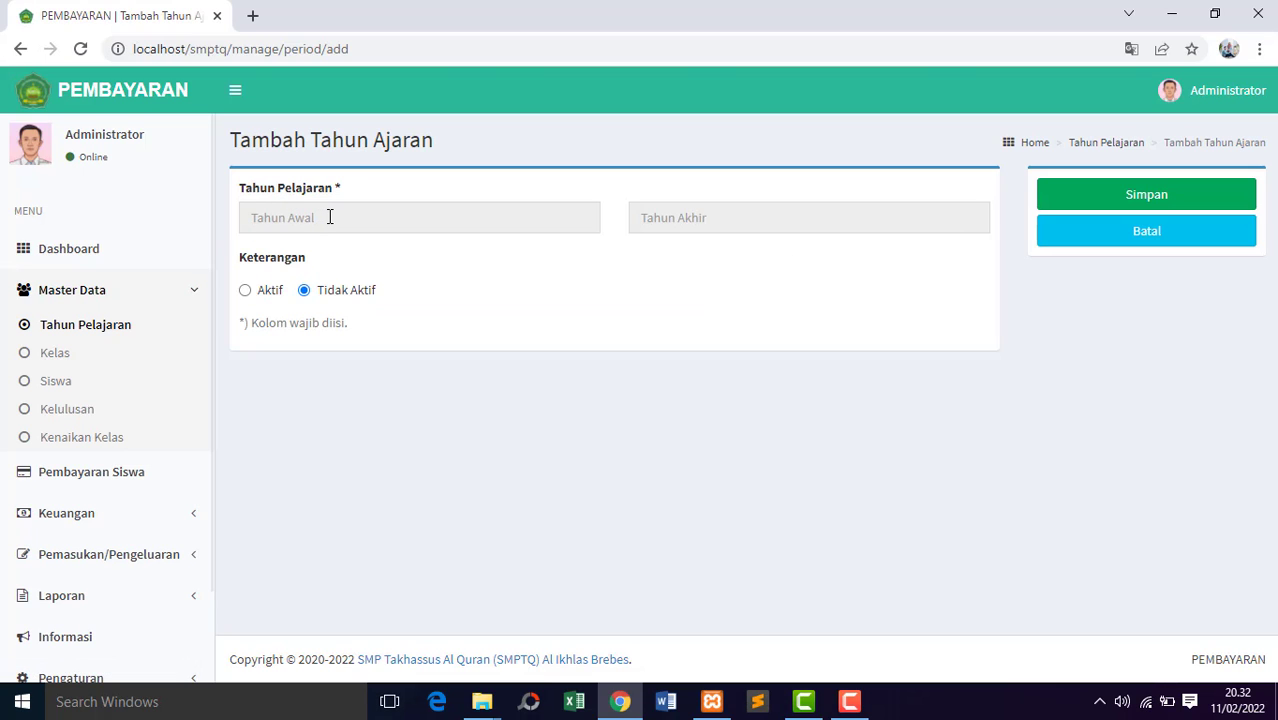
{"action": "left_click", "coordinate": [330, 217]}
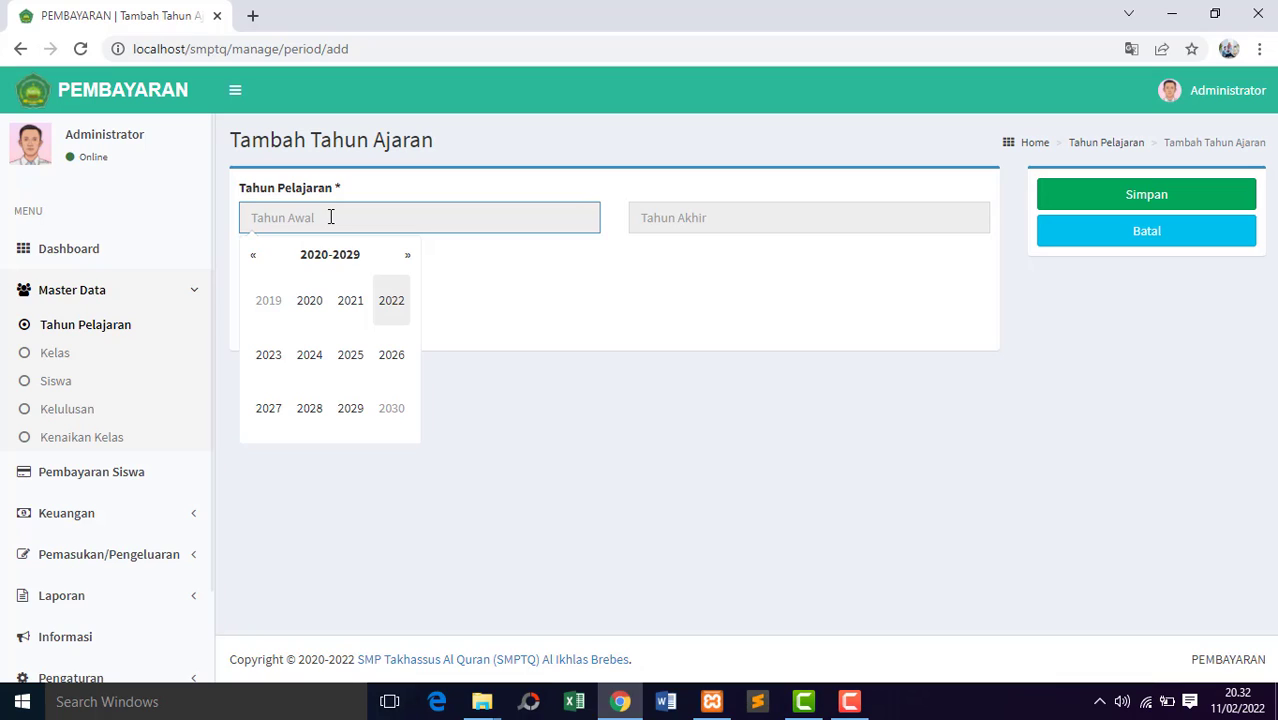
{"action": "left_click", "coordinate": [357, 304]}
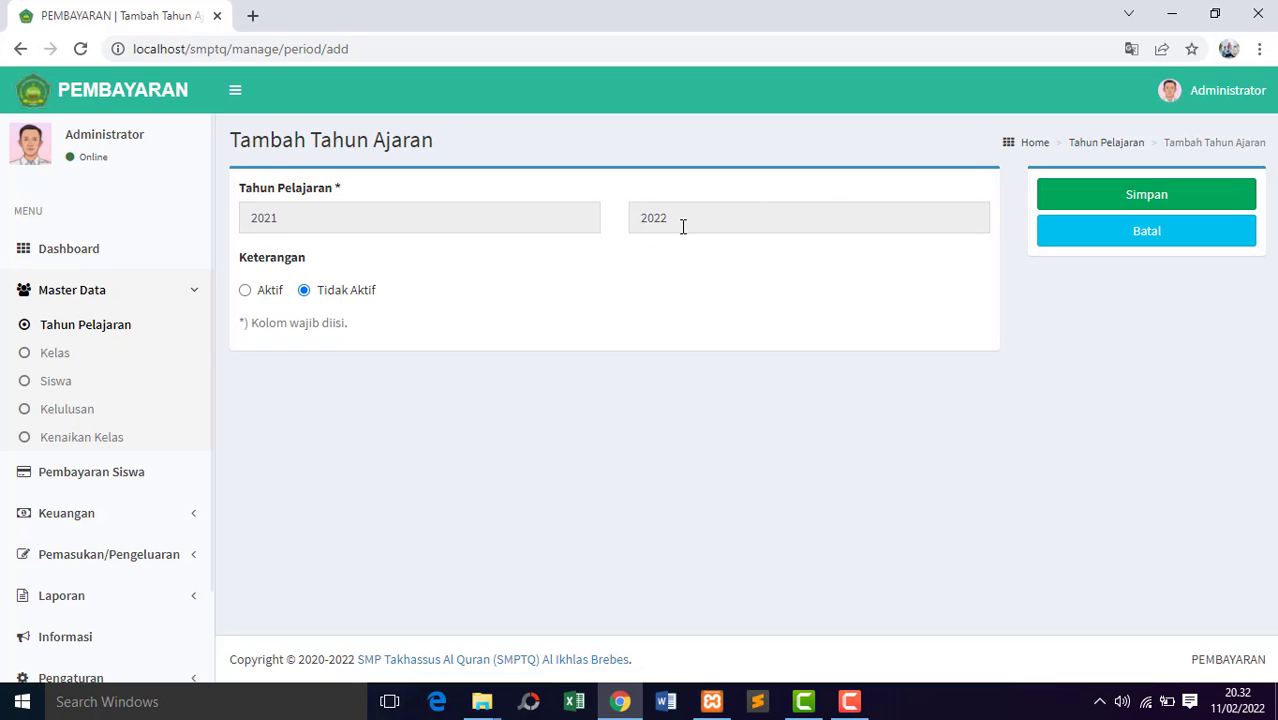
{"action": "left_click", "coordinate": [247, 293]}
{"action": "left_click", "coordinate": [1127, 196]}
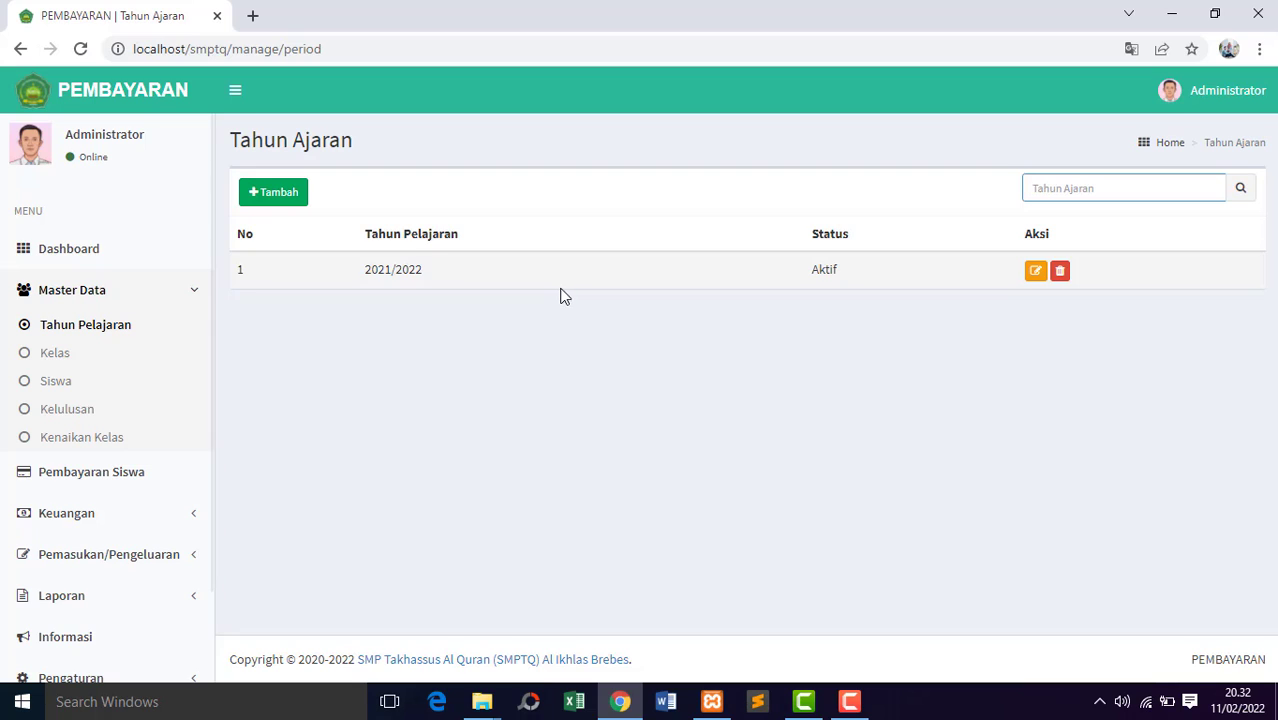
Add a class named VII A under Kelas in Master Data and save it.
{"action": "left_click", "coordinate": [61, 360]}
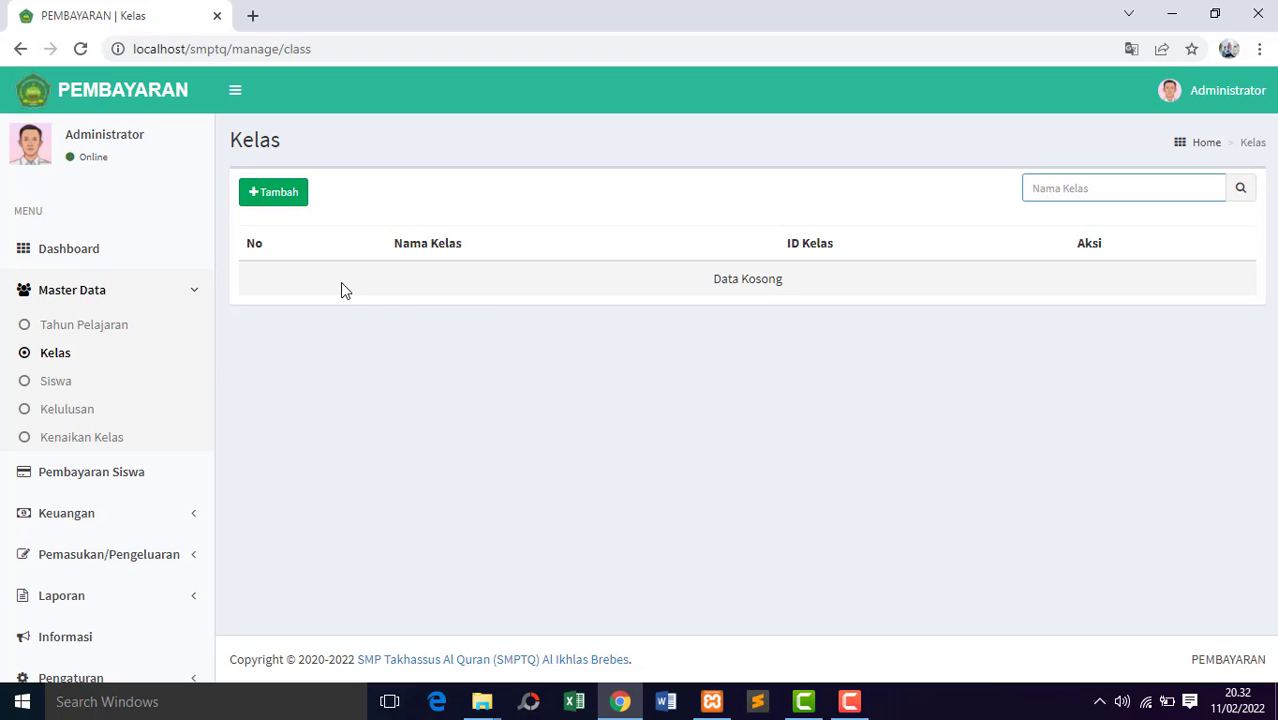
{"action": "left_click", "coordinate": [286, 198]}
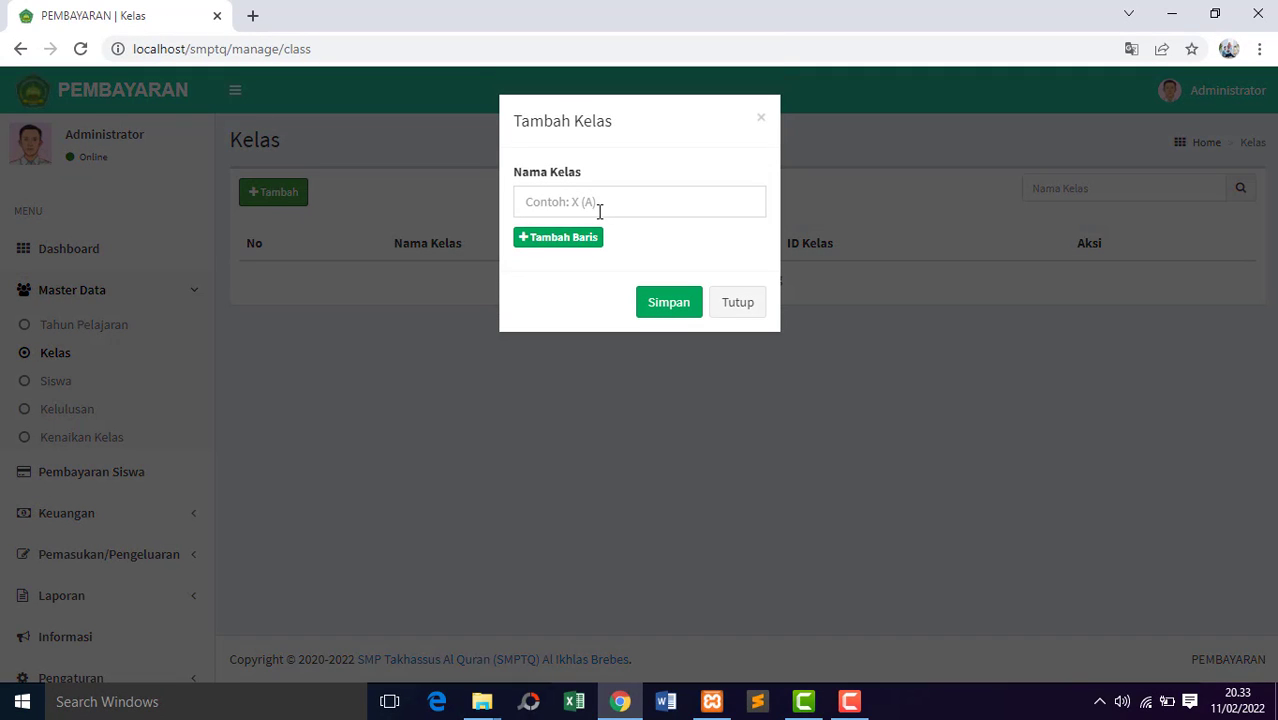
{"action": "left_click", "coordinate": [603, 204]}
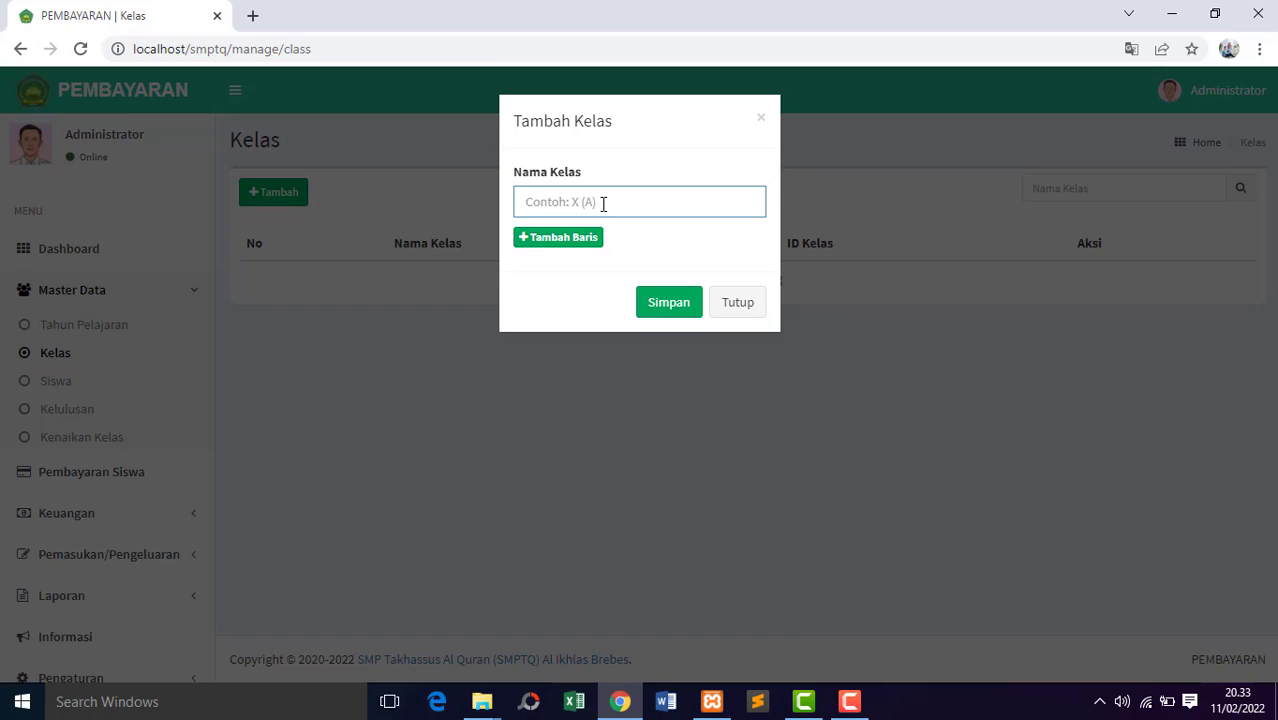
{"action": "type", "text": "VII A"}
{"action": "left_click", "coordinate": [668, 305]}
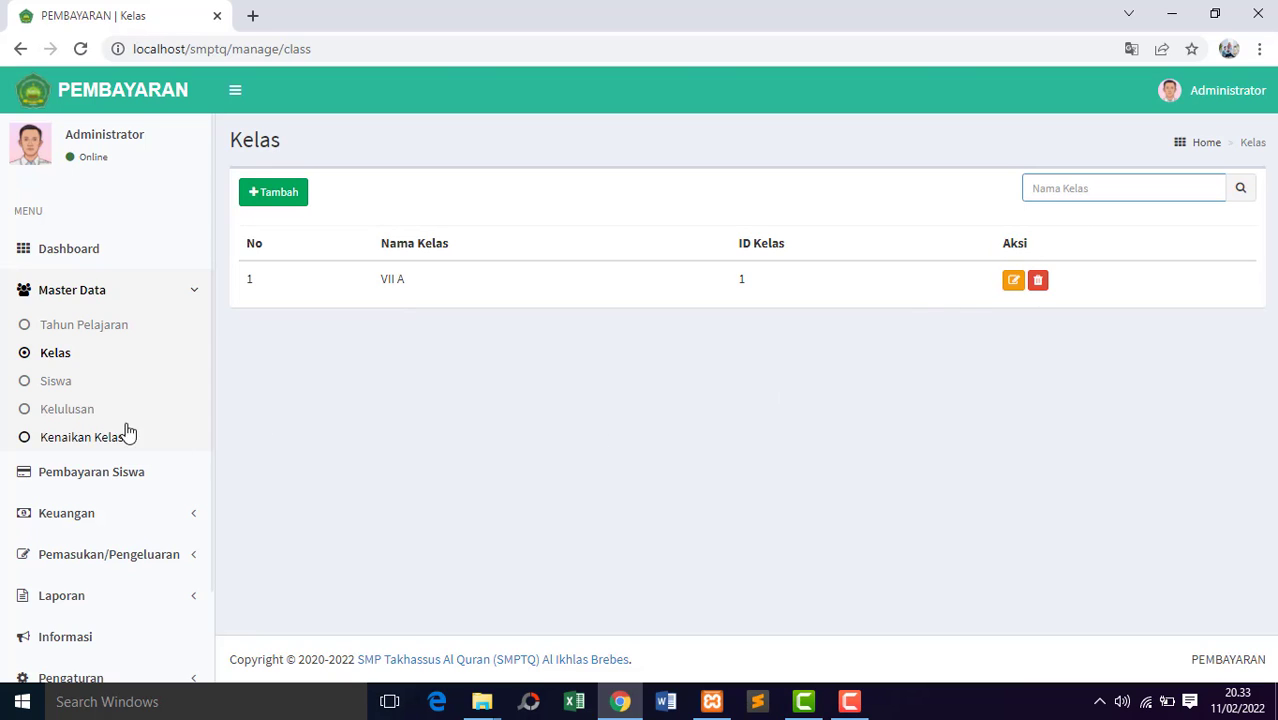
Open the student upload page under Siswa and read the instructions for importing data from Excel.
{"action": "left_click", "coordinate": [60, 387]}
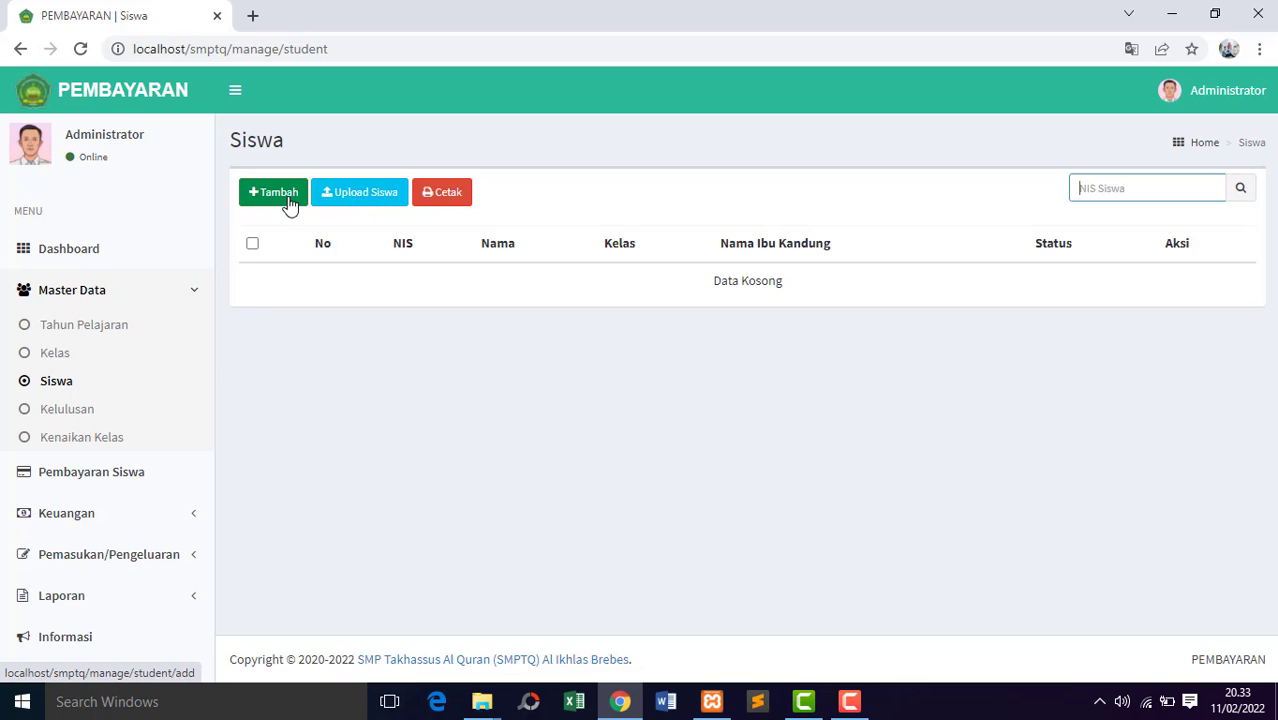
{"action": "left_click", "coordinate": [380, 201]}
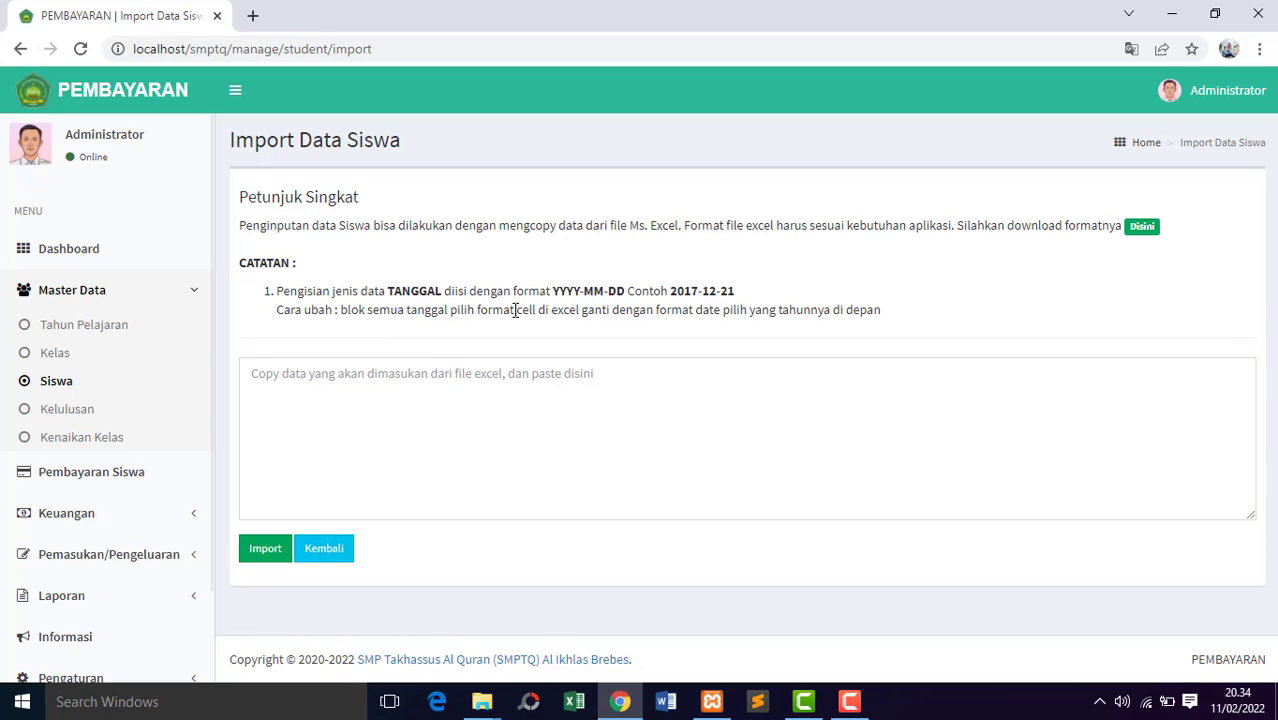
{"action": "left_click_drag", "start_coordinate": [515, 311], "coordinate": [618, 312]}
{"action": "left_click", "coordinate": [595, 338]}
Start a new student record under Siswa, entering the student's full name, gender Laki-laki and birthplace Brebes.
{"action": "left_click", "coordinate": [60, 381]}
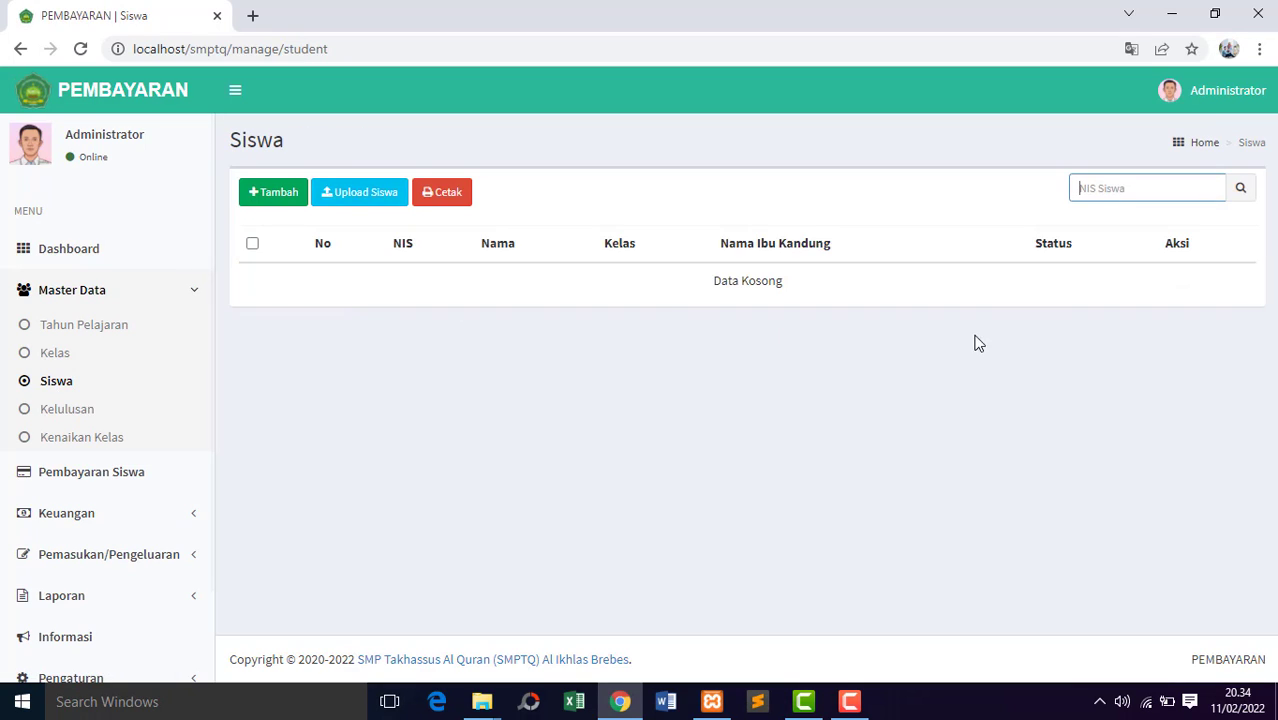
{"action": "left_click", "coordinate": [277, 203]}
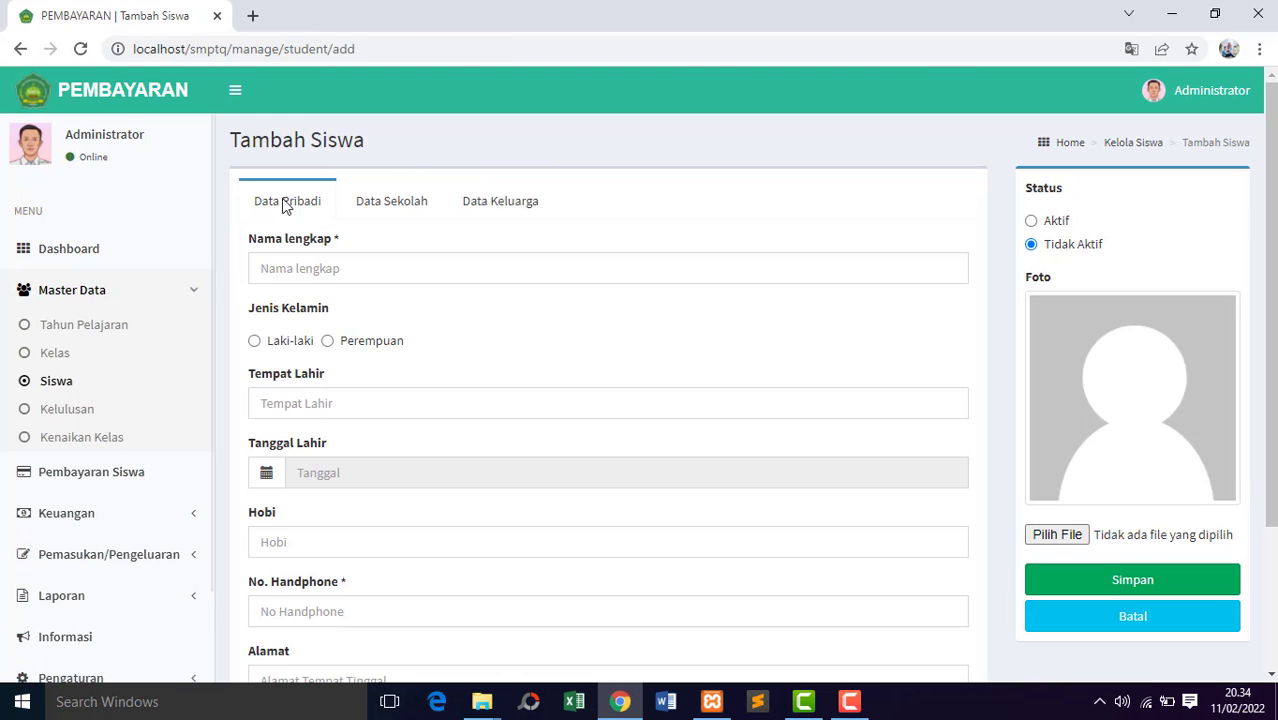
{"action": "left_click", "coordinate": [432, 268]}
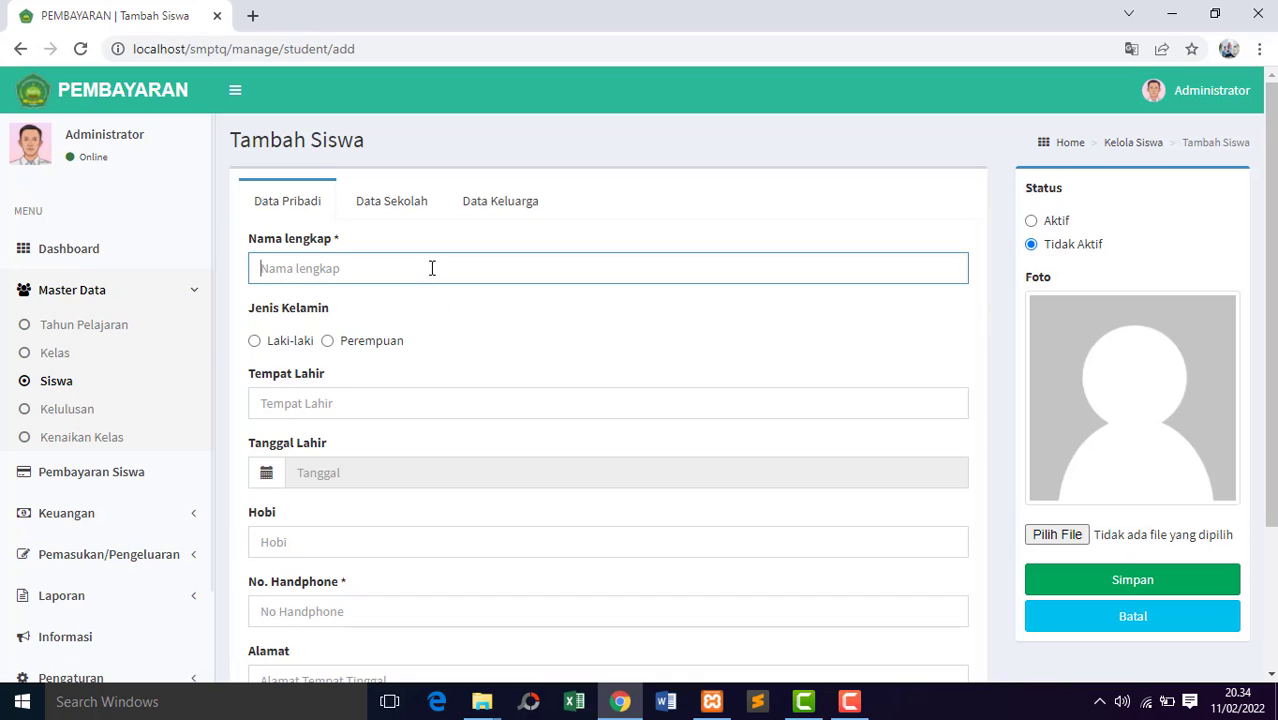
{"action": "left_click", "coordinate": [255, 343]}
{"action": "left_click", "coordinate": [309, 403]}
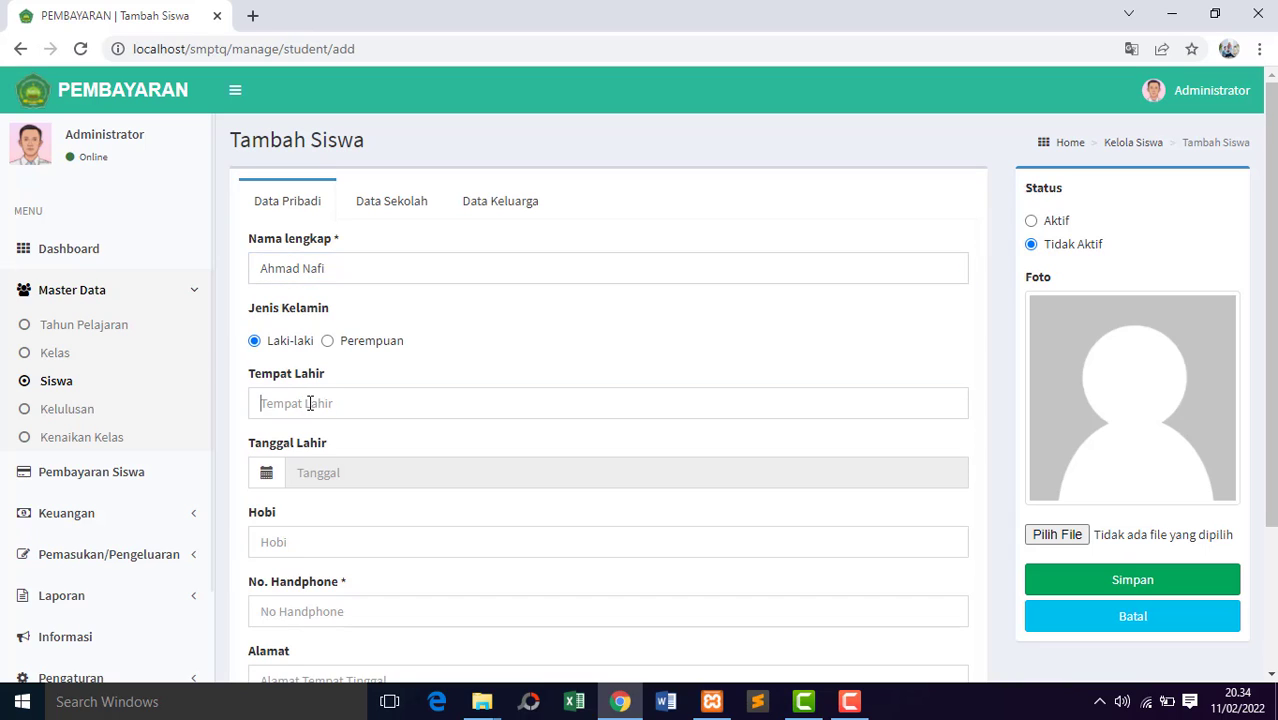
{"action": "type", "text": "Brebes"}
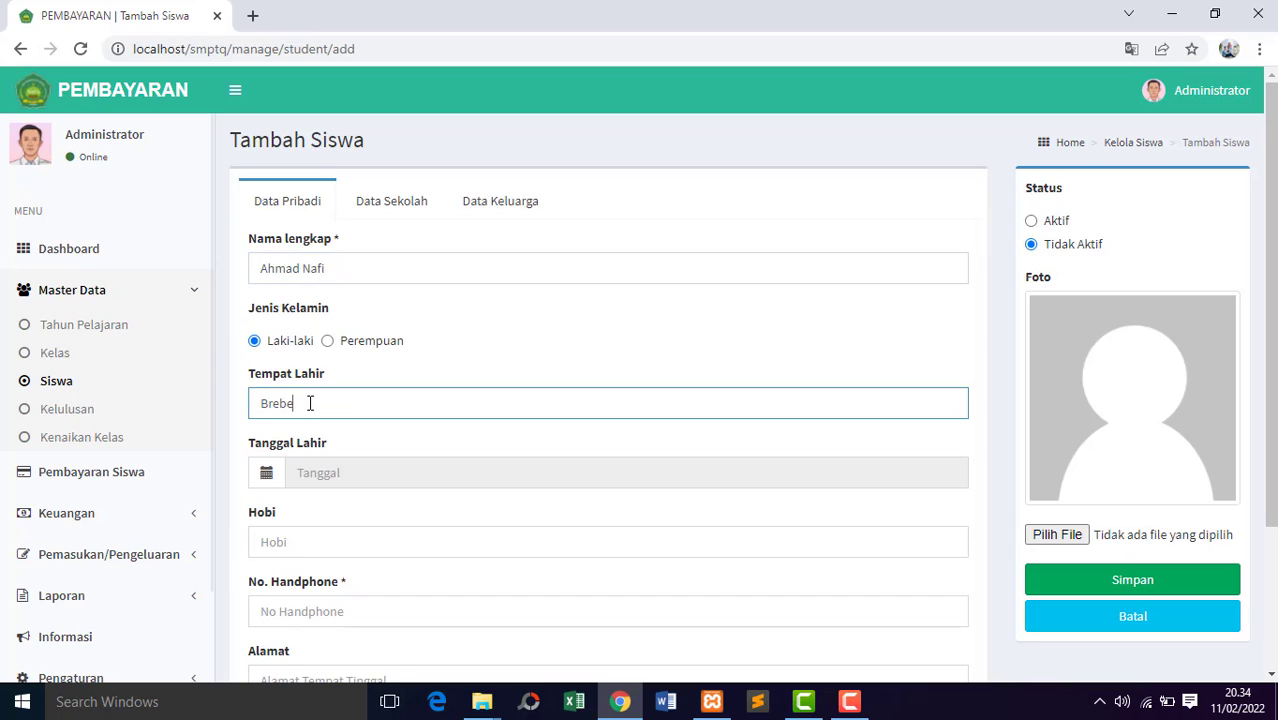
Pick the student's date of birth in the Tanggal Lahir calendar.
{"action": "left_click", "coordinate": [346, 475]}
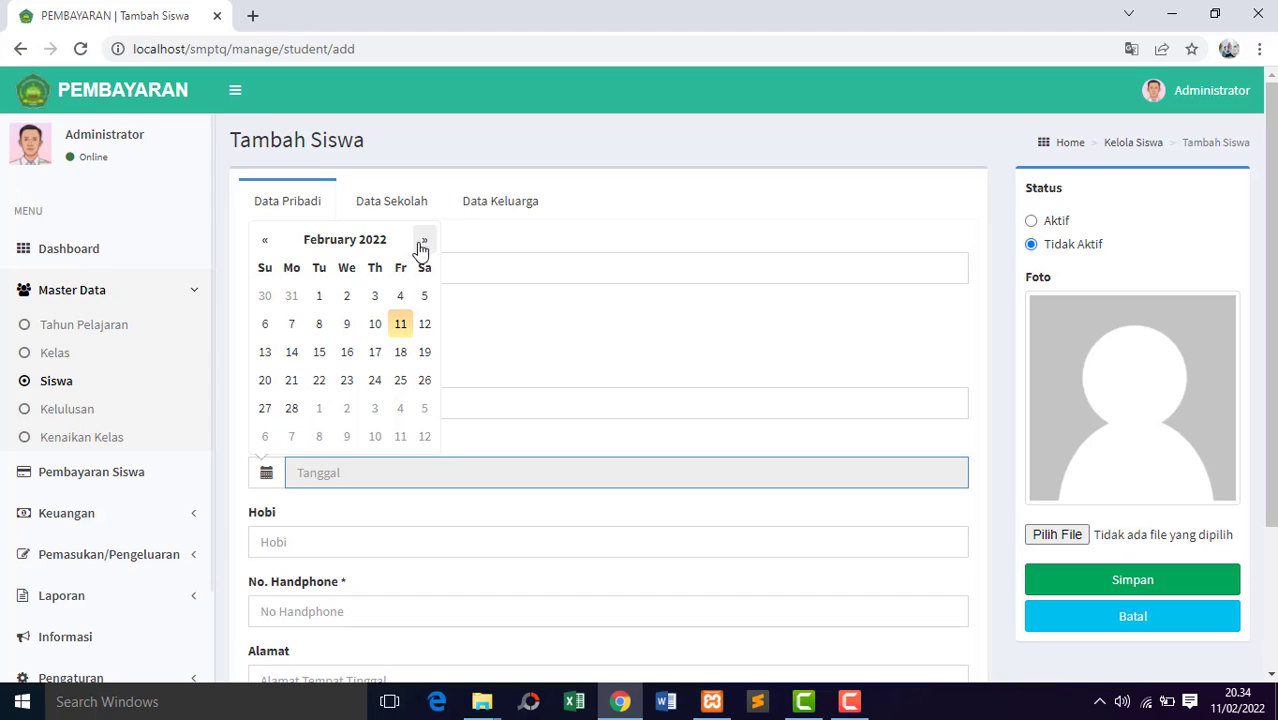
{"action": "left_click", "coordinate": [267, 244]}
{"action": "left_click", "coordinate": [267, 244]}
{"action": "left_click", "coordinate": [267, 244]}
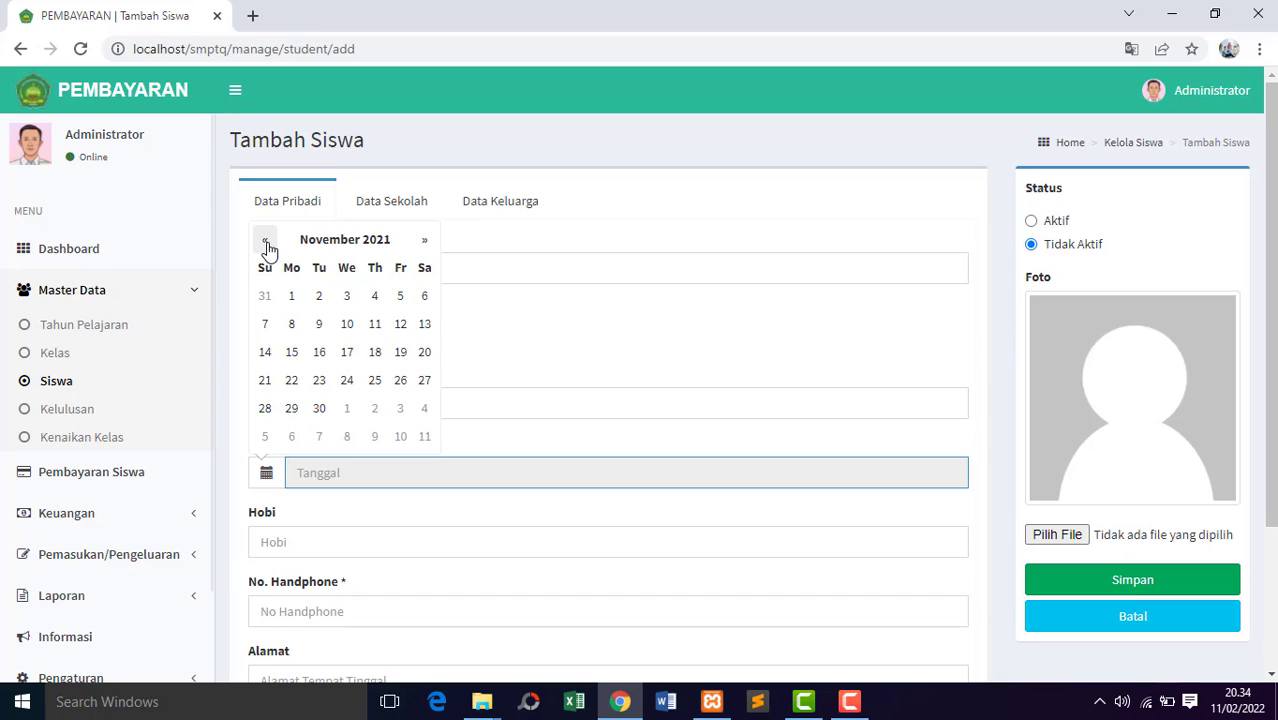
{"action": "left_click", "coordinate": [267, 244]}
{"action": "left_click", "coordinate": [267, 244]}
{"action": "double_click", "coordinate": [267, 244]}
{"action": "triple_click", "coordinate": [267, 244]}
{"action": "double_click", "coordinate": [267, 244]}
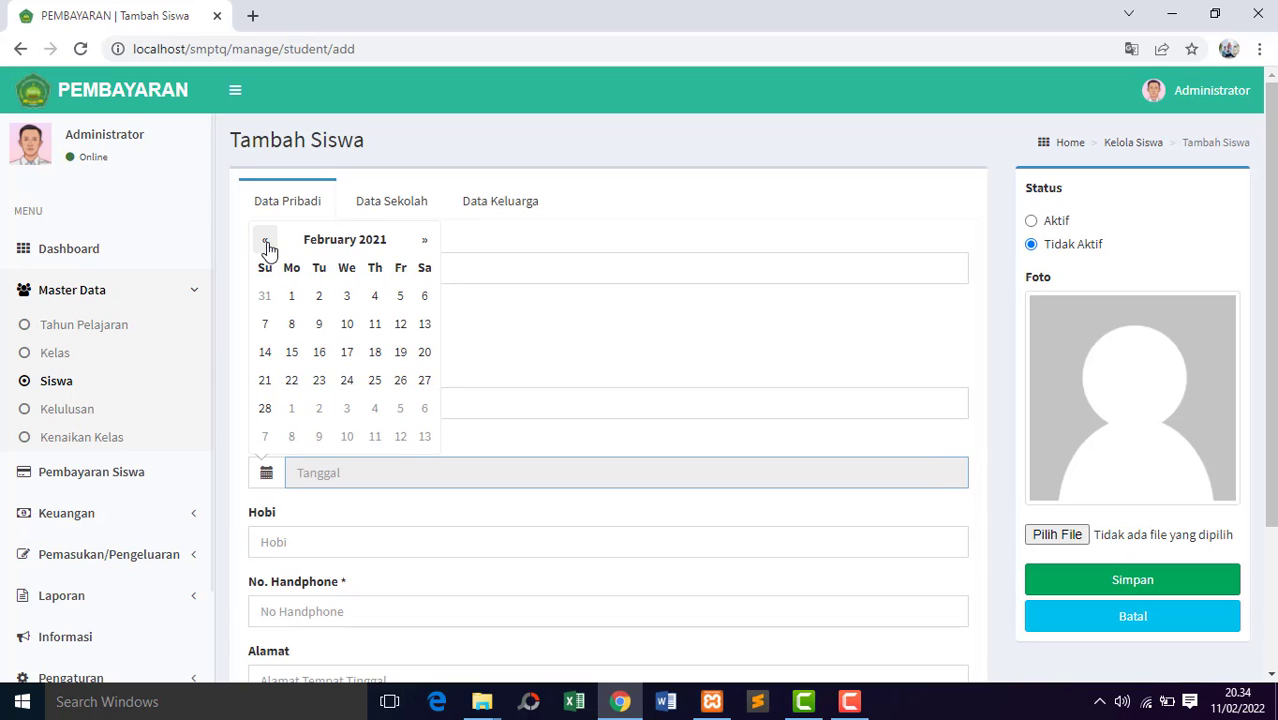
{"action": "triple_click", "coordinate": [267, 244]}
{"action": "left_click", "coordinate": [267, 244]}
{"action": "double_click", "coordinate": [267, 244]}
{"action": "triple_click", "coordinate": [267, 244]}
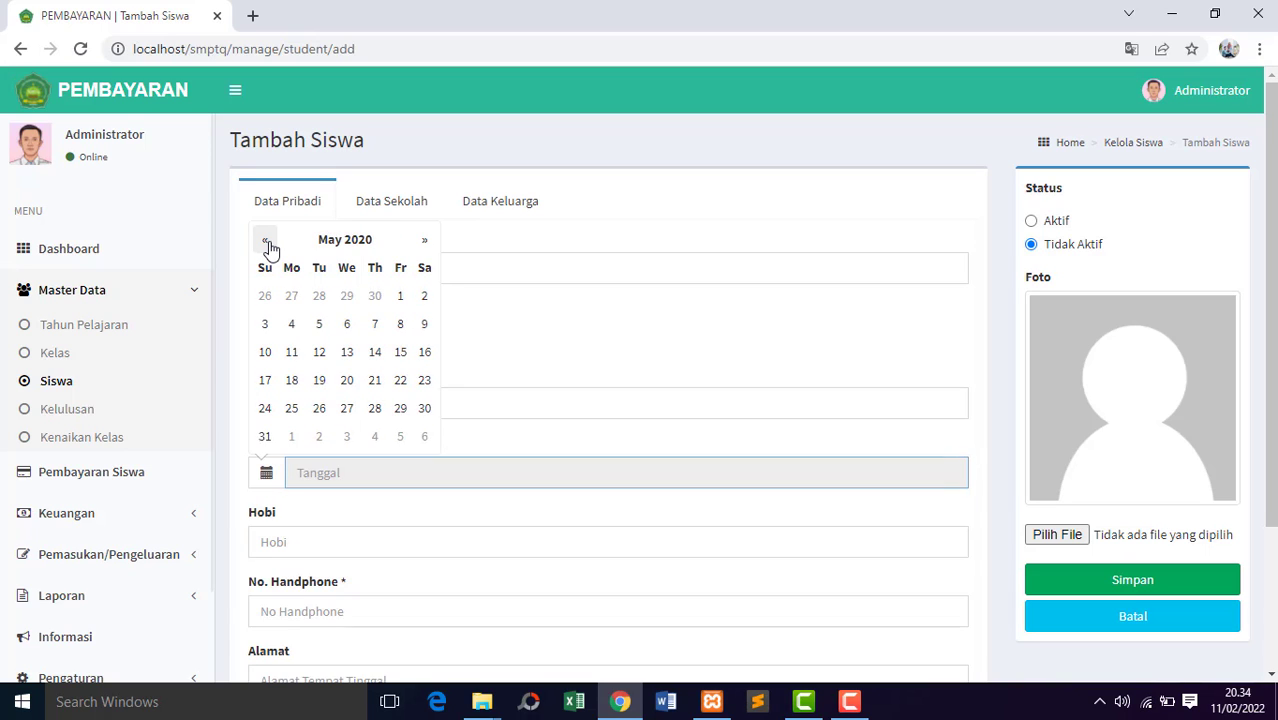
{"action": "left_click", "coordinate": [267, 244]}
{"action": "left_click", "coordinate": [347, 296]}
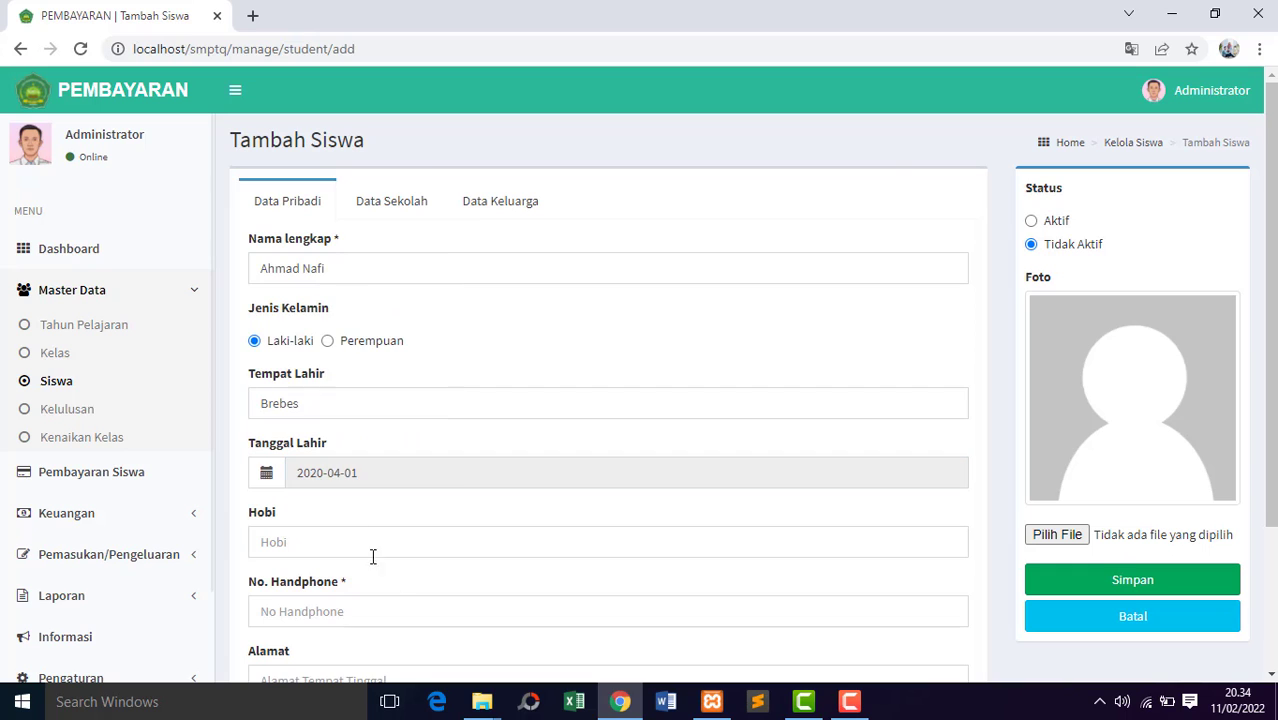
Enter Badminton as the student's hobby and fill in the student's mobile phone number.
{"action": "left_click", "coordinate": [596, 542]}
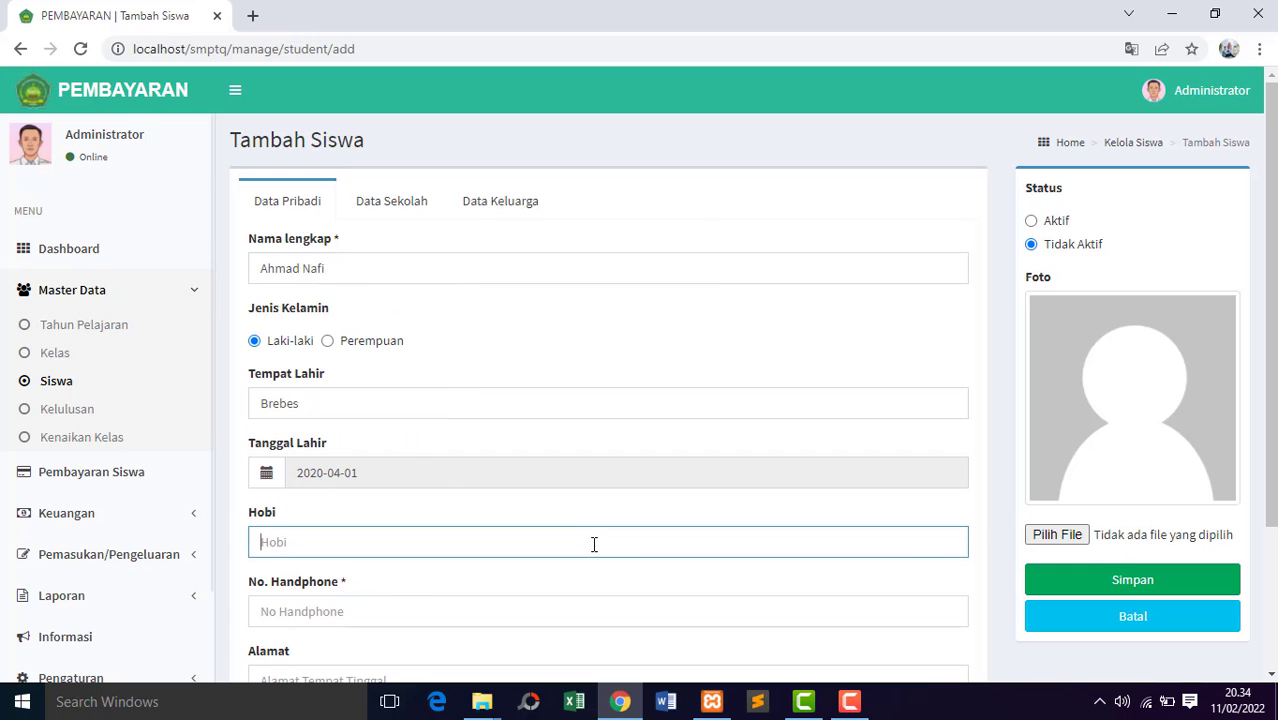
{"action": "left_click_drag", "start_coordinate": [1274, 411], "coordinate": [1276, 522]}
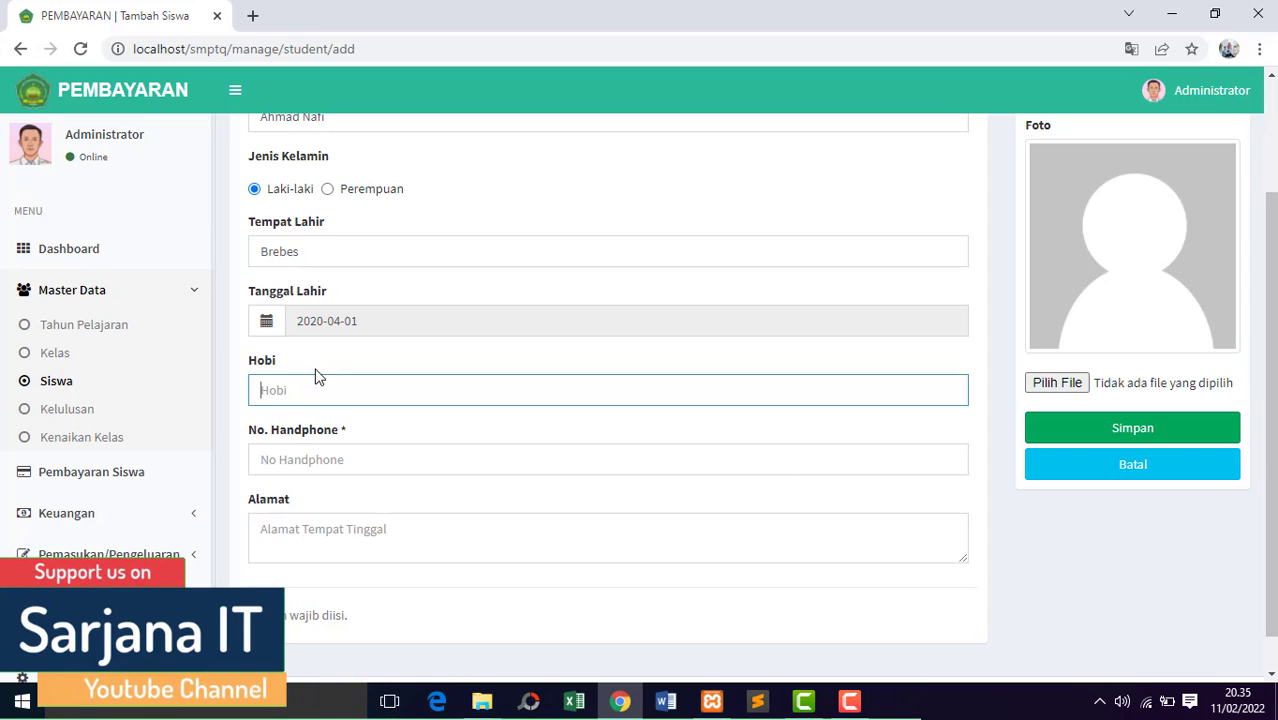
{"action": "type", "text": "Badminton"}
{"action": "left_click", "coordinate": [350, 459]}
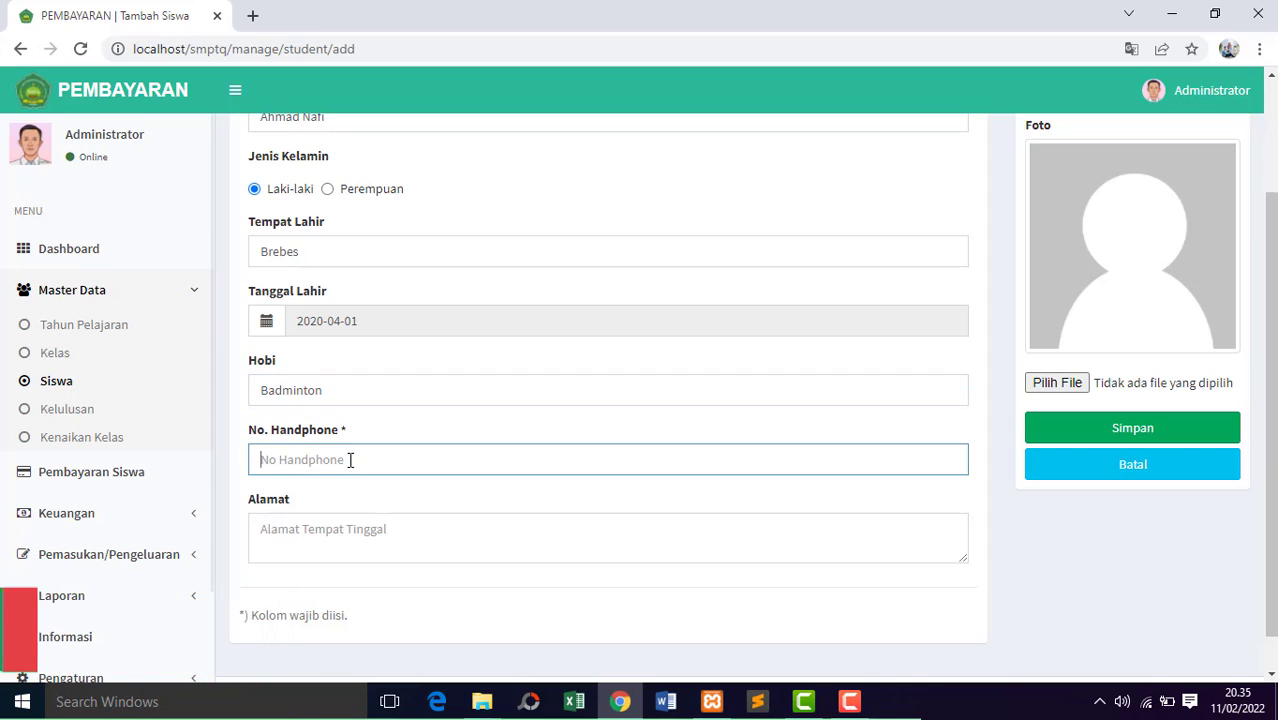
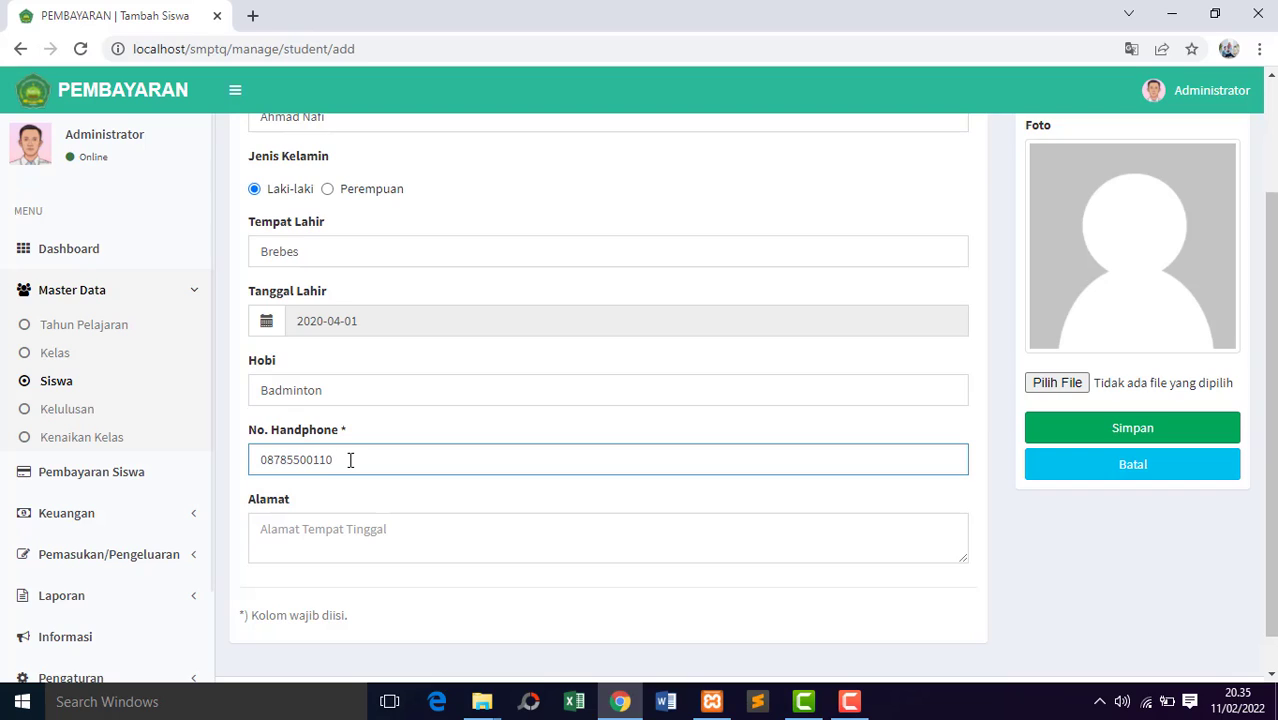
Complete the student's mobile phone number and fill in the student's home address under Alamat.
{"action": "type", "text": "0"}
{"action": "left_click", "coordinate": [369, 530]}
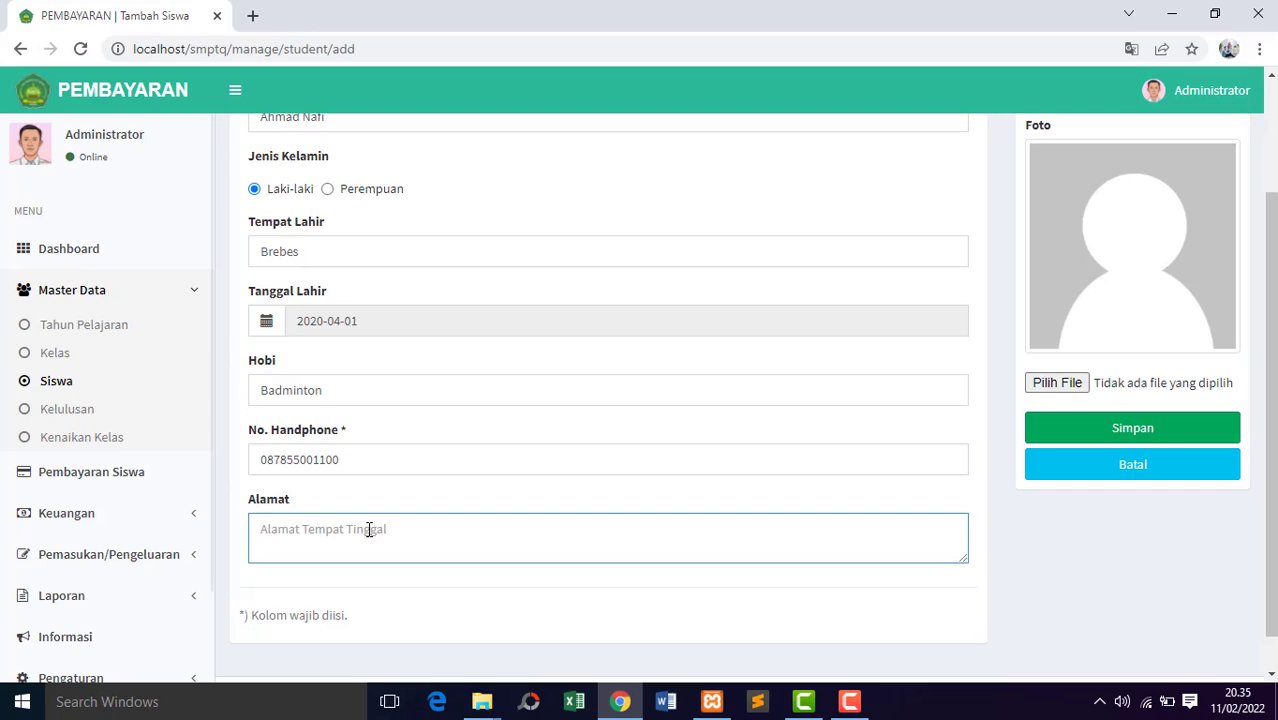
{"action": "type", "text": "Jl. Prof. Moh. Yamin Brebes"}
Set the student's status to Aktif and try to save the record.
{"action": "scroll", "coordinate": [1268, 470], "scroll_direction": "up", "scroll_amount": 2}
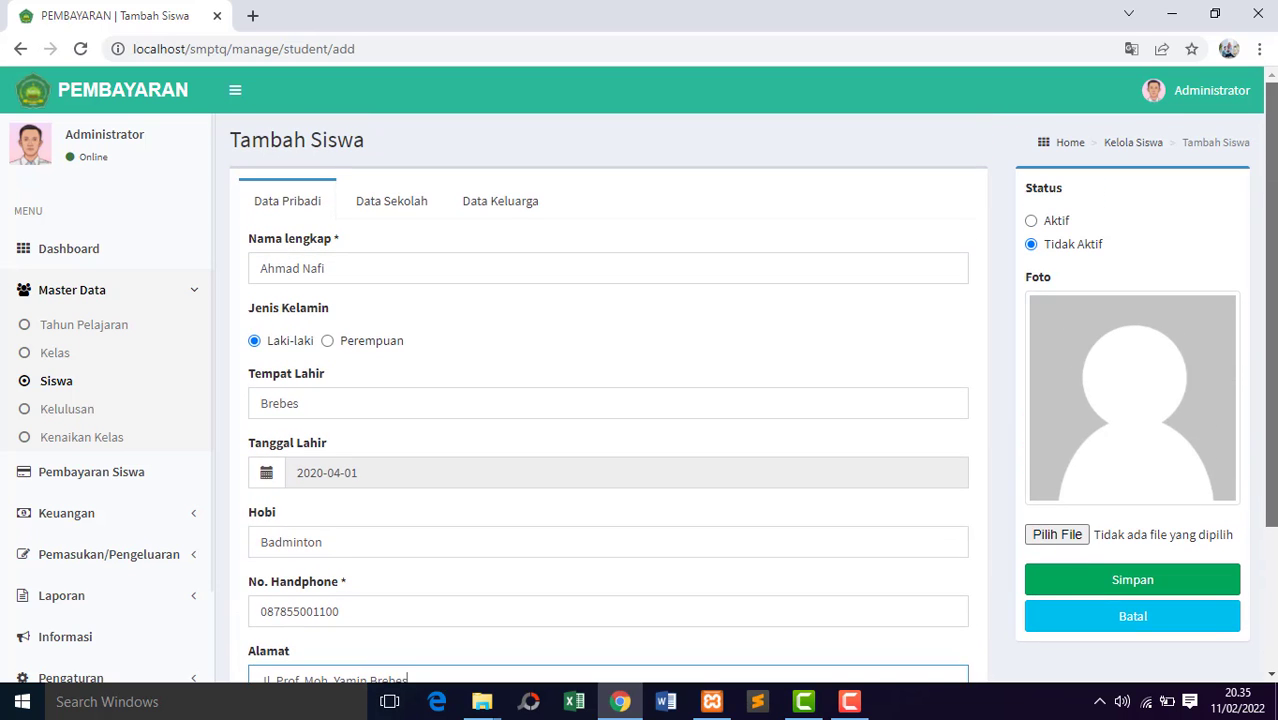
{"action": "left_click", "coordinate": [1031, 221]}
{"action": "scroll", "coordinate": [1268, 300], "scroll_direction": "down", "scroll_amount": 1}
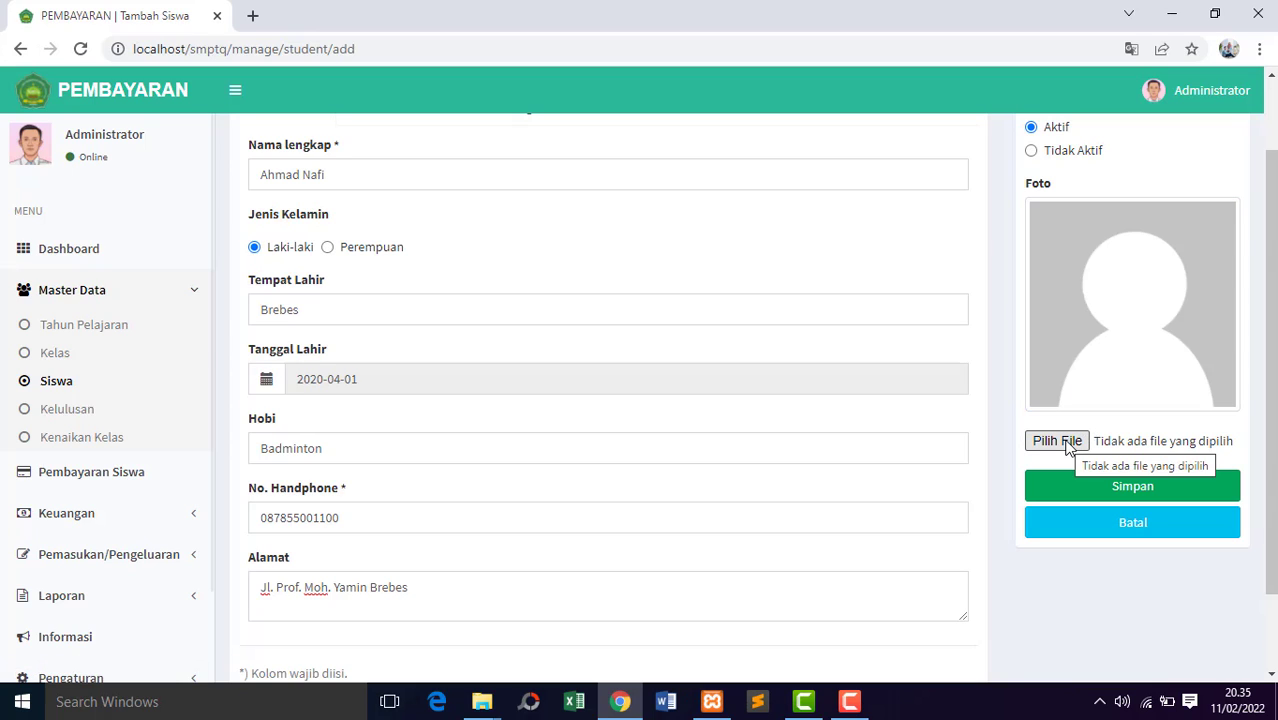
{"action": "left_click", "coordinate": [1110, 488]}
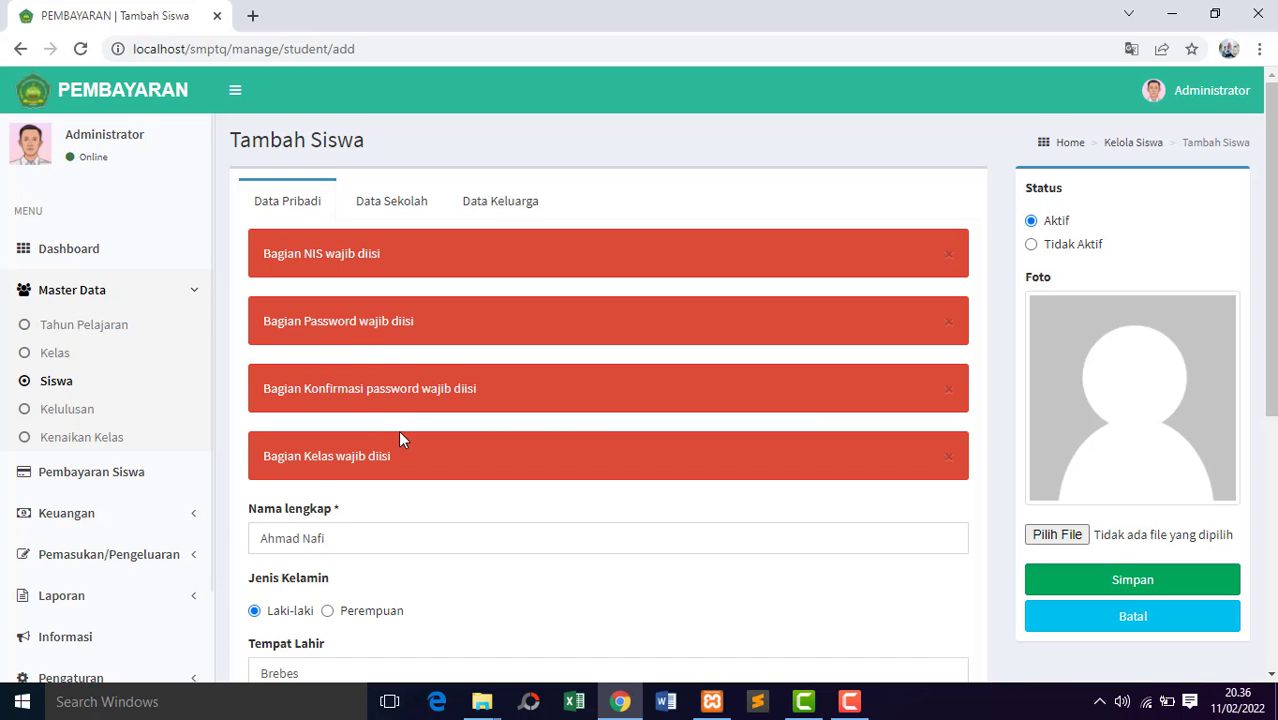
{"action": "scroll", "coordinate": [1270, 390], "scroll_direction": "down", "scroll_amount": 3}
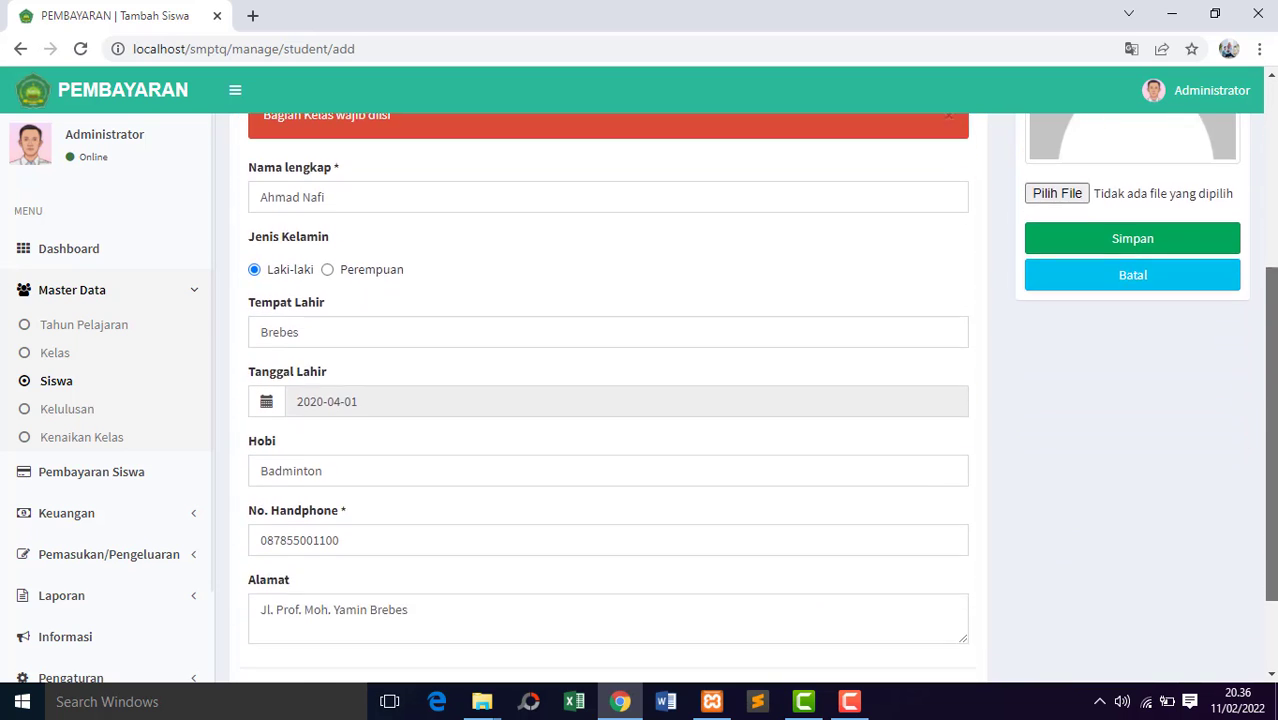
{"action": "scroll", "coordinate": [1270, 390], "scroll_direction": "down", "scroll_amount": 1}
{"action": "scroll", "coordinate": [1270, 390], "scroll_direction": "up", "scroll_amount": 5}
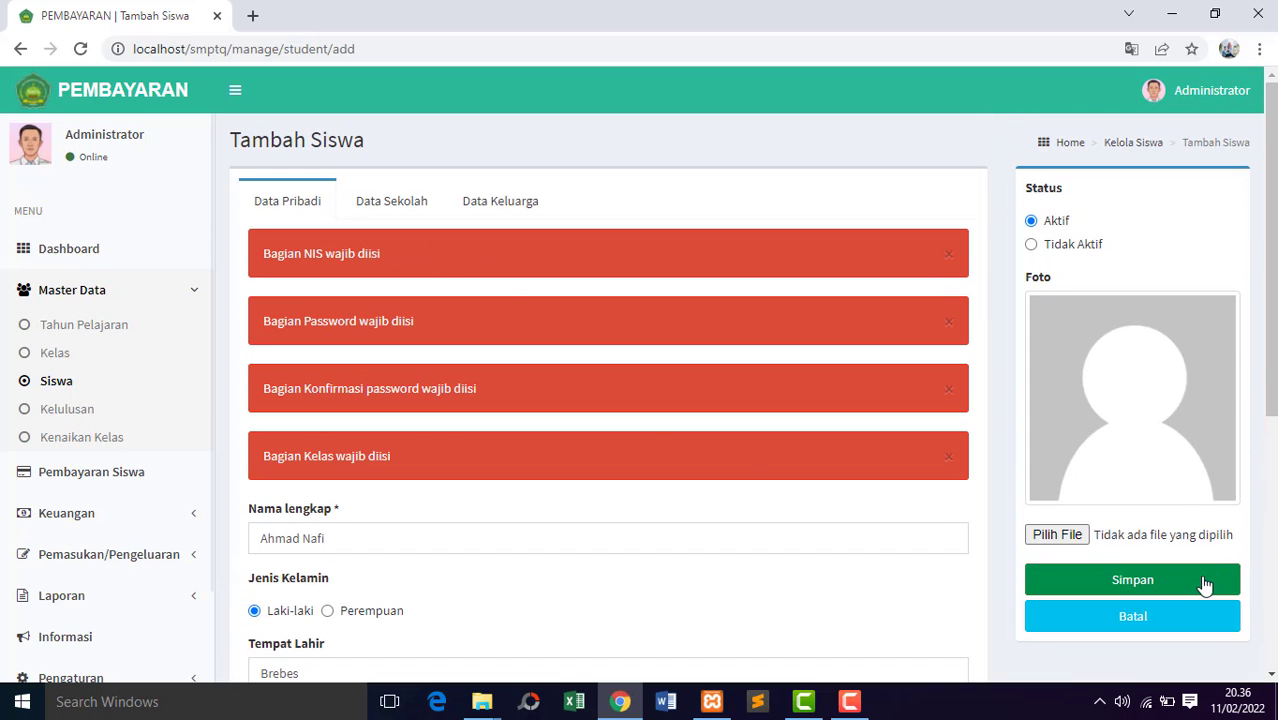
Enter the student's NIS in the Data Sekolah section of the student record.
{"action": "left_click", "coordinate": [405, 208]}
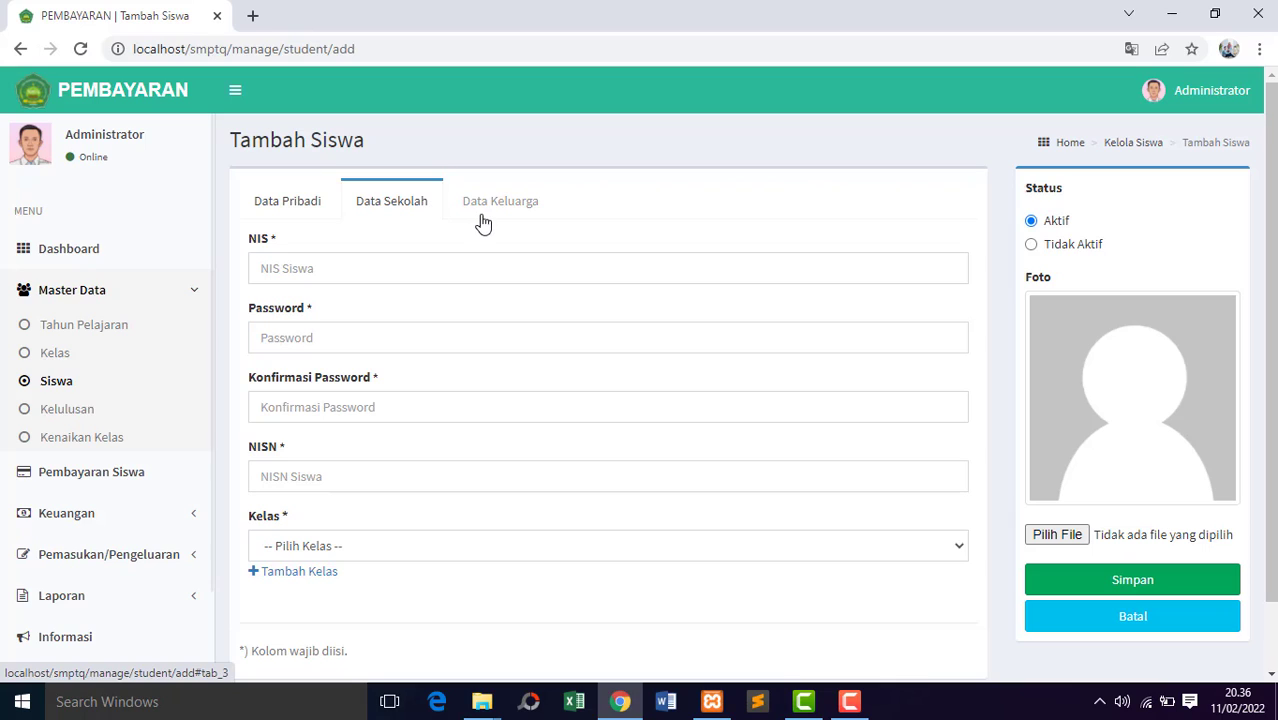
{"action": "left_click", "coordinate": [347, 264]}
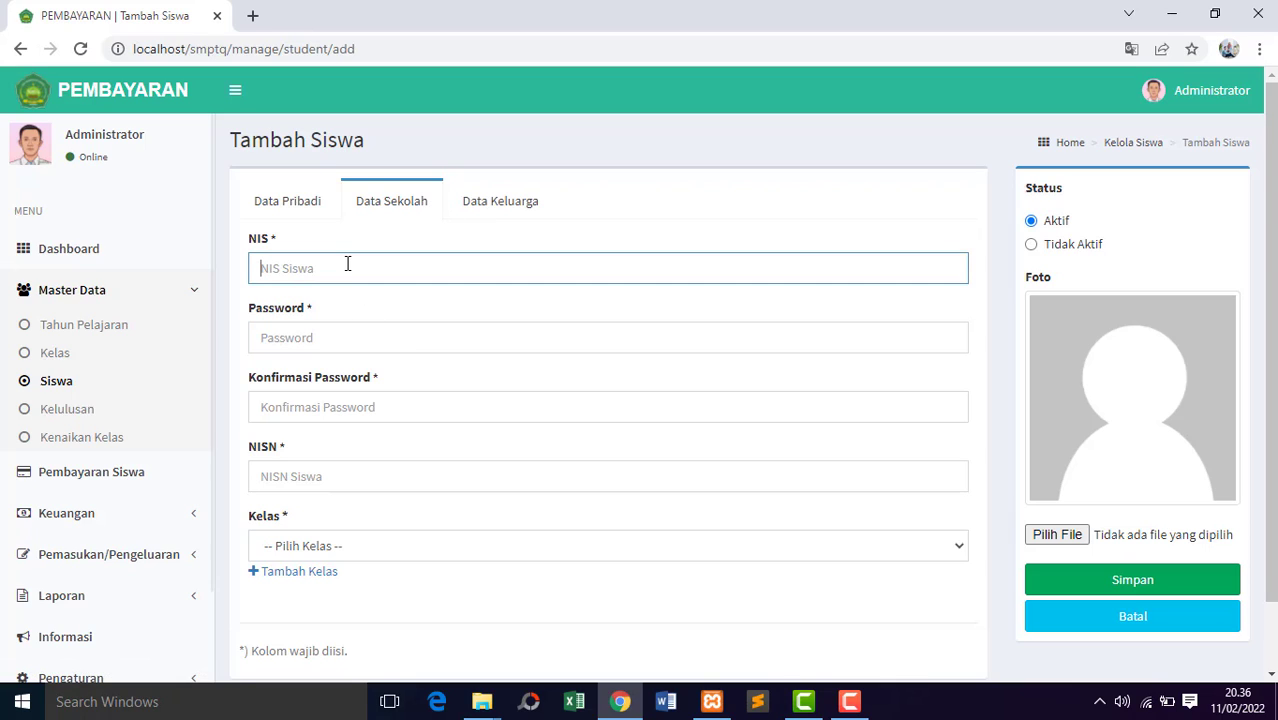
{"action": "type", "text": "721001"}
Enter the student's account password and repeat it under Konfirmasi Password.
{"action": "left_click", "coordinate": [348, 339]}
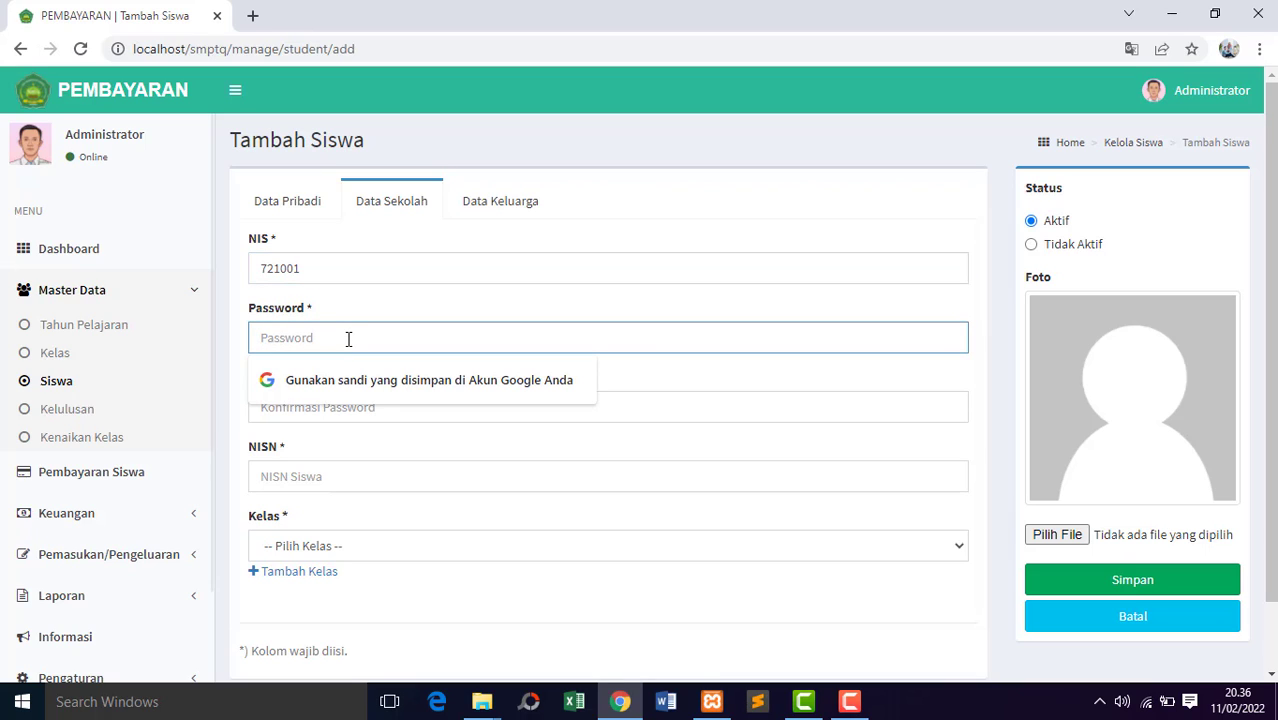
{"action": "type", "text": "1234"}
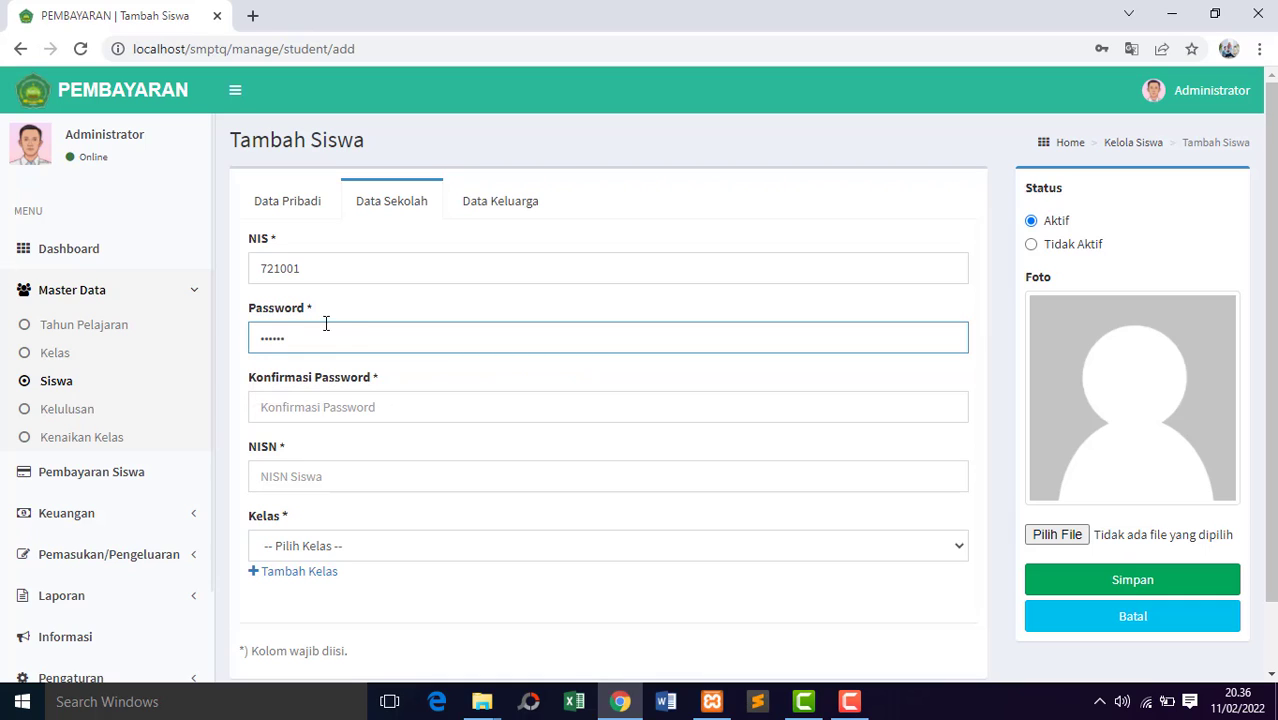
{"action": "left_click", "coordinate": [362, 403]}
{"action": "type", "text": "12345"}
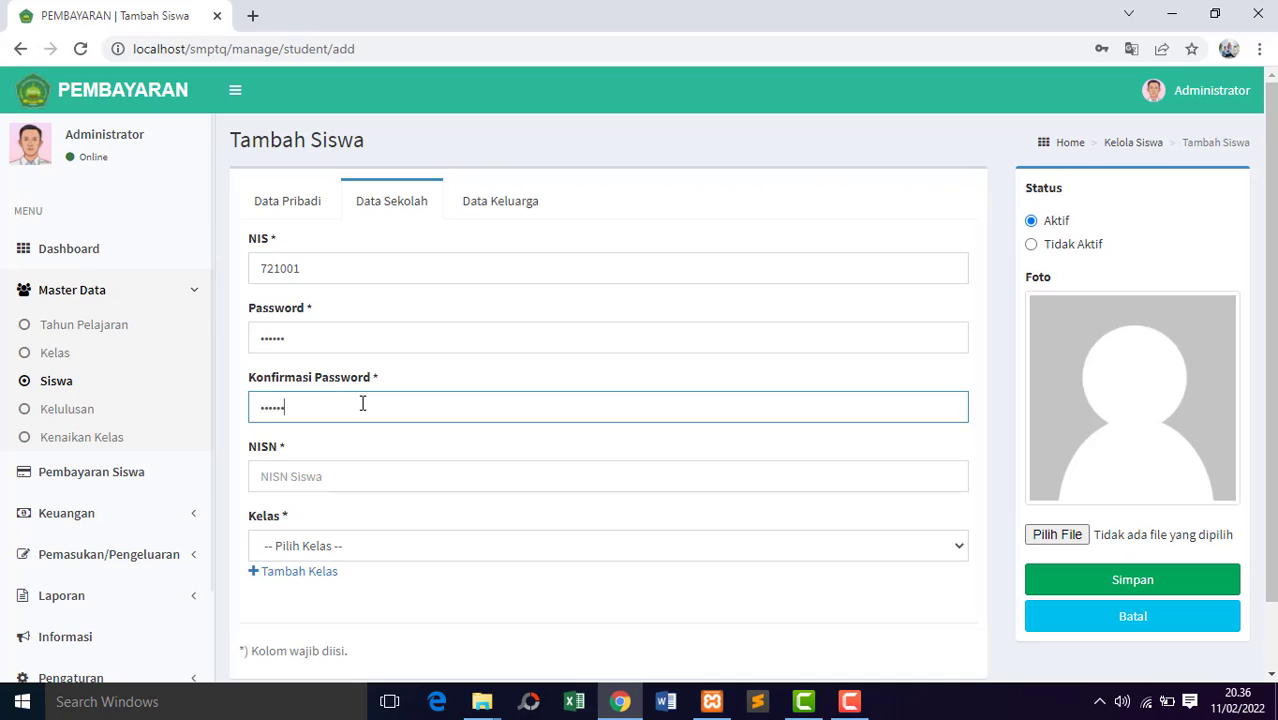
Fill in the student's NISN and assign the student to class VII A.
{"action": "left_click", "coordinate": [372, 474]}
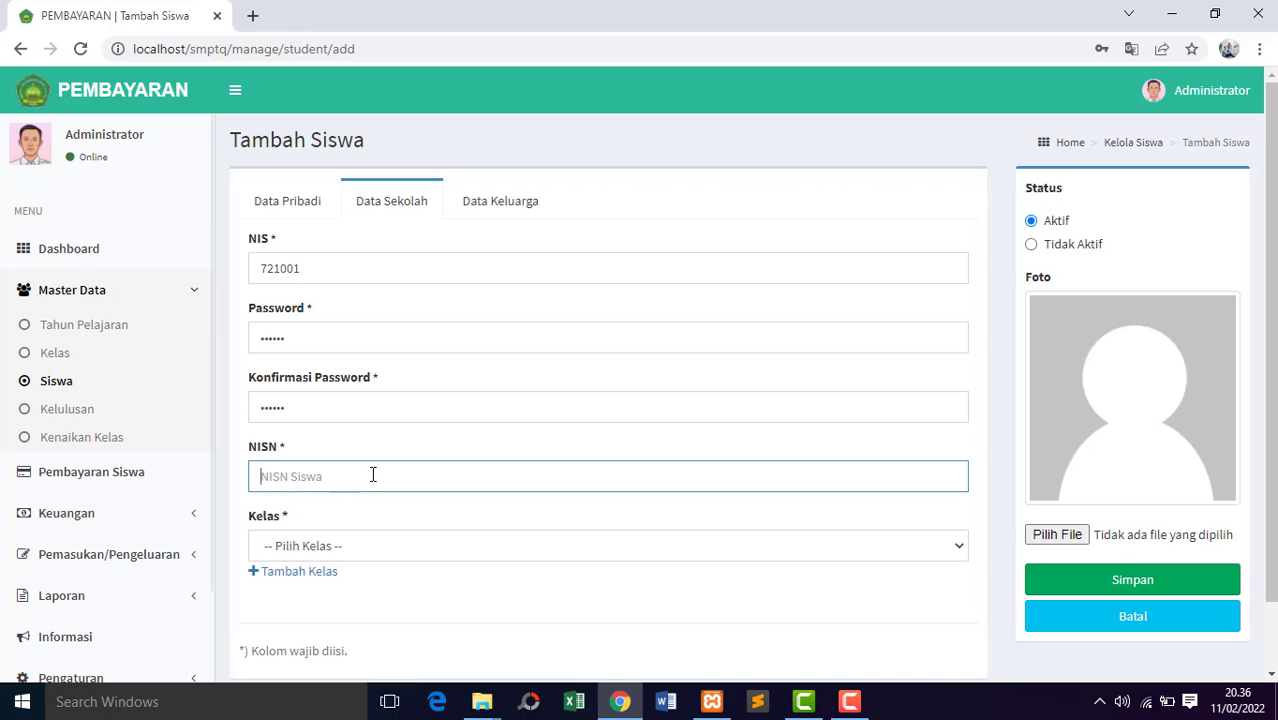
{"action": "type", "text": "7210010"}
{"action": "left_click", "coordinate": [399, 549]}
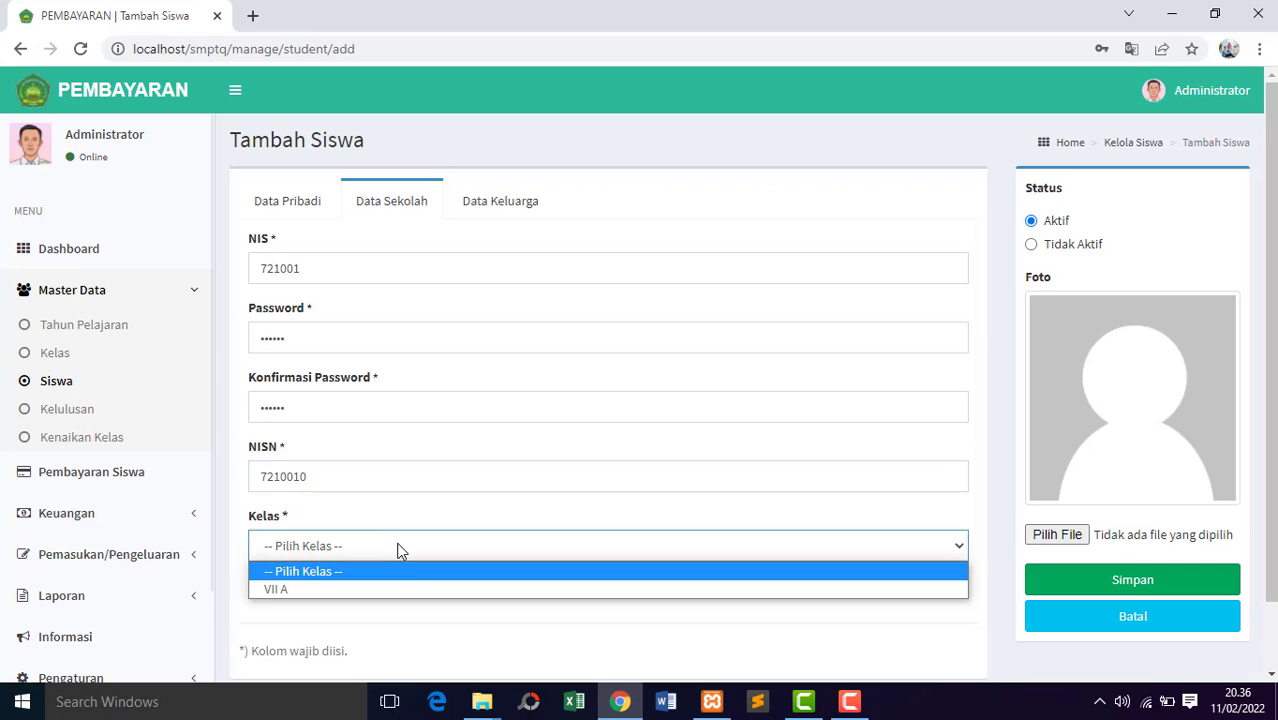
{"action": "left_click", "coordinate": [375, 591]}
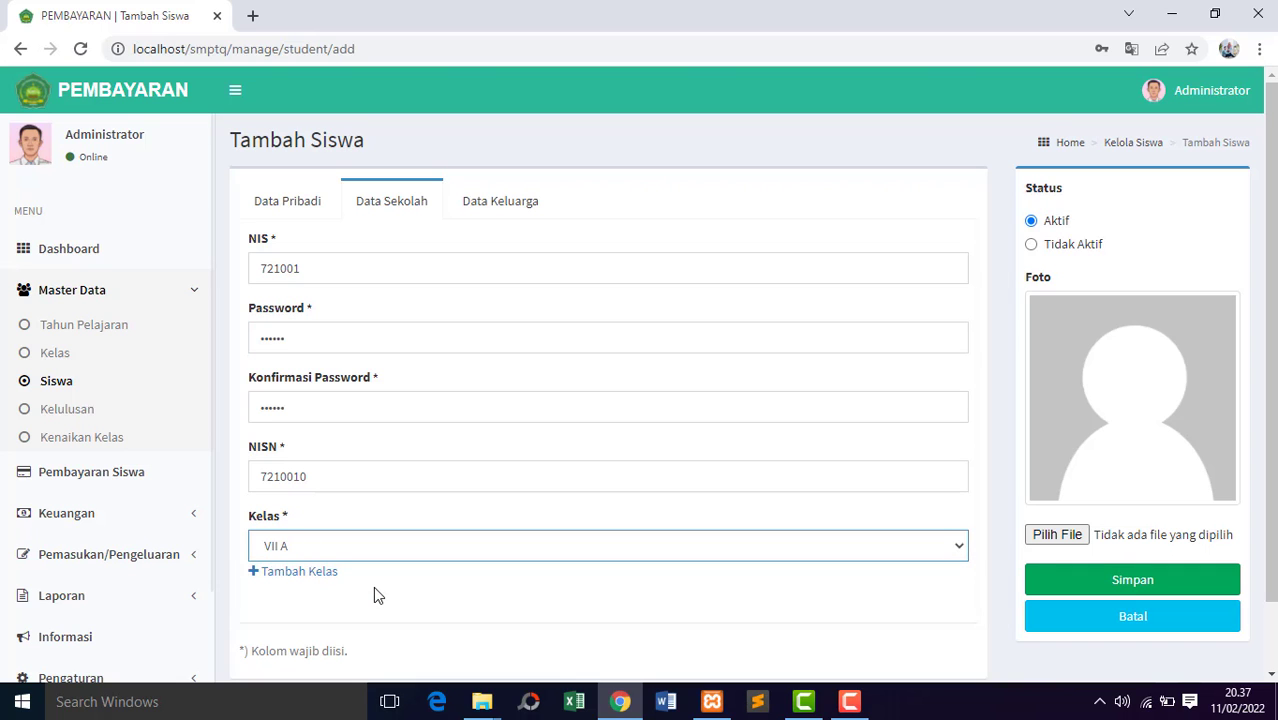
{"action": "mouse_move", "coordinate": [1271, 460]}
{"action": "left_mouse_down"}
{"action": "mouse_move", "coordinate": [1271, 494]}
{"action": "mouse_move", "coordinate": [1271, 460]}
{"action": "left_mouse_up"}
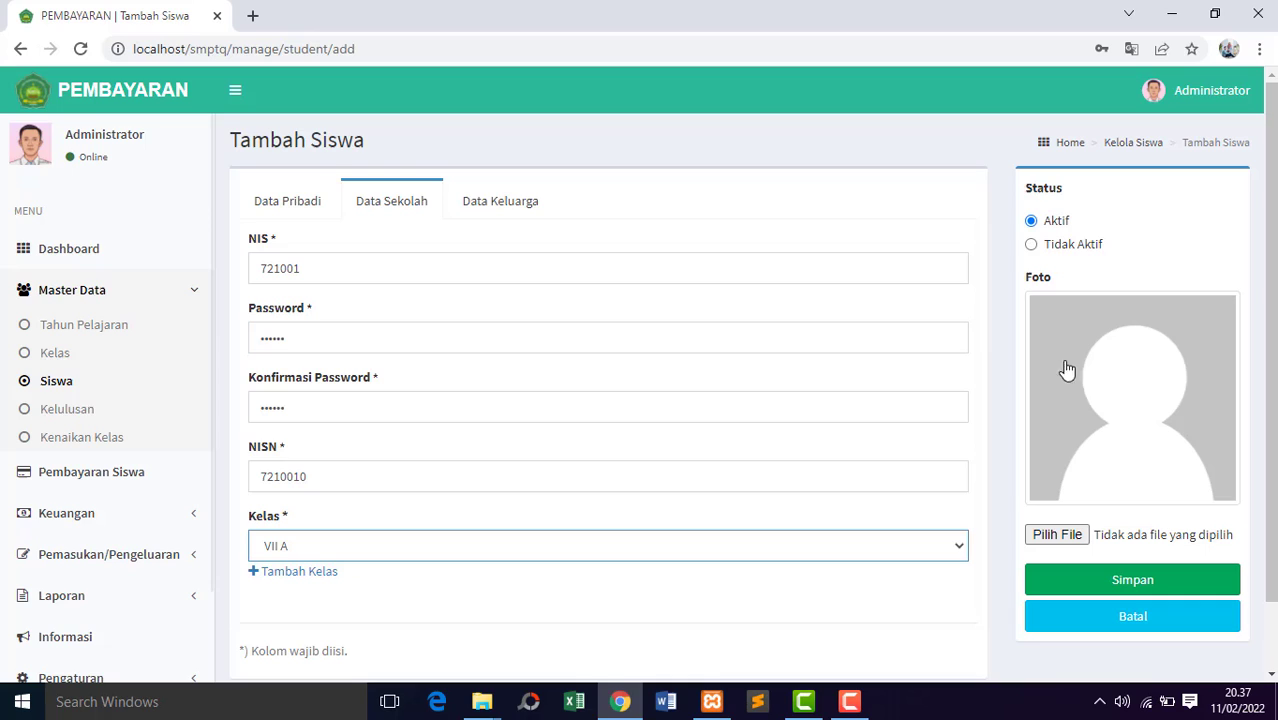
Enter the names of the student's mother and father in the Data Keluarga section.
{"action": "left_click", "coordinate": [491, 217]}
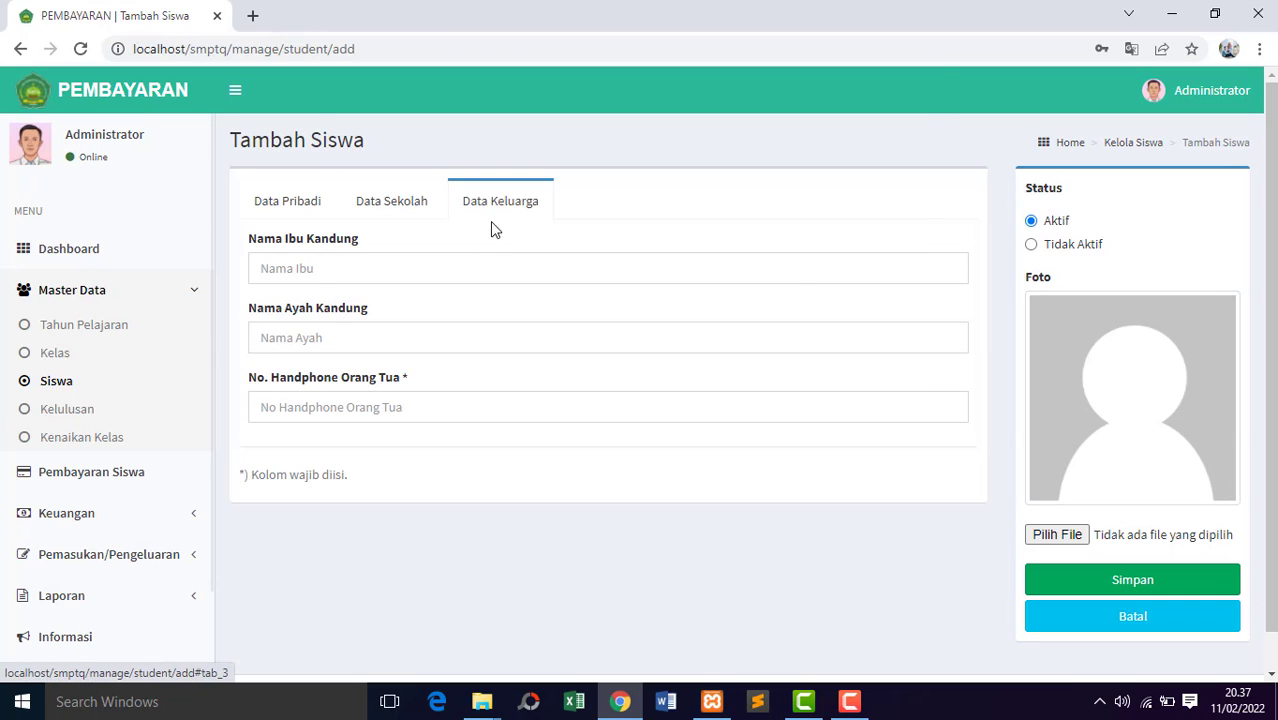
{"action": "left_click", "coordinate": [393, 267]}
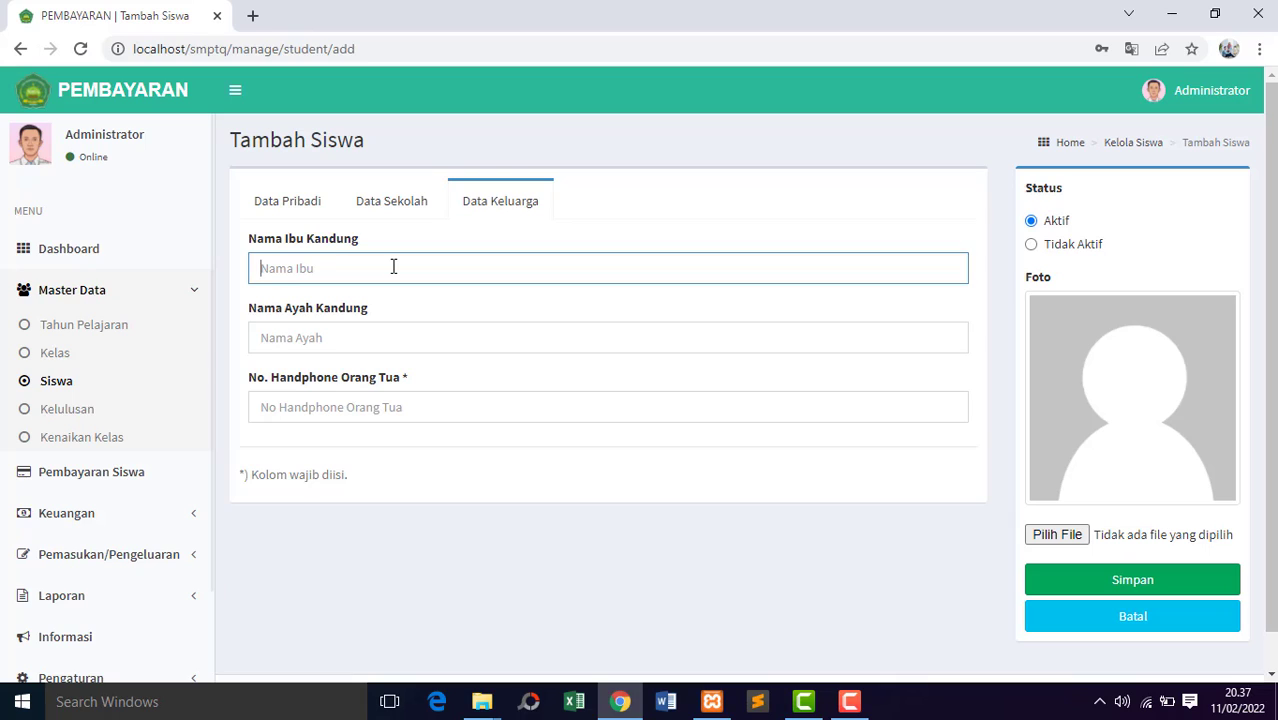
{"action": "type", "text": "Painem"}
{"action": "left_click", "coordinate": [369, 337]}
{"action": "type", "text": "Paijo"}
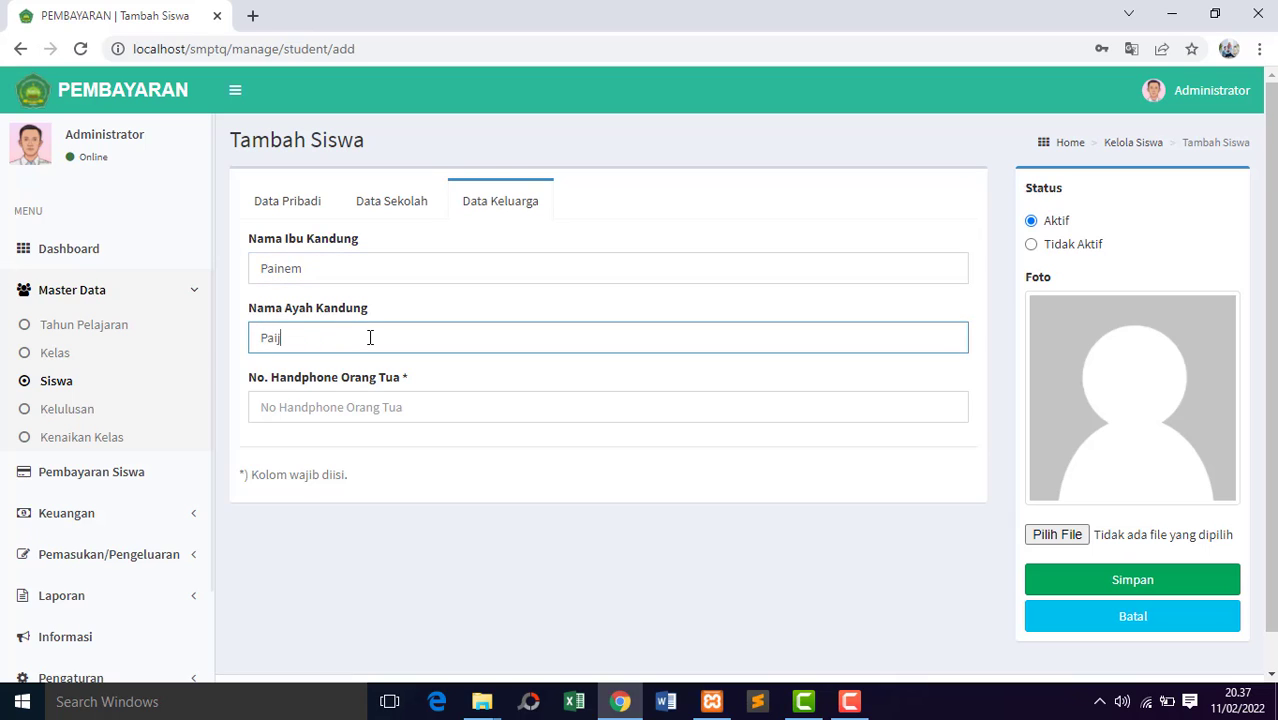
Enter the parents' mobile phone number and save the student record.
{"action": "left_click", "coordinate": [359, 407]}
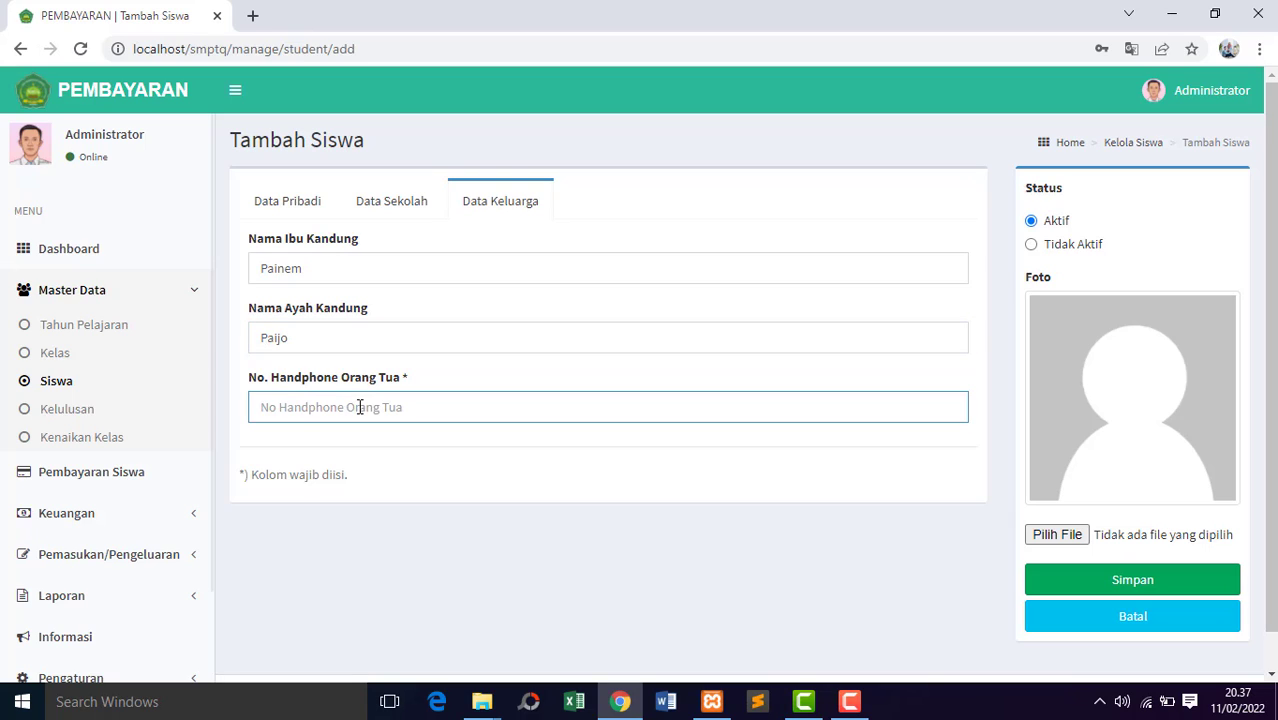
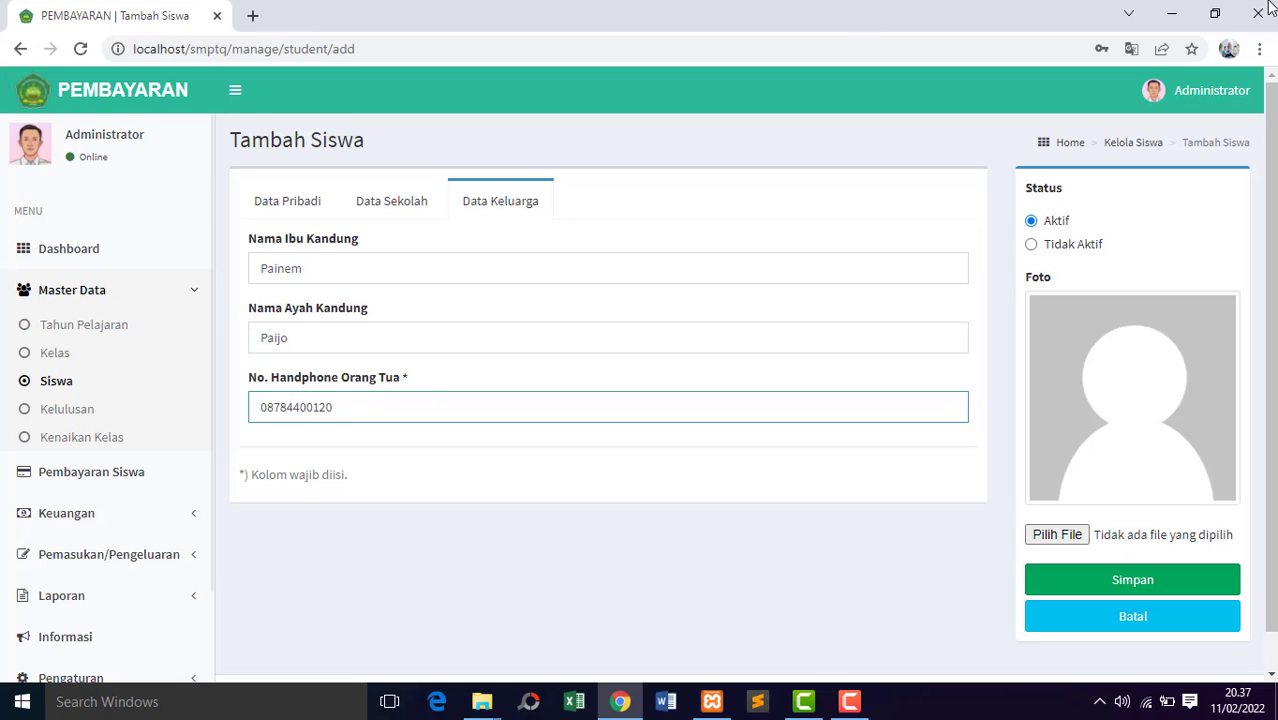
{"action": "left_click", "coordinate": [1175, 589]}
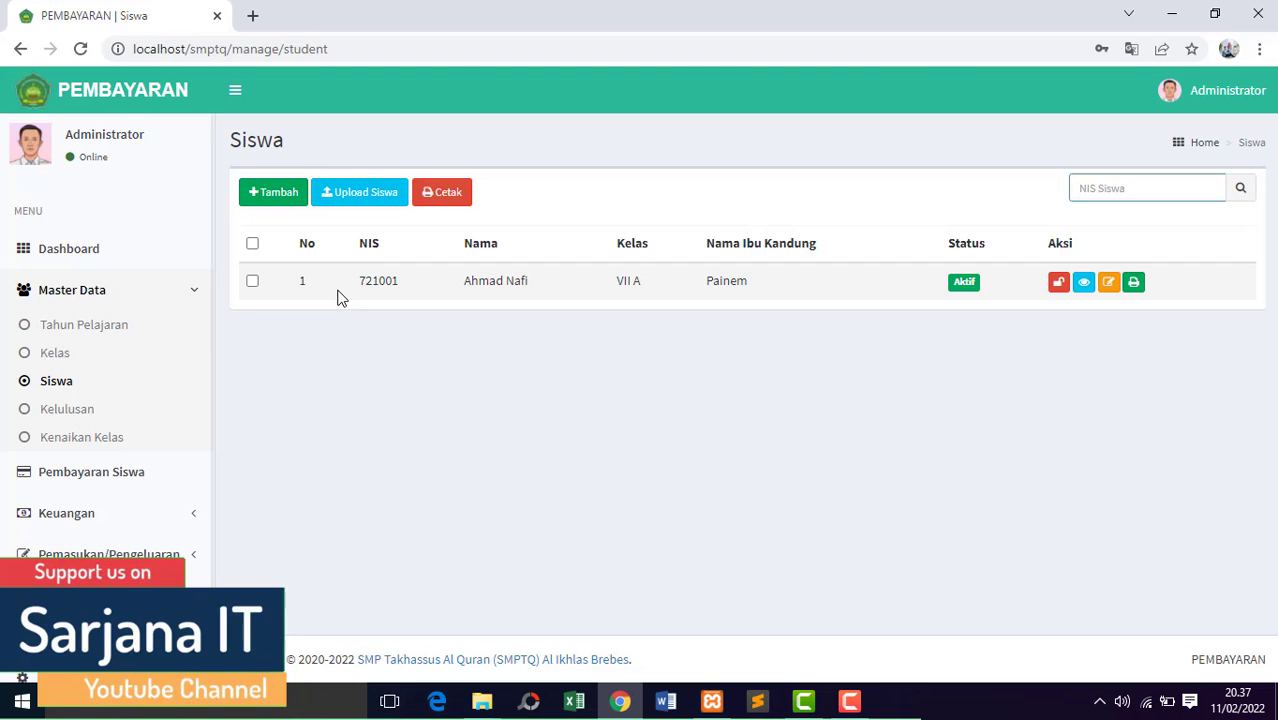
Open the Kelulusan page, list the students of class VII A and mark the student there.
{"action": "left_click", "coordinate": [80, 414]}
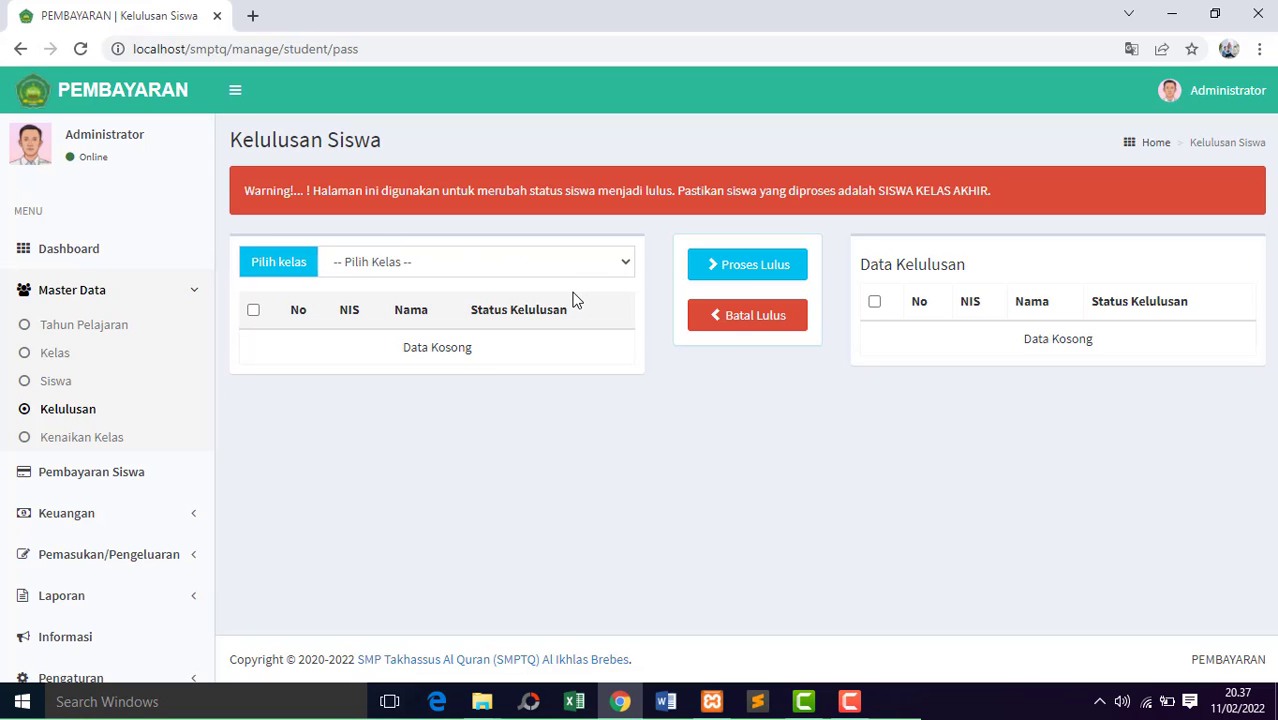
{"action": "left_click", "coordinate": [625, 265]}
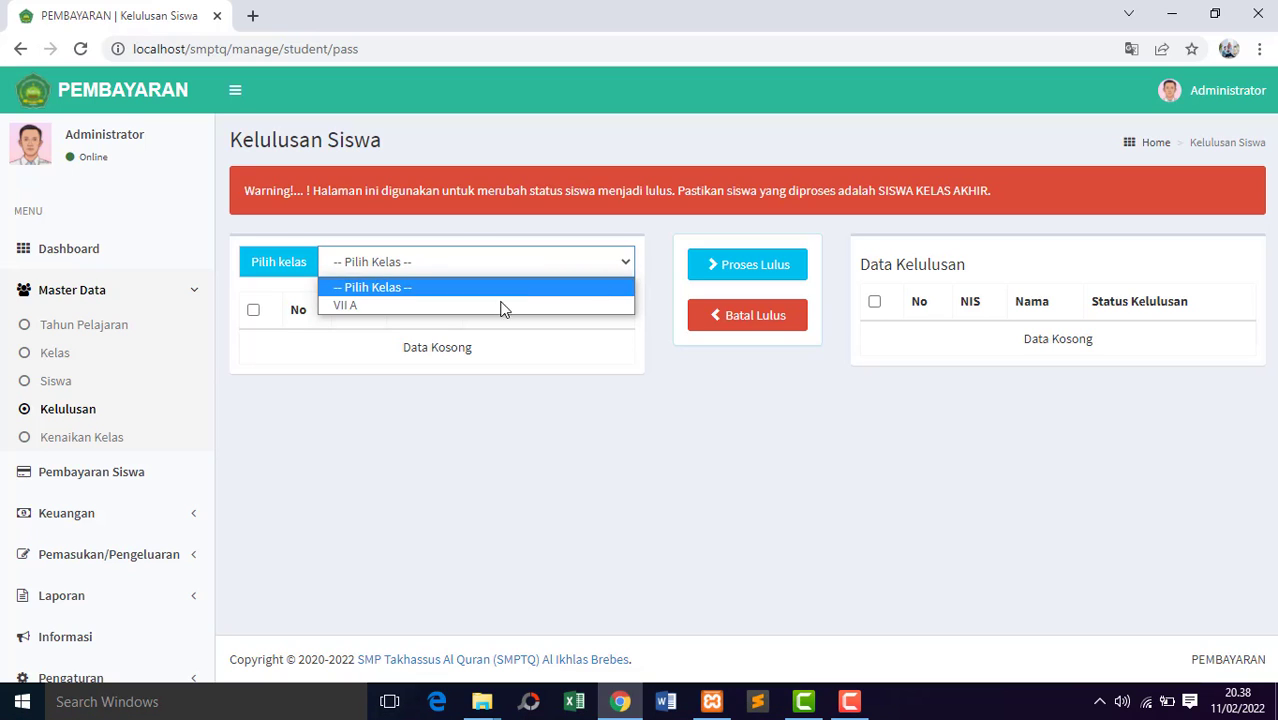
{"action": "left_click", "coordinate": [386, 305]}
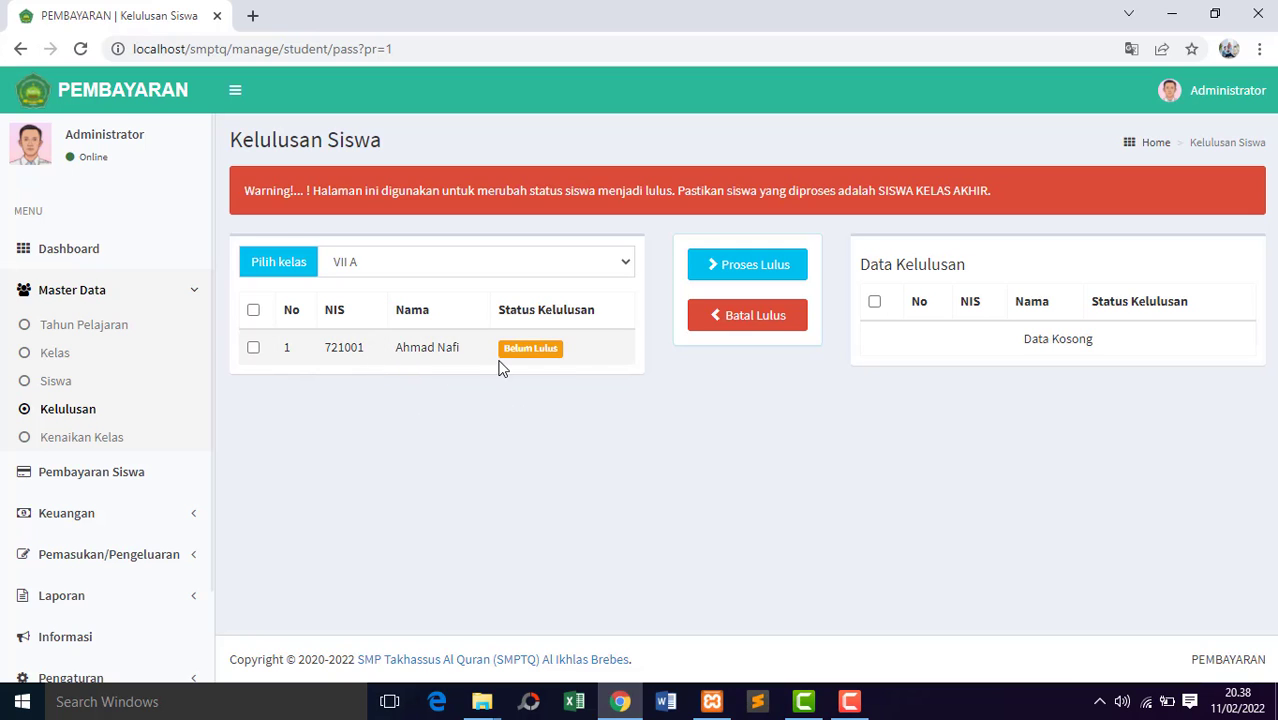
{"action": "left_click", "coordinate": [253, 347]}
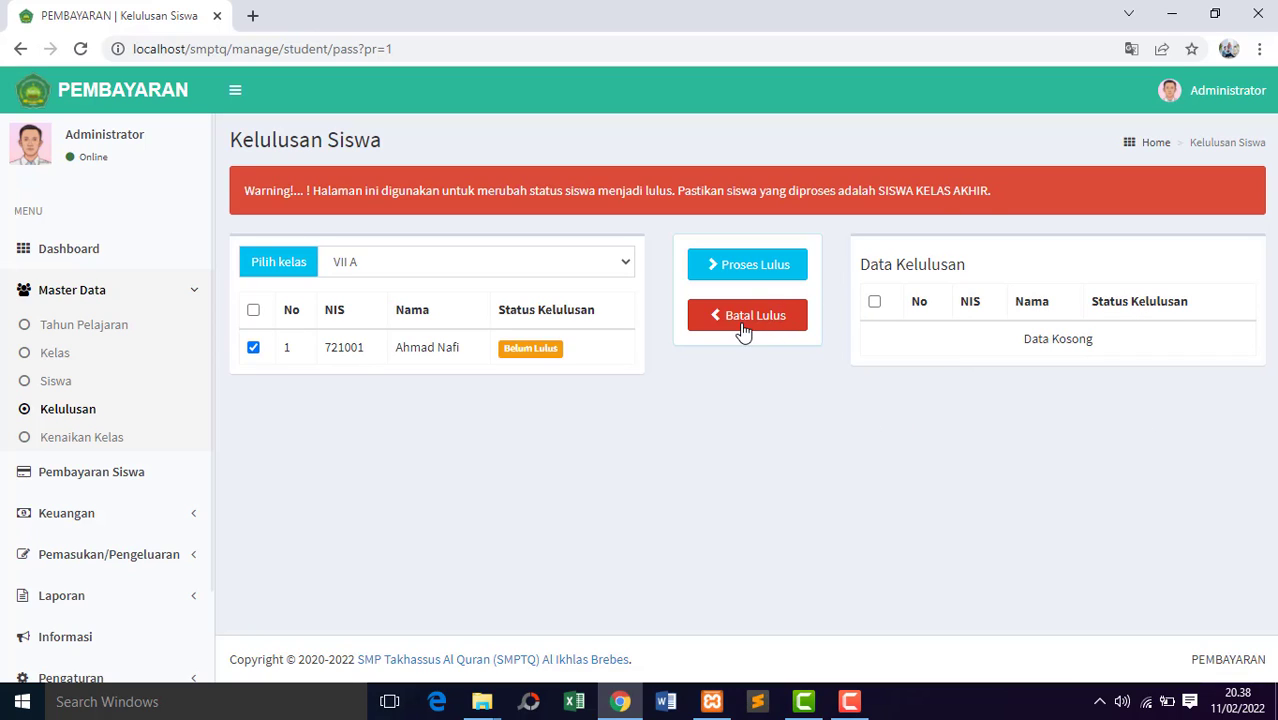
{"action": "left_click", "coordinate": [780, 315]}
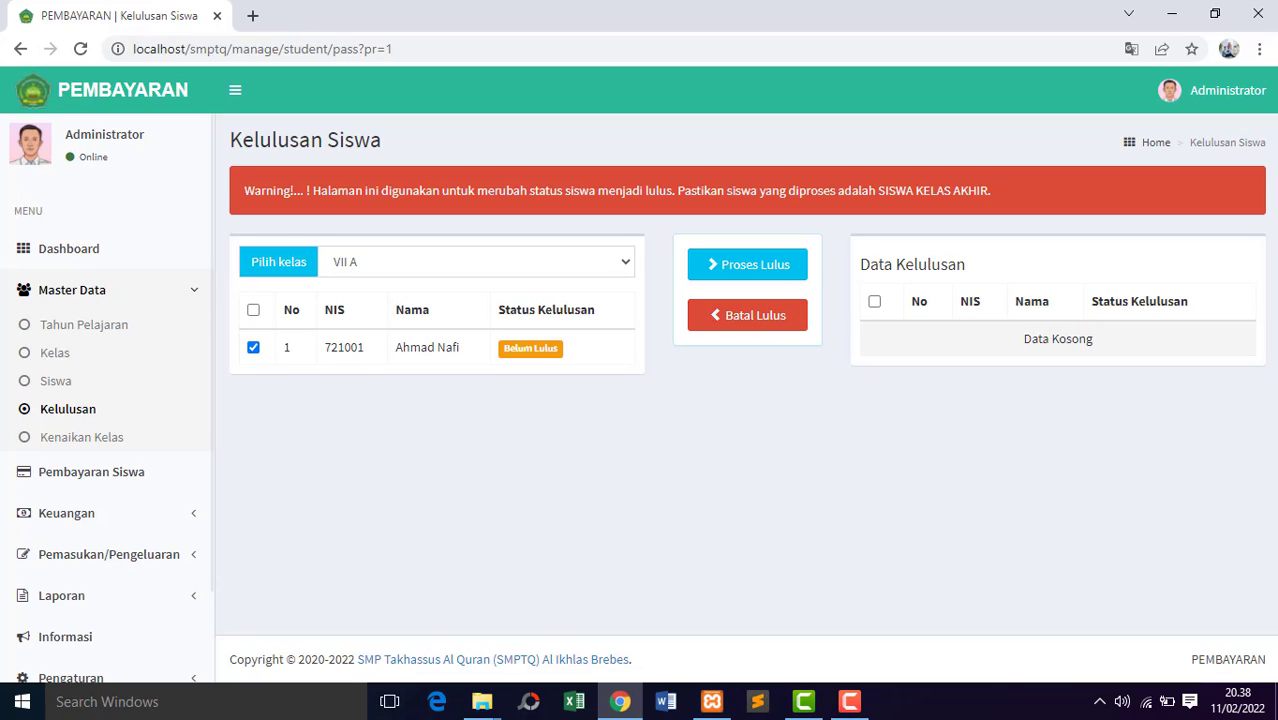
Open the Kenaikan Kelas page, list the students of class VII A and mark the student for promotion.
{"action": "left_click", "coordinate": [83, 440]}
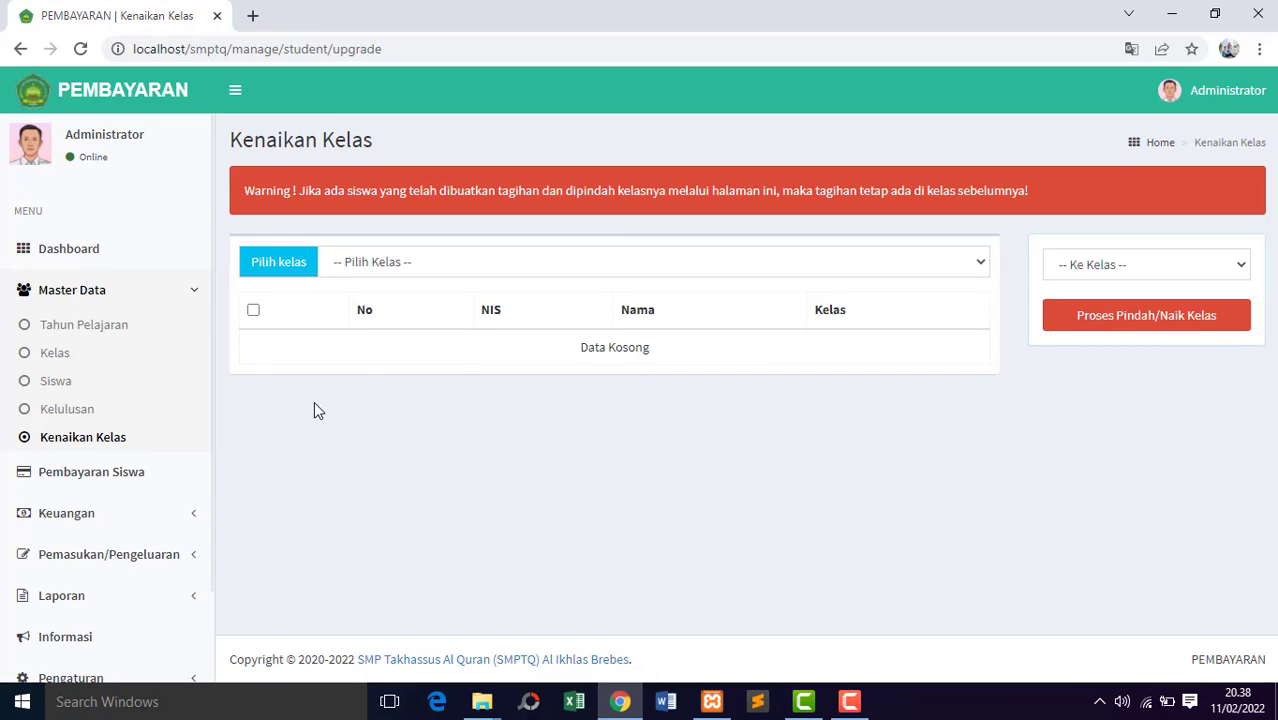
{"action": "left_click", "coordinate": [981, 264]}
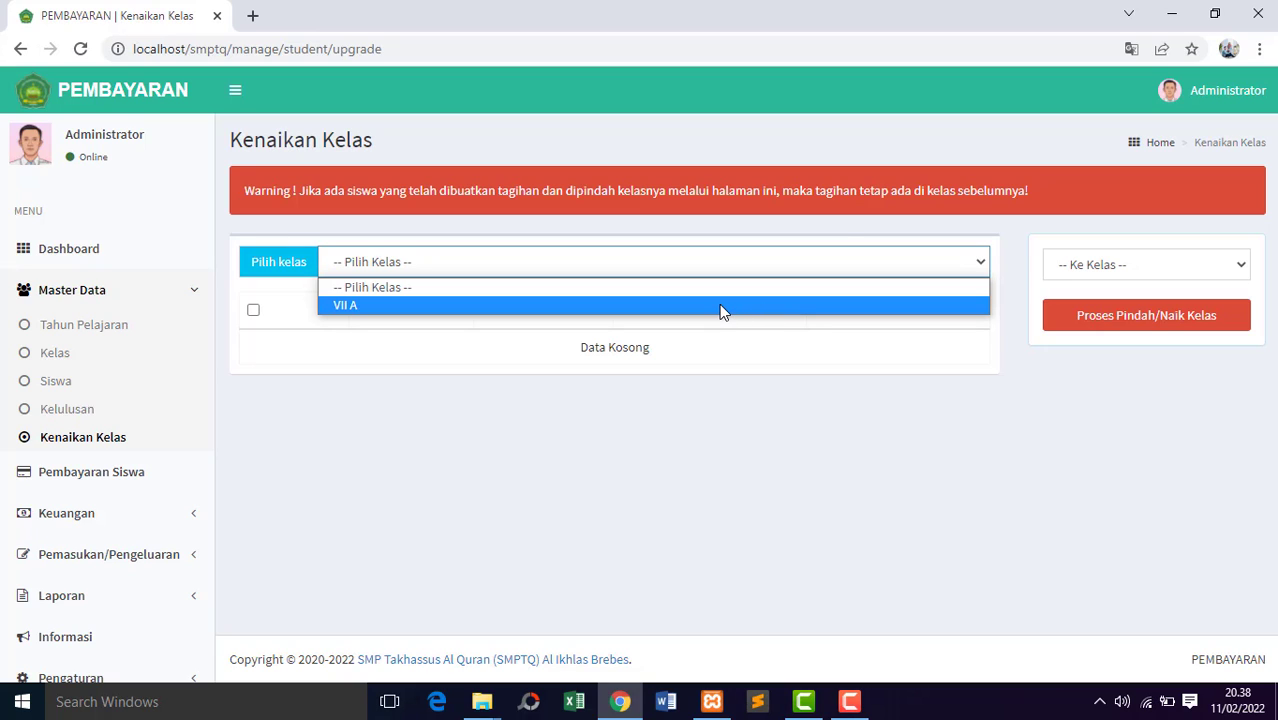
{"action": "left_click", "coordinate": [722, 307]}
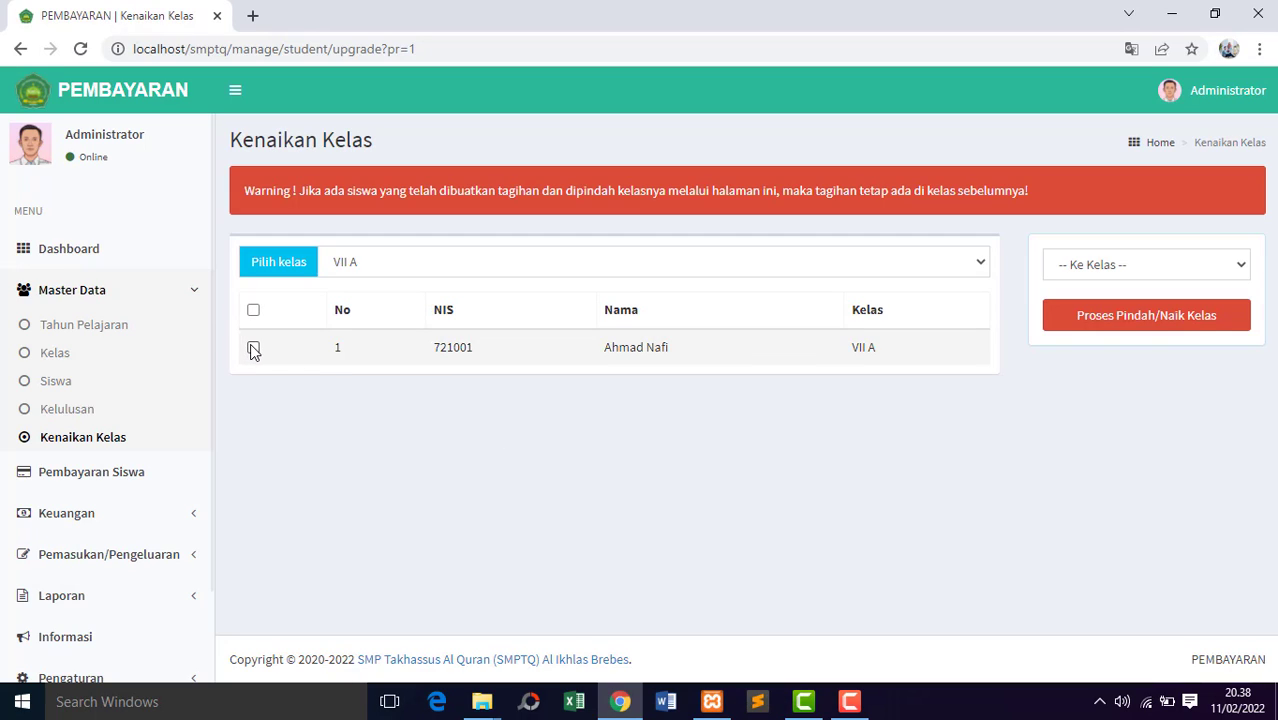
{"action": "left_click", "coordinate": [253, 347]}
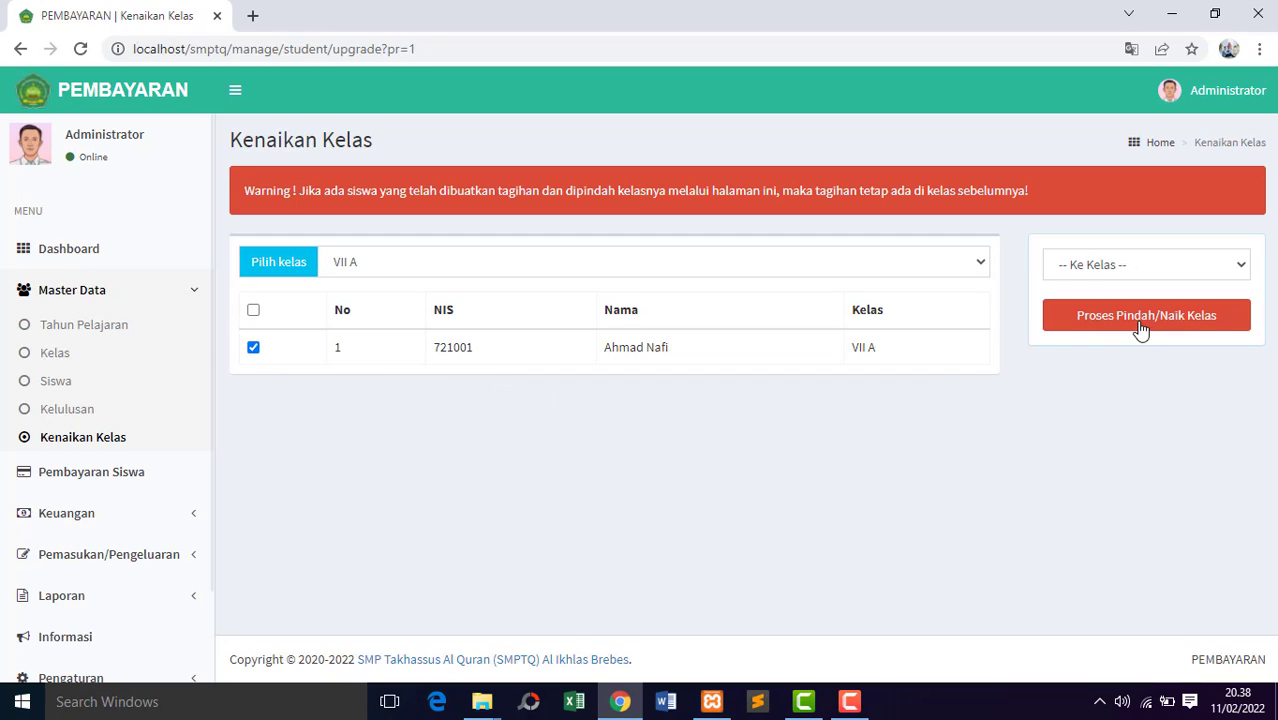
Examine the target classes offered for the promotion without choosing one, and collapse the Master Data group.
{"action": "left_click", "coordinate": [1180, 267]}
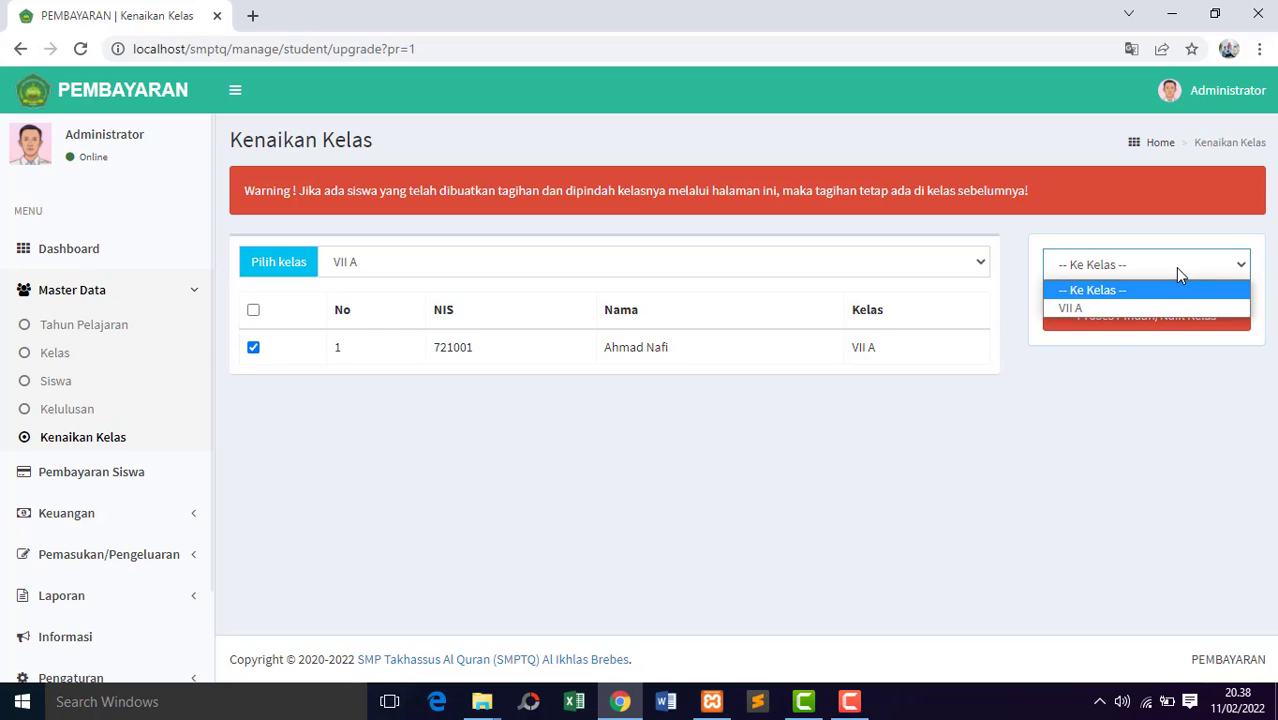
{"action": "left_click", "coordinate": [1172, 268]}
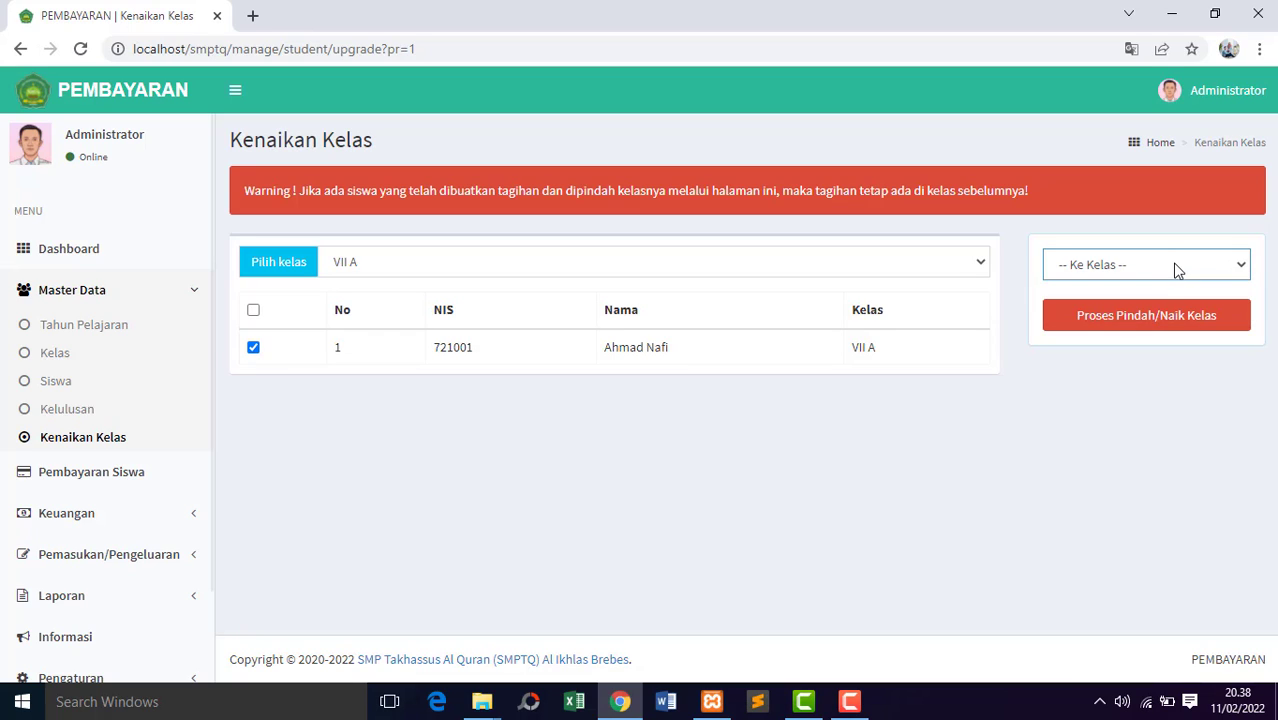
{"action": "left_click", "coordinate": [1176, 269]}
{"action": "left_click", "coordinate": [1174, 268]}
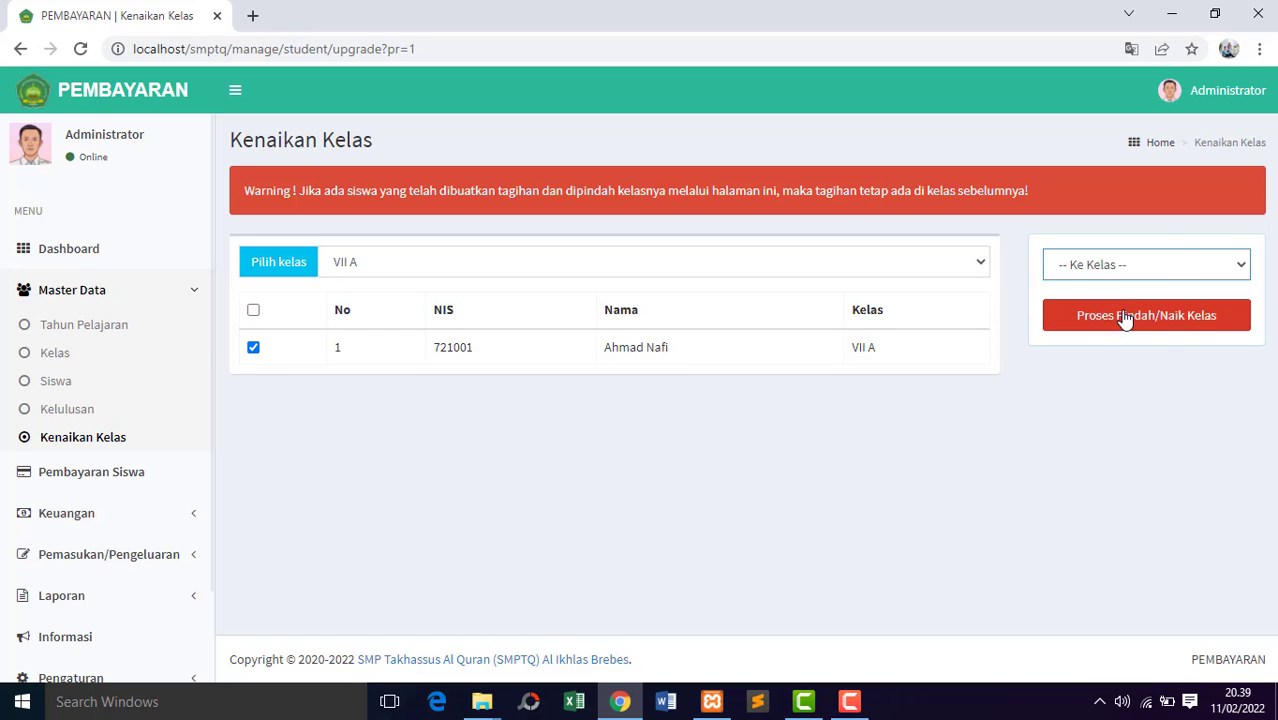
{"action": "left_click", "coordinate": [1163, 263]}
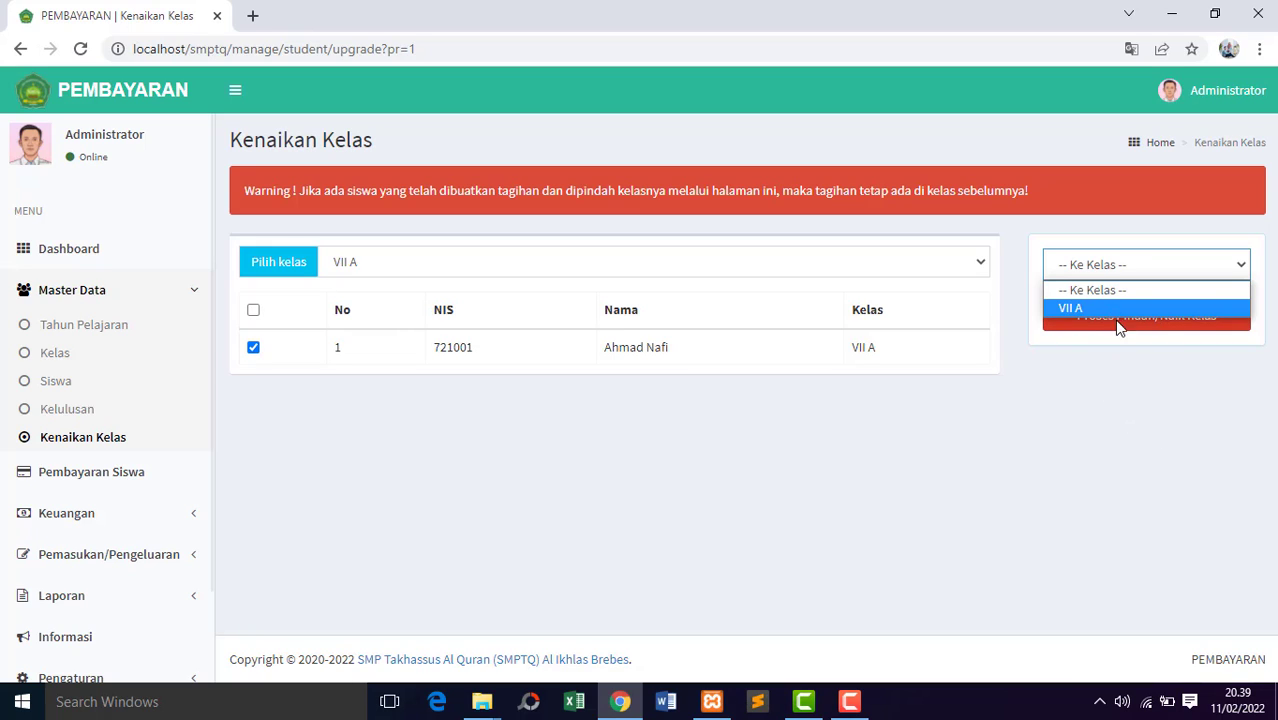
{"action": "left_click", "coordinate": [1089, 434]}
{"action": "left_click", "coordinate": [1089, 434]}
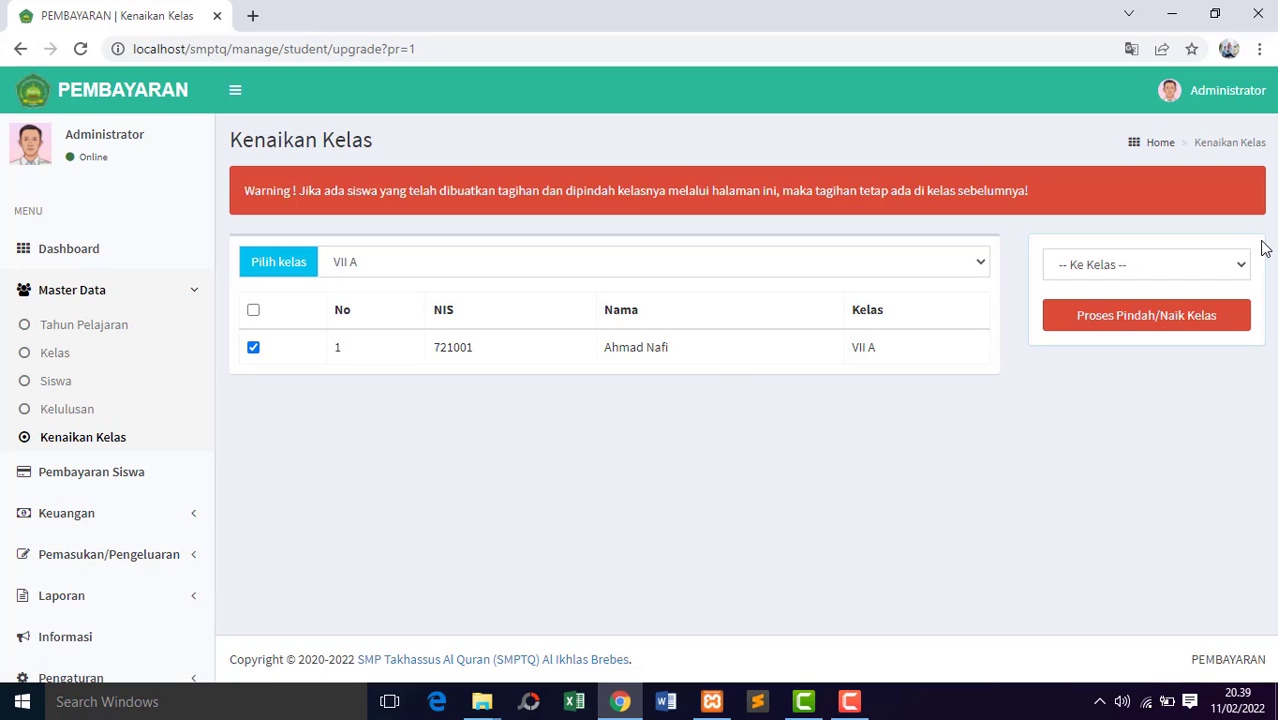
{"action": "left_click", "coordinate": [191, 290]}
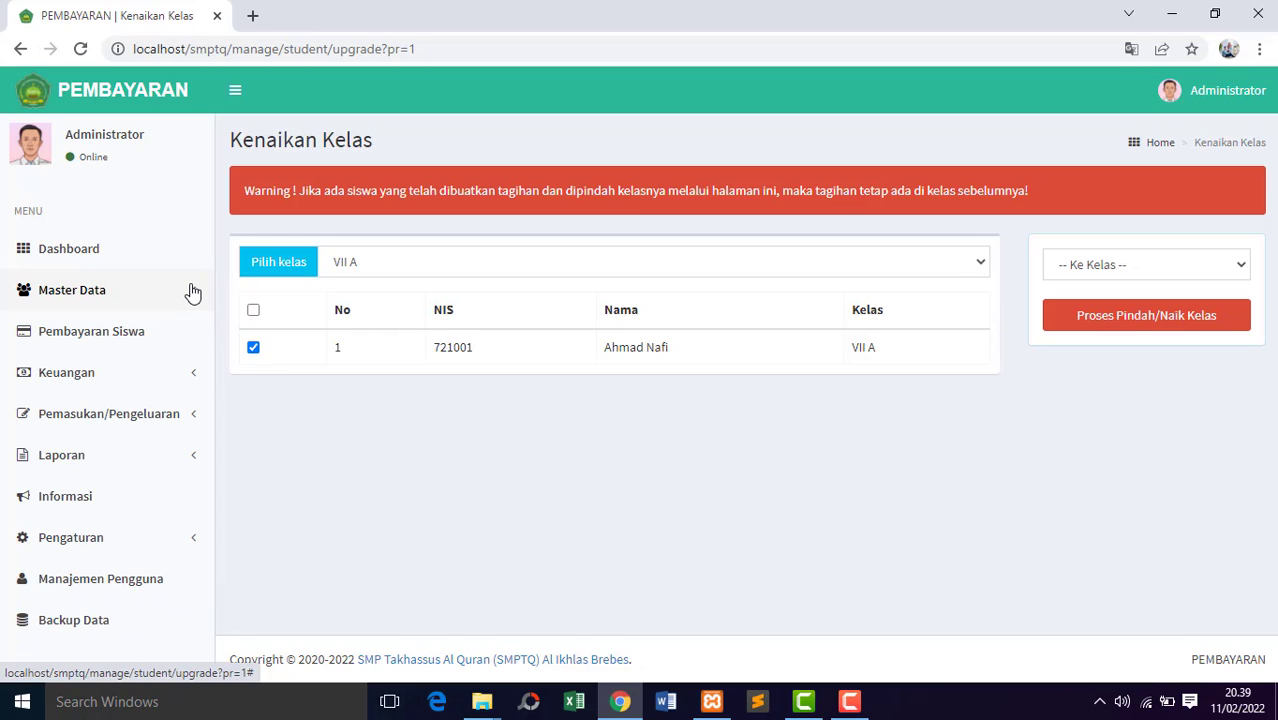